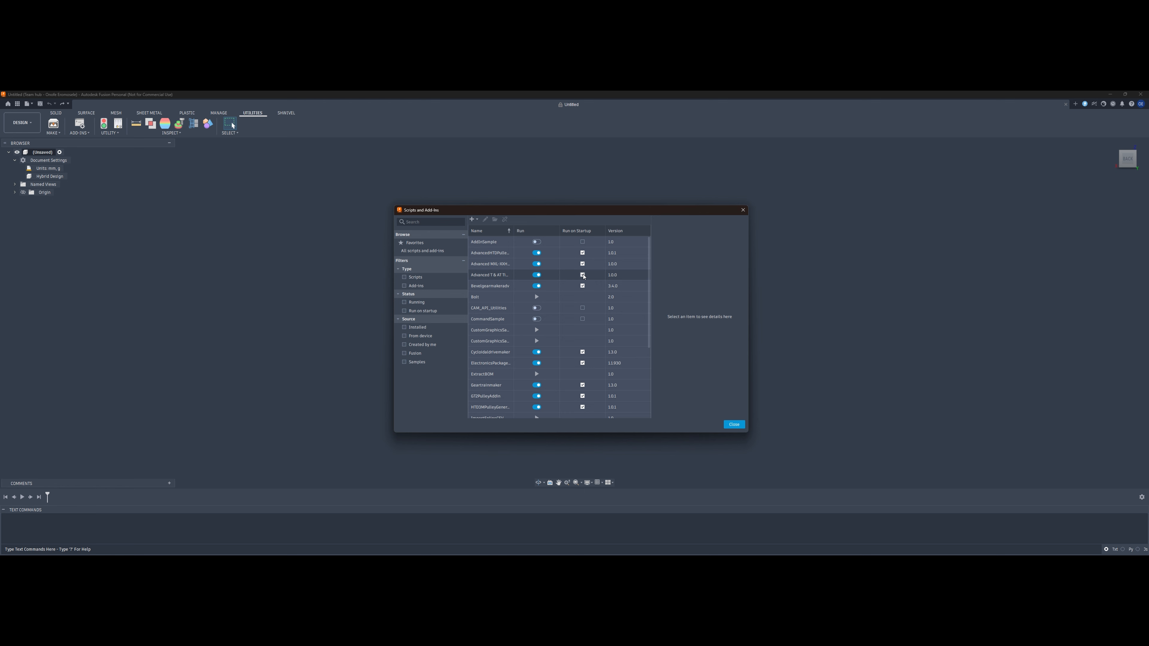
Restart the Advanced T & AT Timing Pulley Generator add-in and check the solid creation commands for it.
{"action": "left_click", "coordinate": [538, 276]}
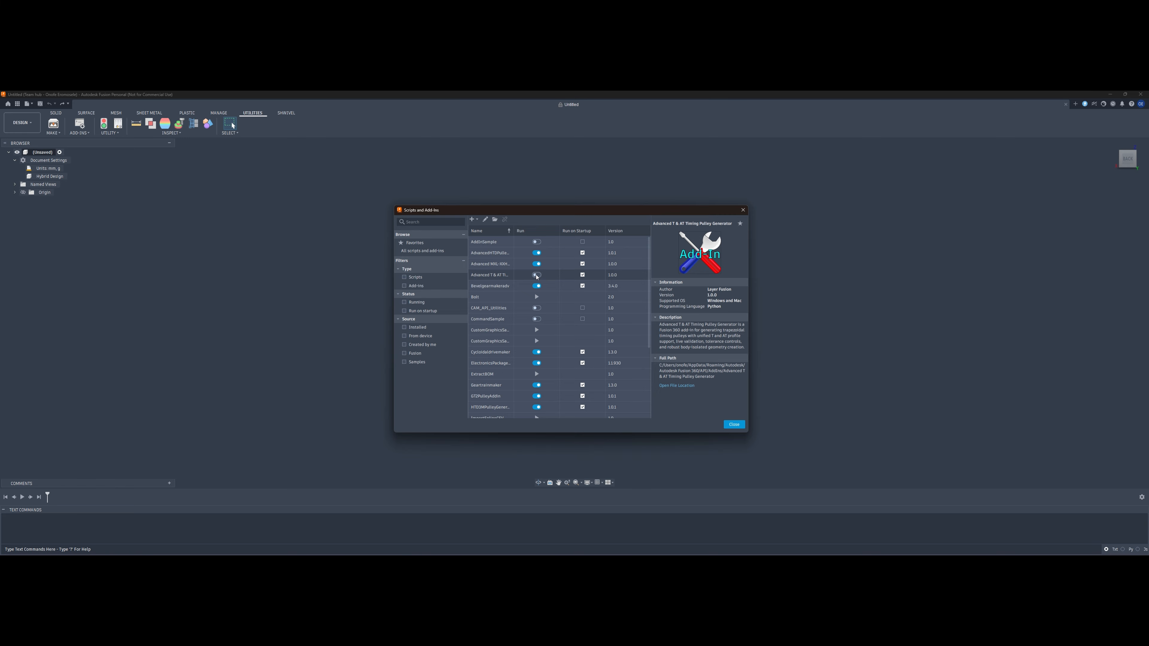
{"action": "left_click", "coordinate": [536, 275]}
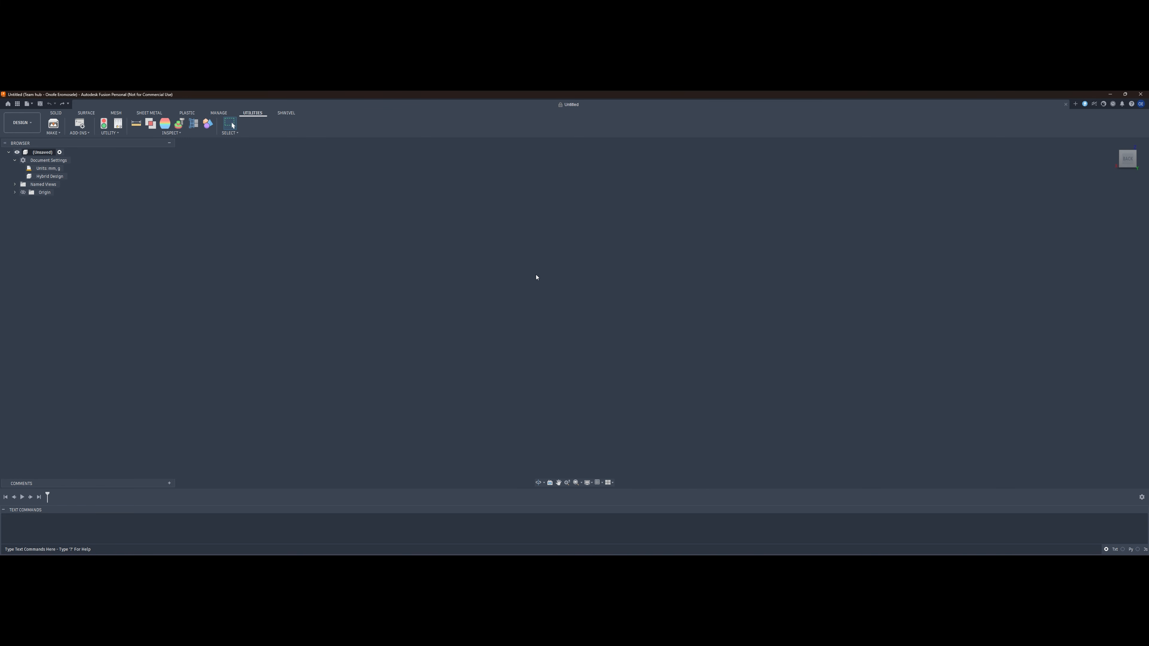
{"action": "left_click", "coordinate": [56, 113]}
{"action": "left_click", "coordinate": [136, 133]}
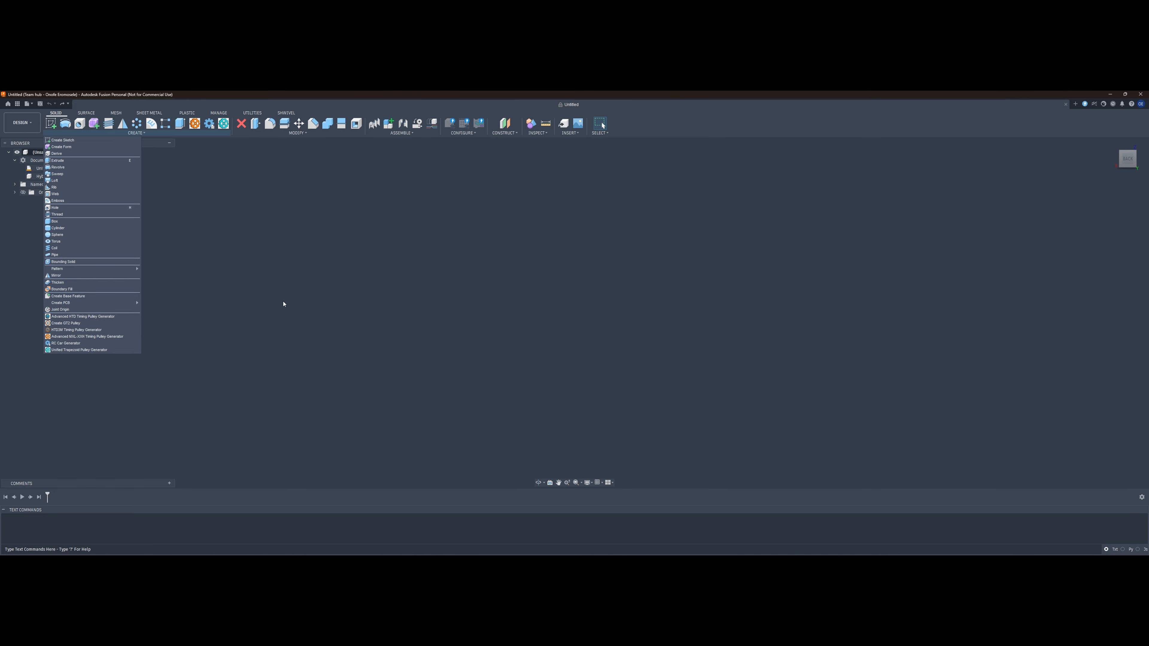
Launch the Advanced T-AT Timing Pulley Generator in a fresh untitled design and orient the preview to a horizontal top view.
{"action": "left_click", "coordinate": [1066, 105]}
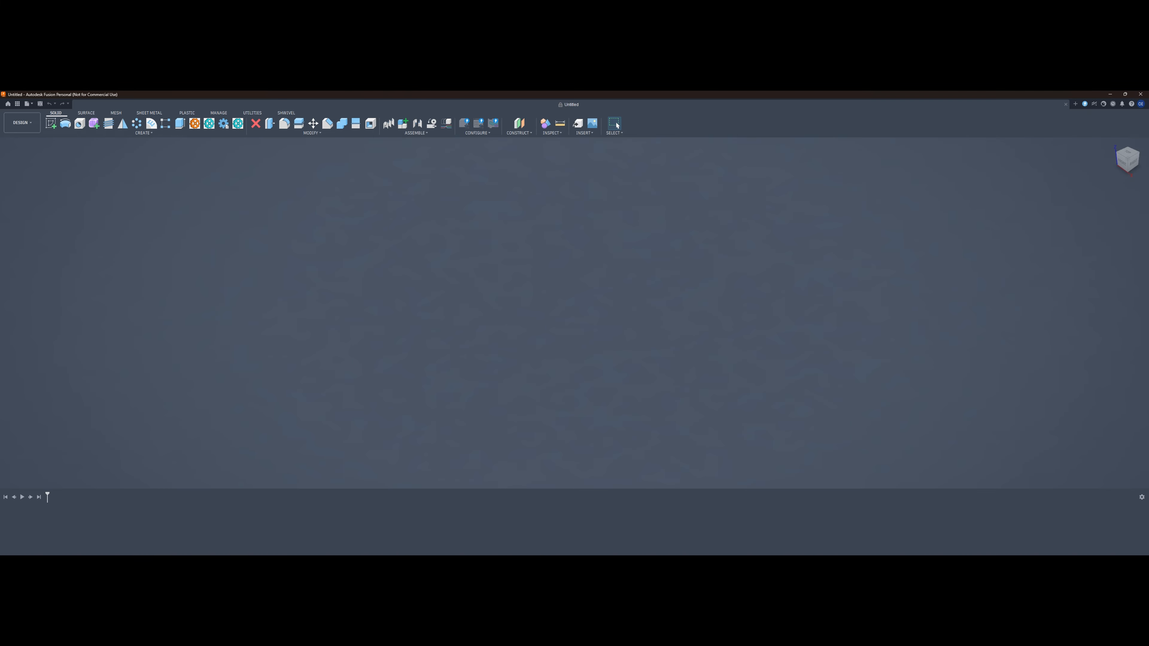
{"action": "left_click", "coordinate": [149, 134]}
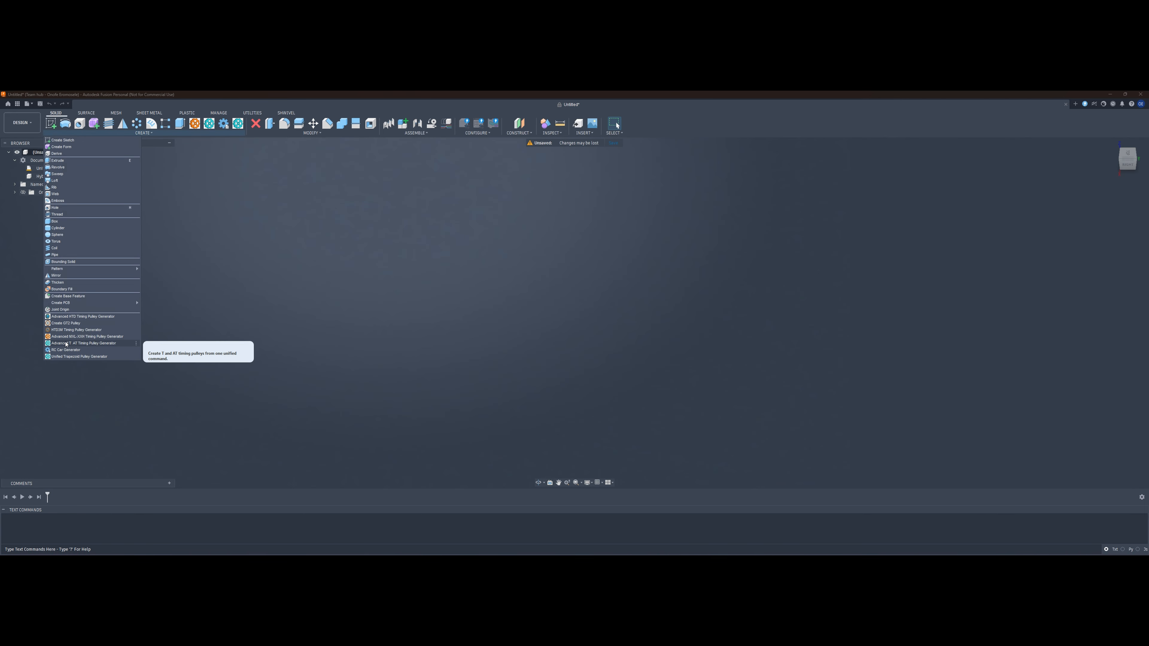
{"action": "left_click", "coordinate": [104, 334]}
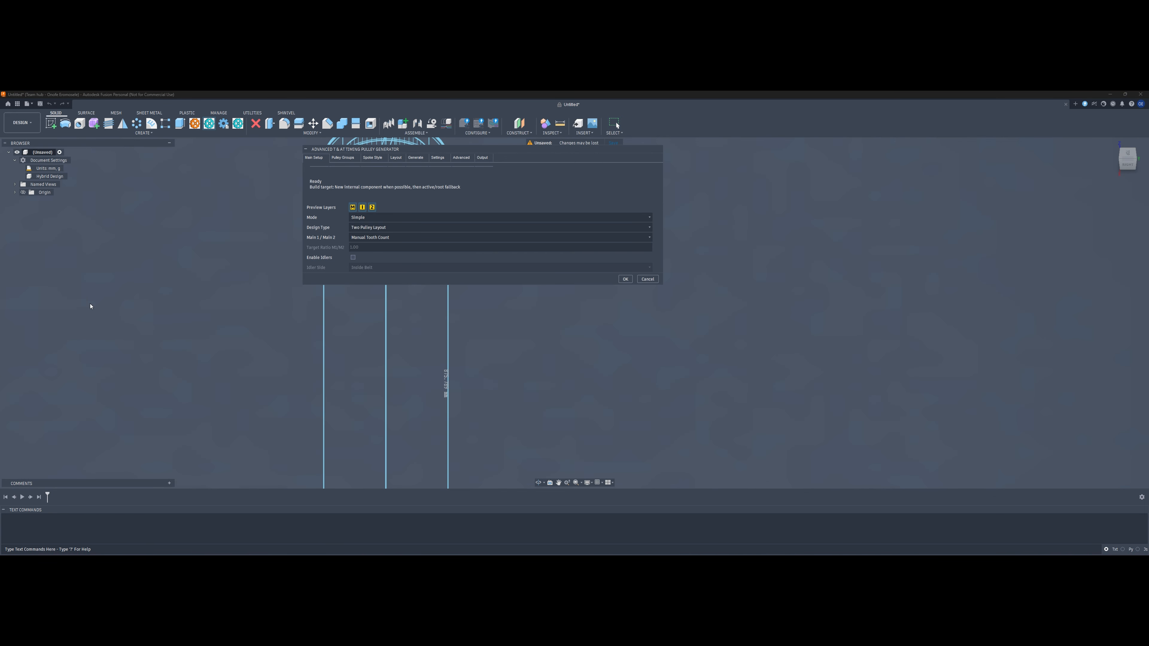
{"action": "left_click", "coordinate": [1123, 153]}
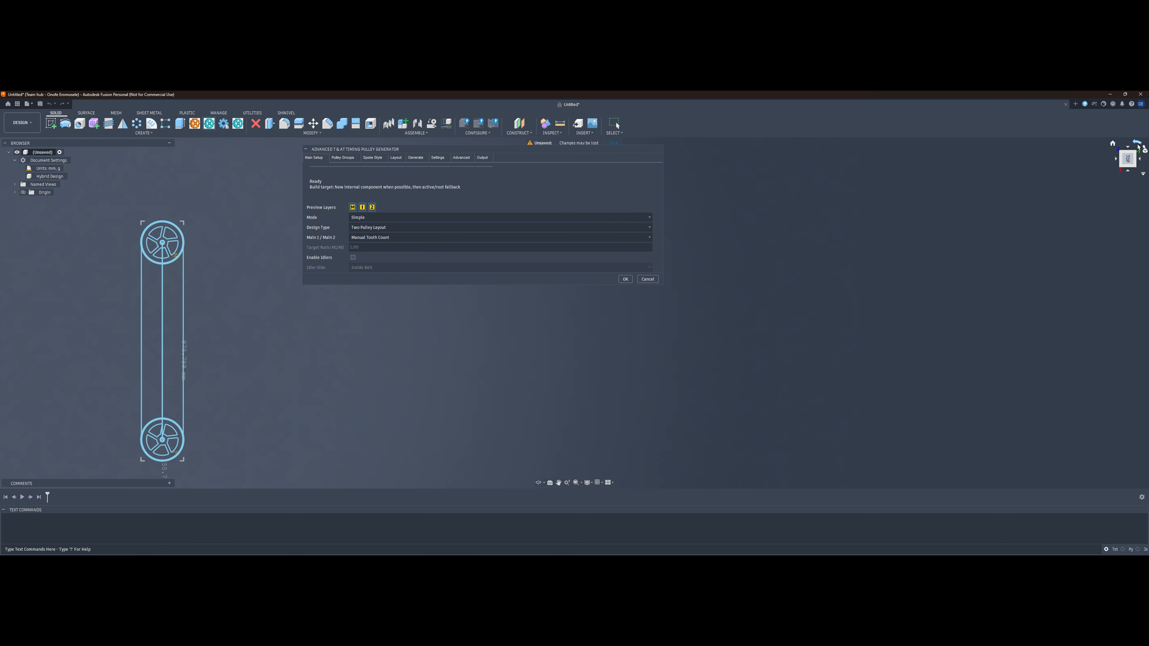
{"action": "left_click", "coordinate": [1138, 144]}
{"action": "left_click_drag", "start_coordinate": [719, 205], "coordinate": [547, 227]}
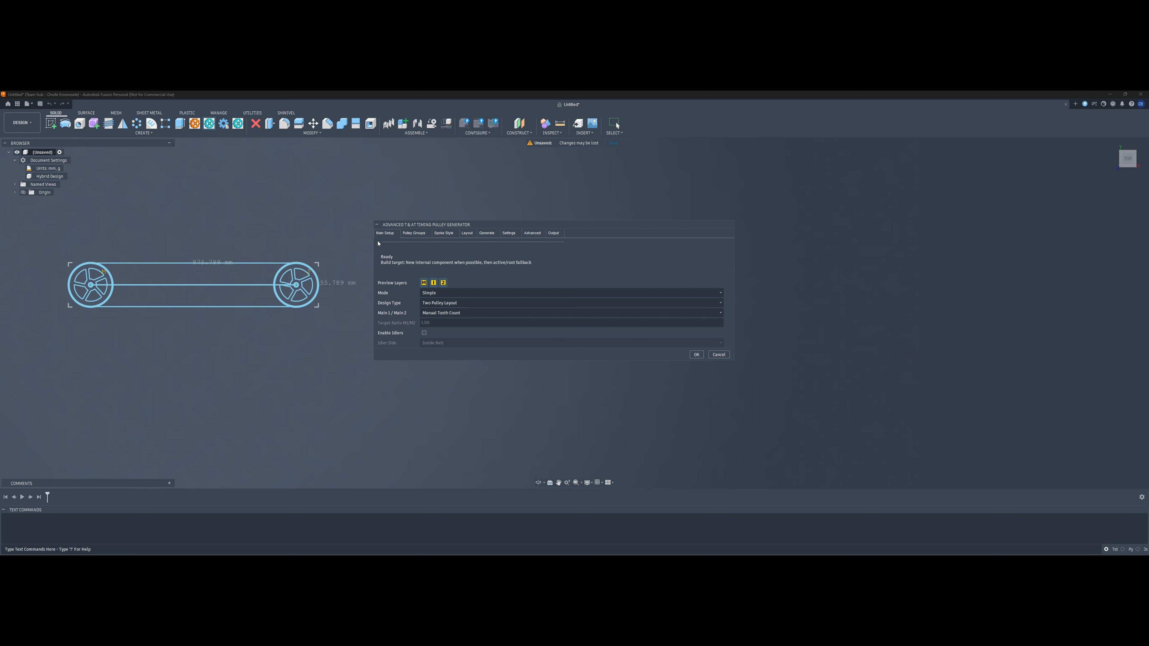
Review the main setup choices for Mode, Design Type and Main 1 / Main 2, keeping Simple, Two Pulley Layout and Manual Tooth Count.
{"action": "left_click", "coordinate": [434, 293]}
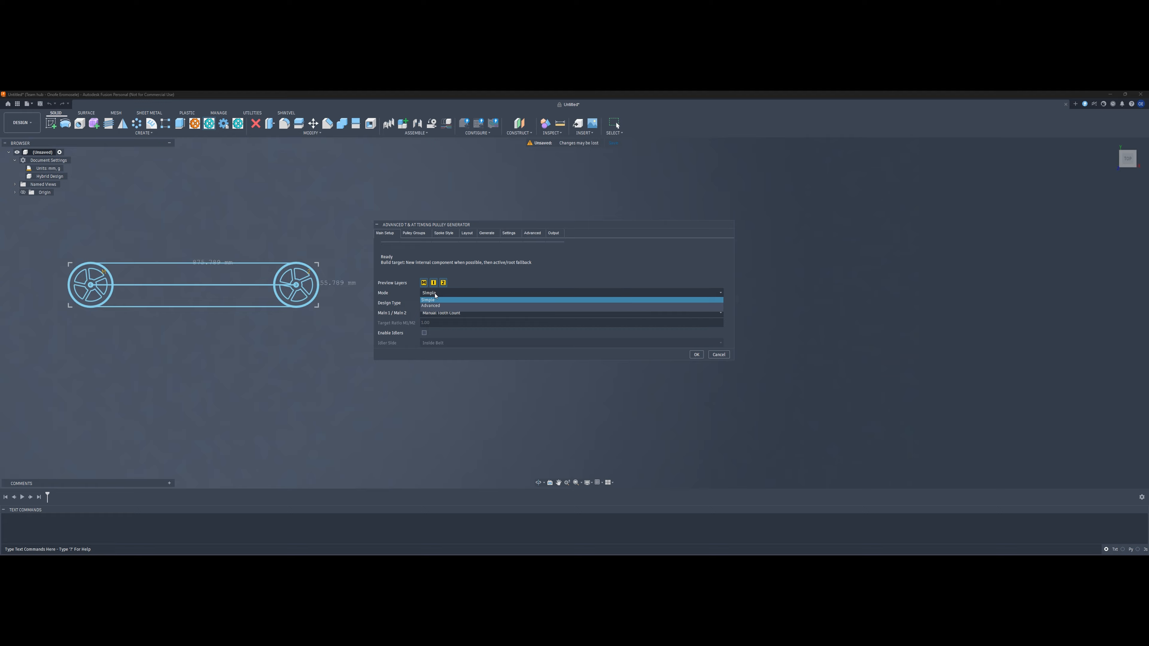
{"action": "left_click", "coordinate": [430, 299]}
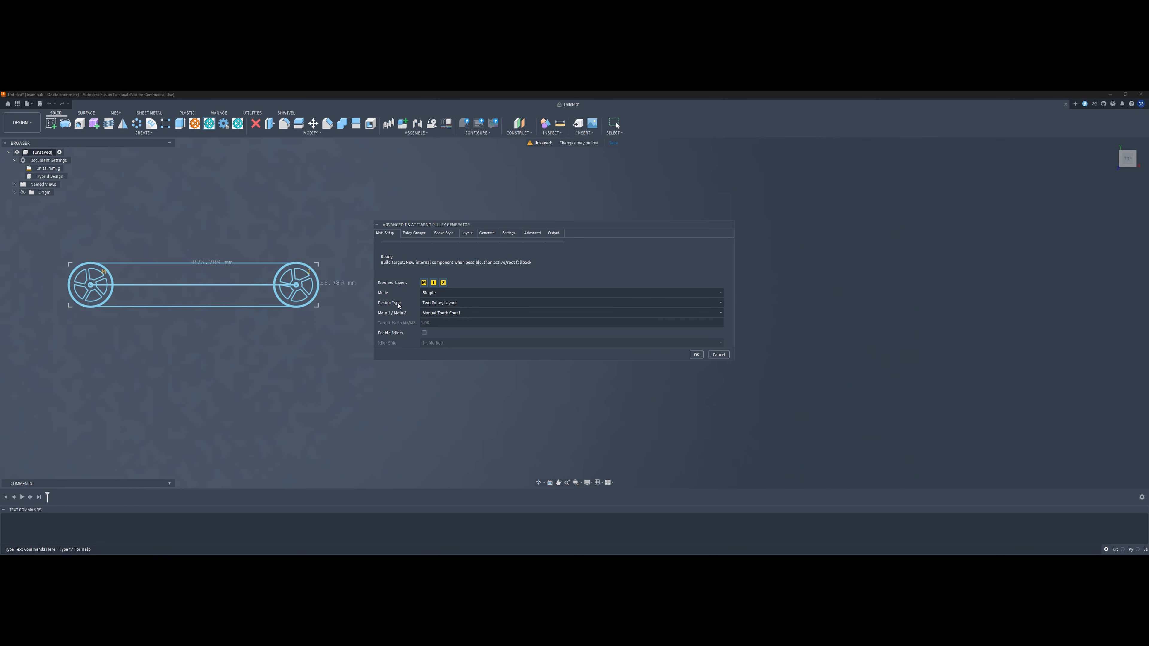
{"action": "left_click", "coordinate": [432, 303]}
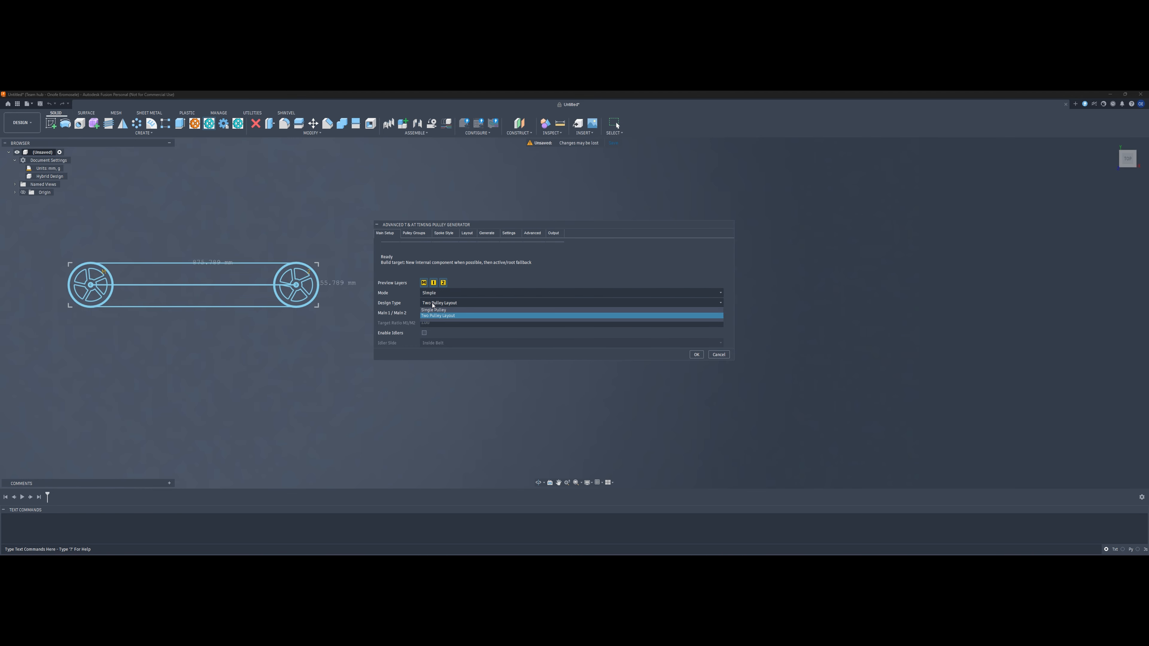
{"action": "left_click", "coordinate": [433, 310]}
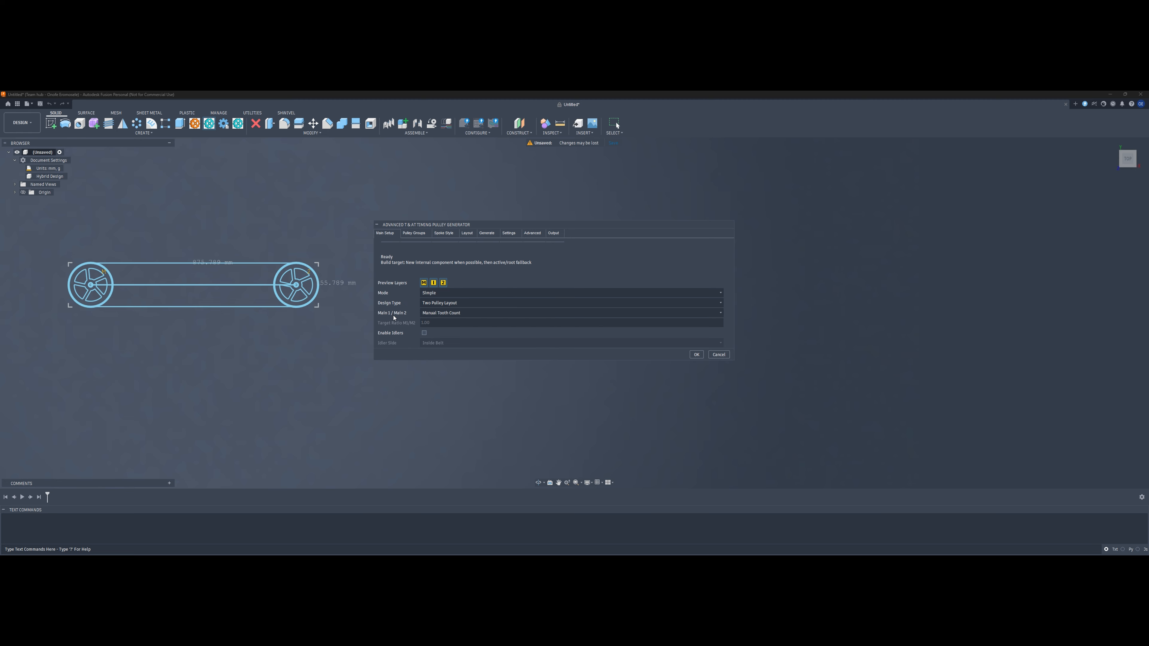
{"action": "left_click", "coordinate": [436, 313]}
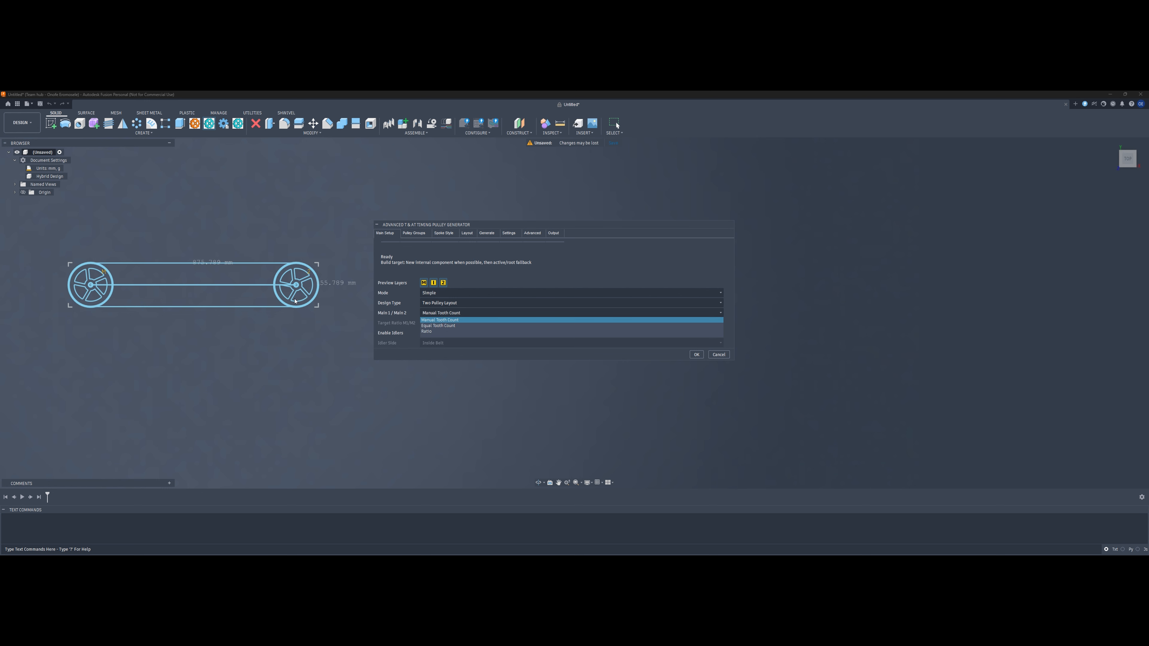
{"action": "left_click", "coordinate": [404, 324]}
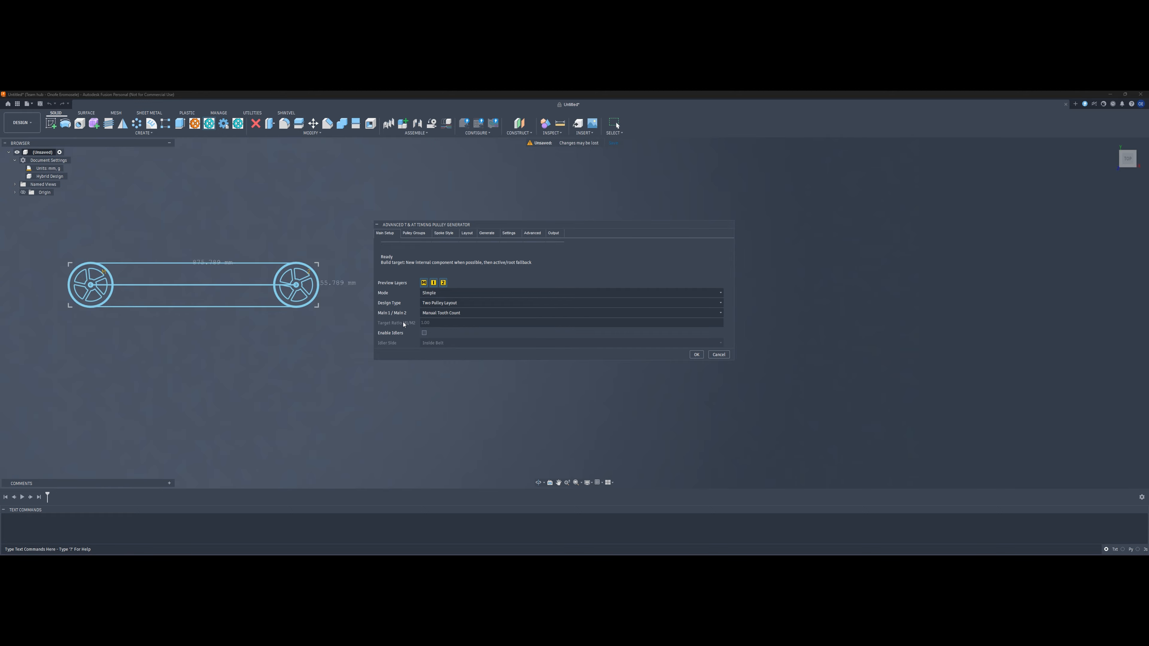
{"action": "left_click", "coordinate": [441, 313]}
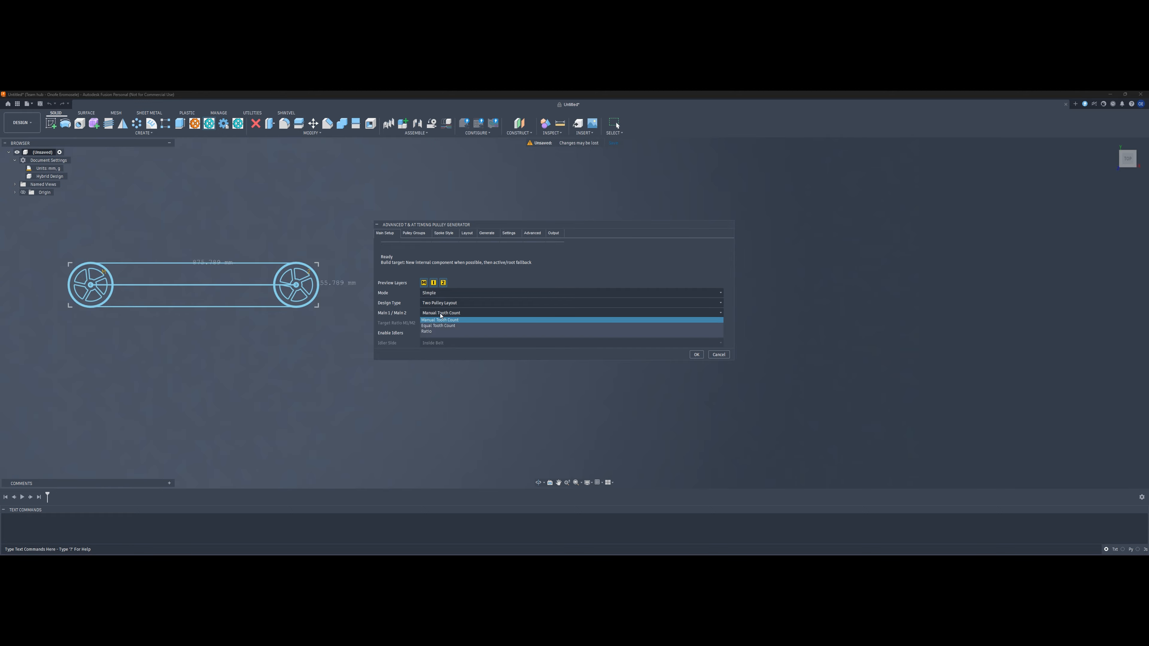
{"action": "left_click", "coordinate": [405, 323]}
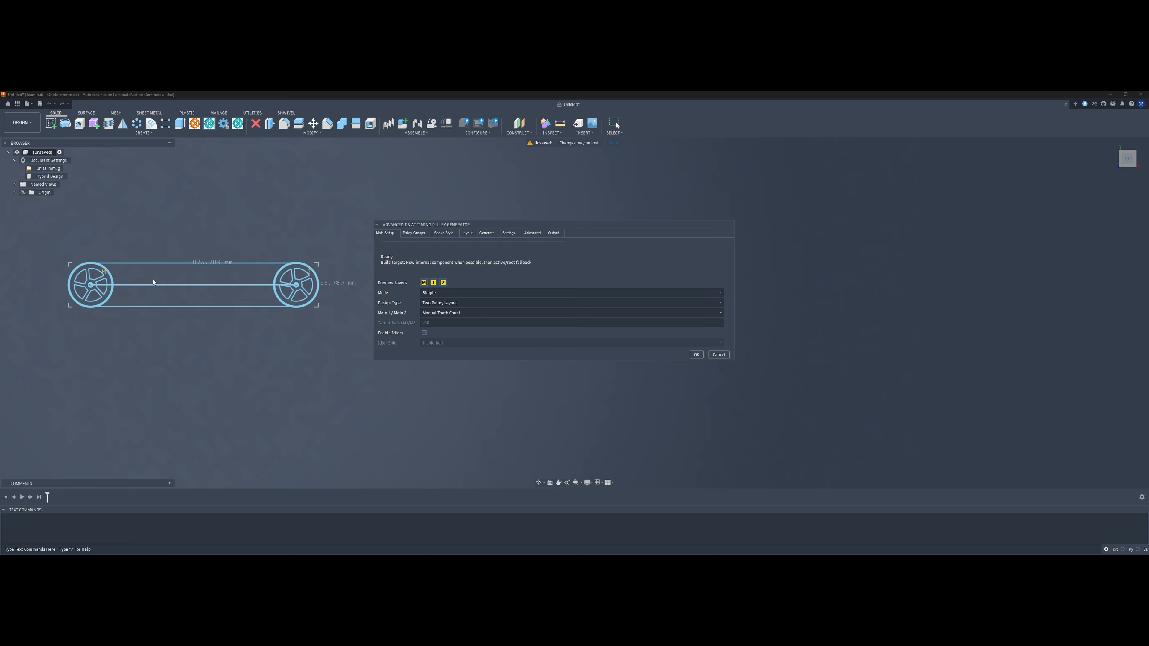
Try the Ratio option for Main 1 / Main 2 with target ratios of 0.5 and 1, and return to Manual Tooth Count.
{"action": "left_click", "coordinate": [430, 315]}
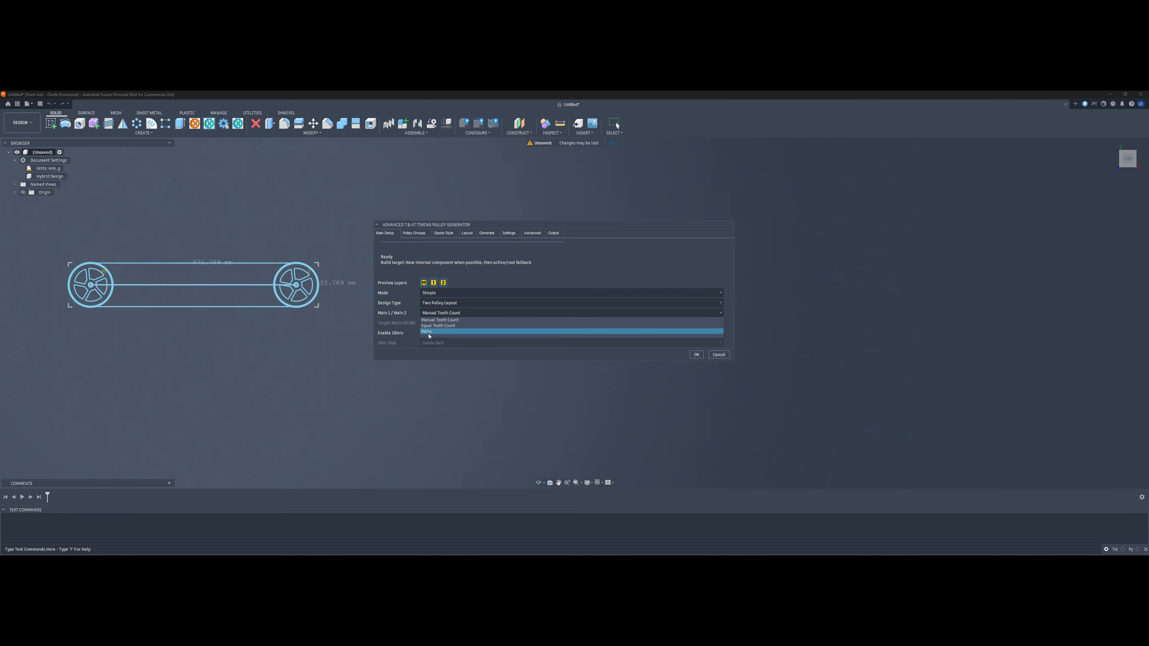
{"action": "left_click", "coordinate": [430, 332]}
{"action": "double_click", "coordinate": [428, 323]}
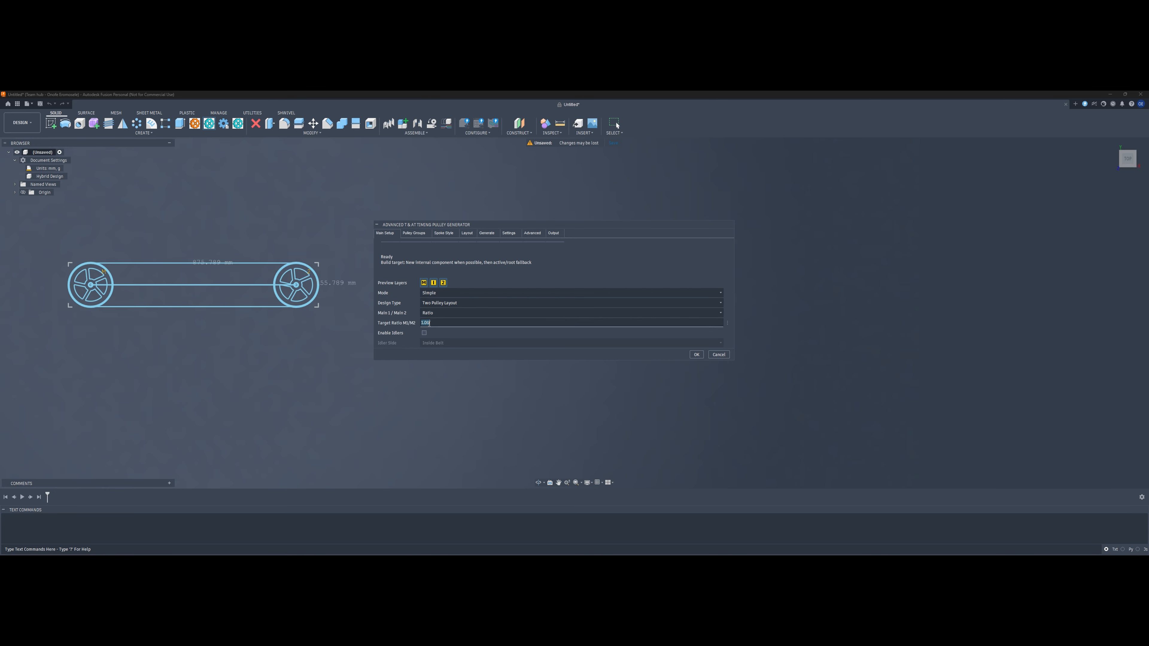
{"action": "type", "text": "0.5"}
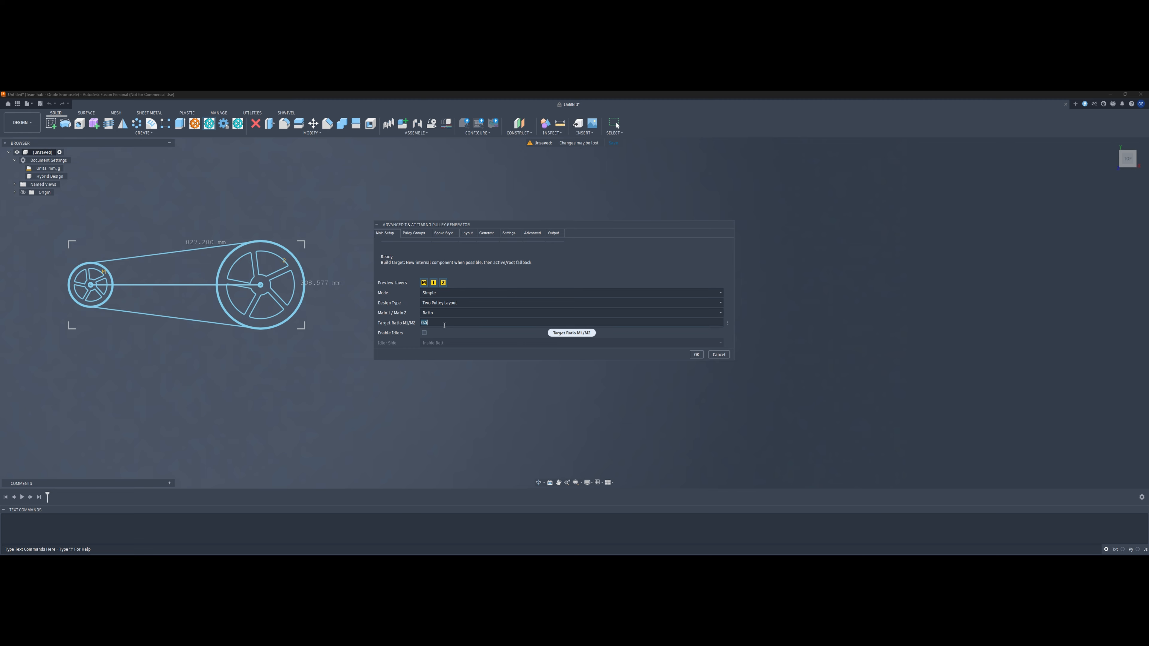
{"action": "type", "text": "1"}
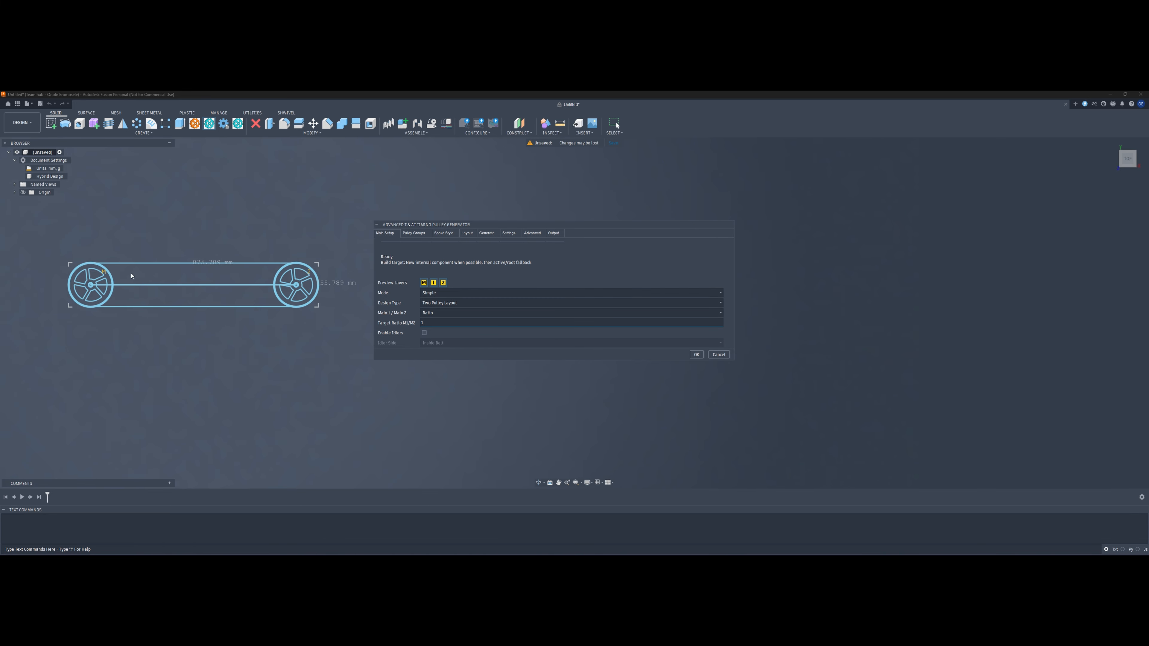
{"action": "left_click", "coordinate": [432, 314]}
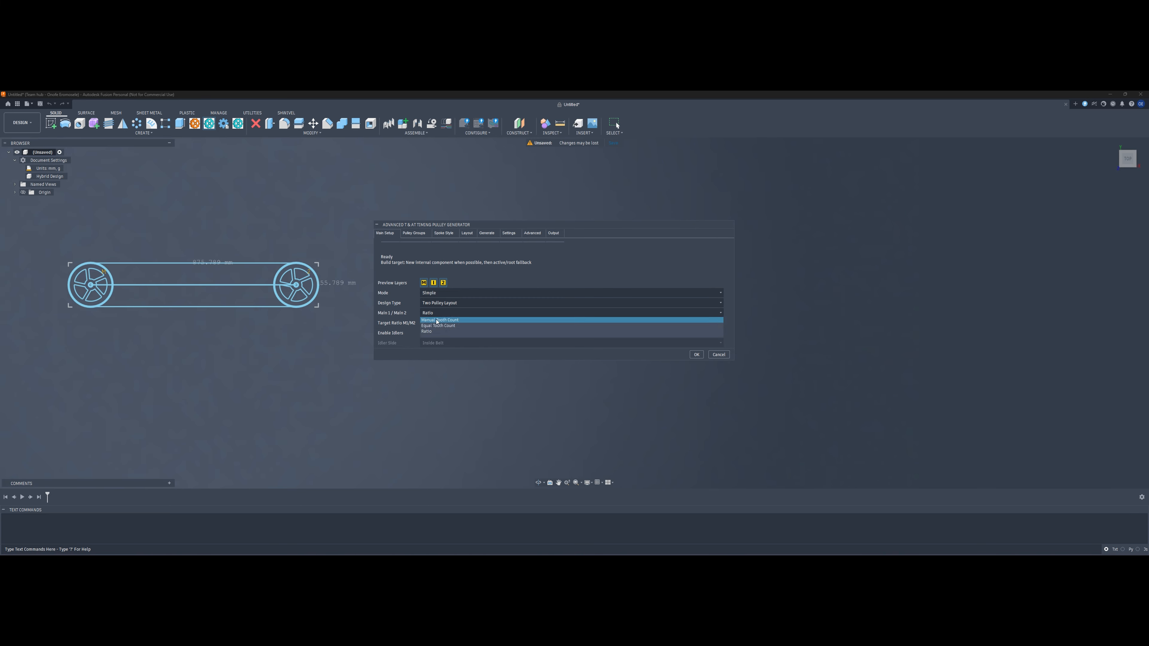
{"action": "left_click", "coordinate": [436, 321]}
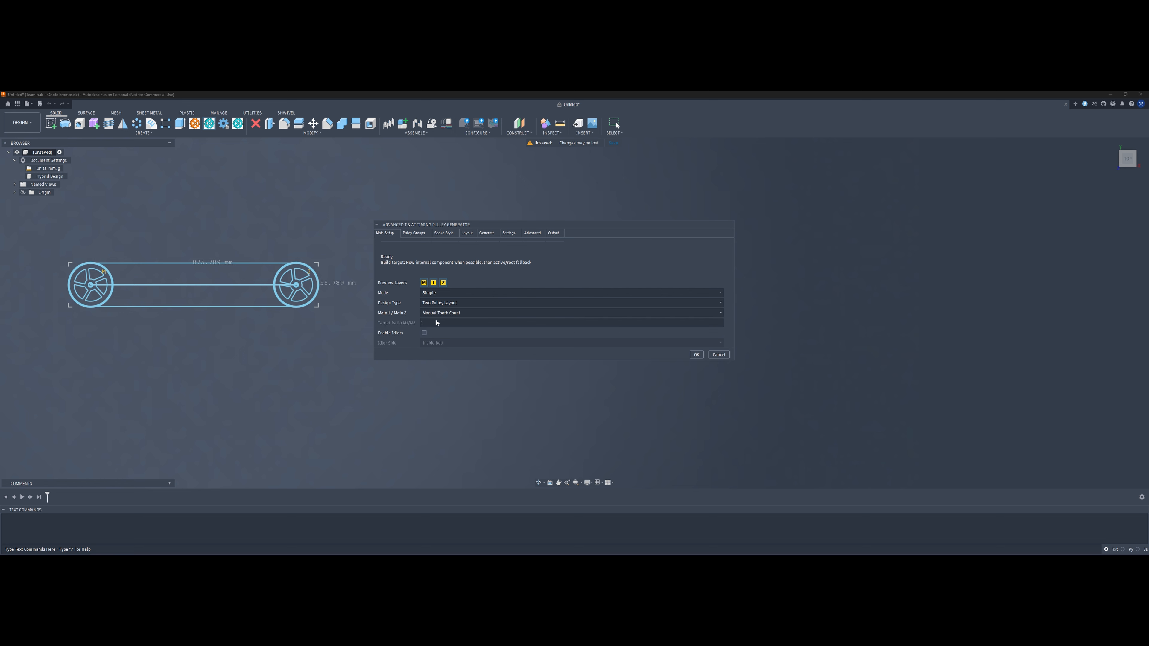
Enable idlers for the two-pulley layout and set the idler side to Outside Belt.
{"action": "left_click", "coordinate": [424, 335]}
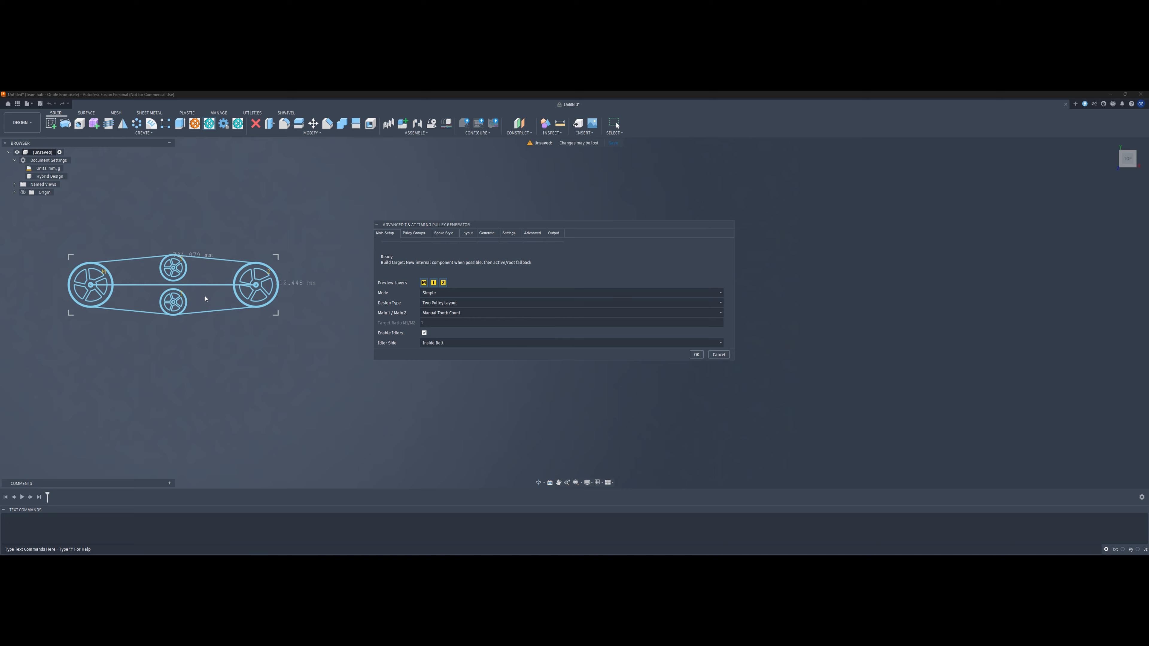
{"action": "left_click", "coordinate": [475, 343]}
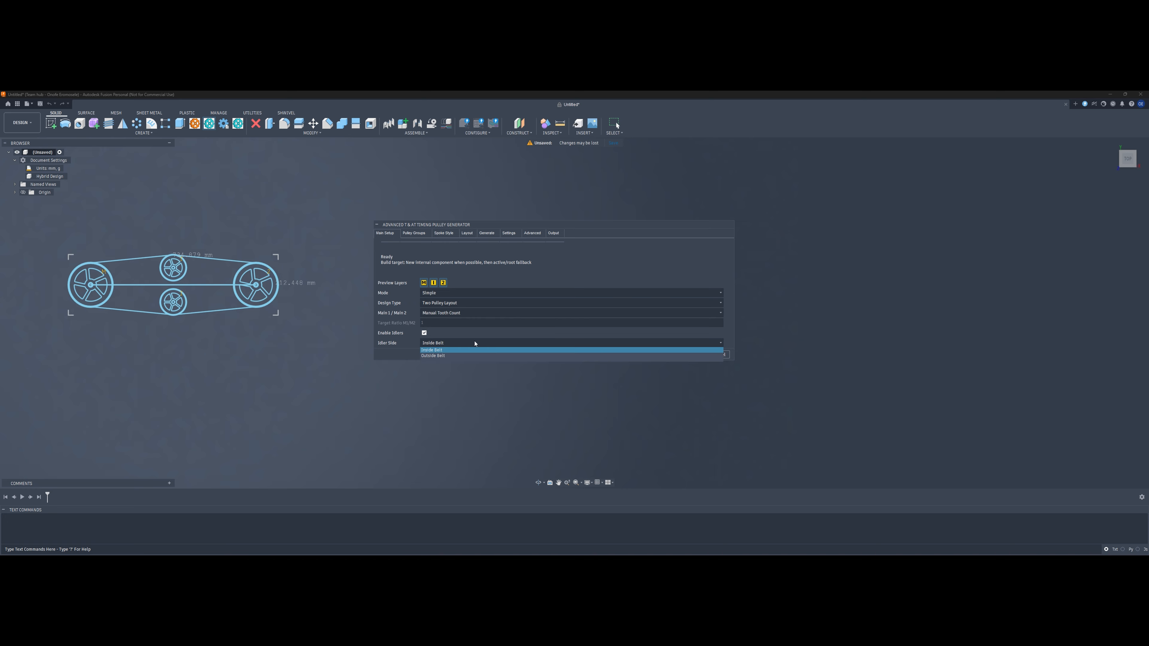
{"action": "left_click", "coordinate": [455, 356]}
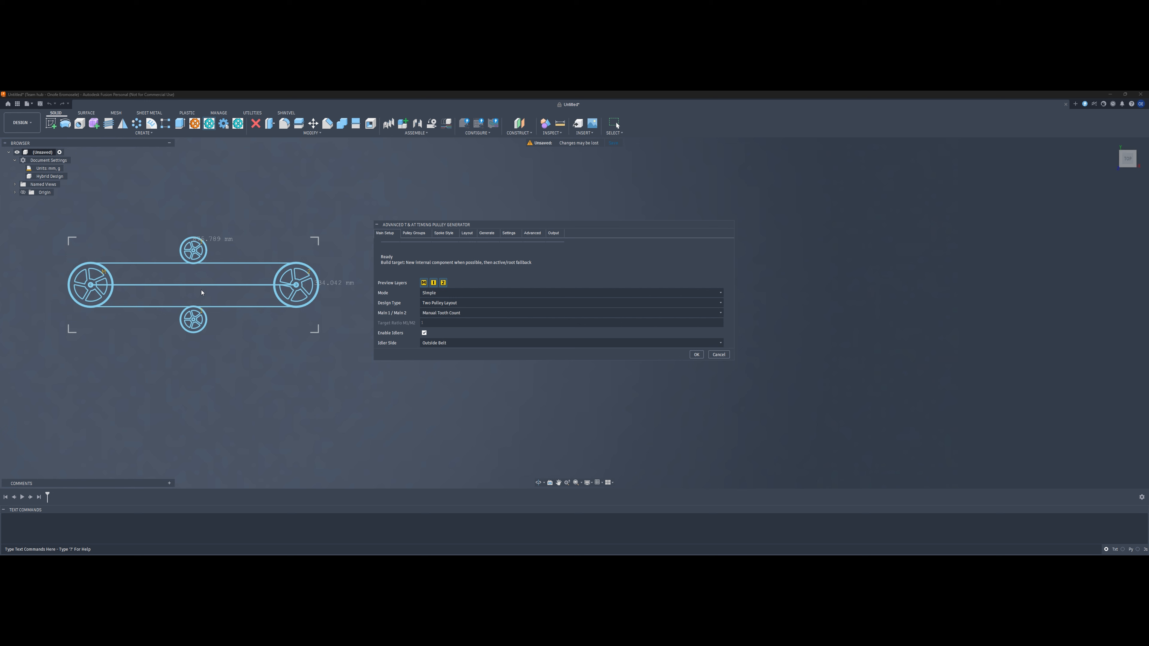
Try the Ratio option for Main 1 / Main 2 with the outside idlers enabled, and switch back to Manual Tooth Count.
{"action": "left_click", "coordinate": [444, 312]}
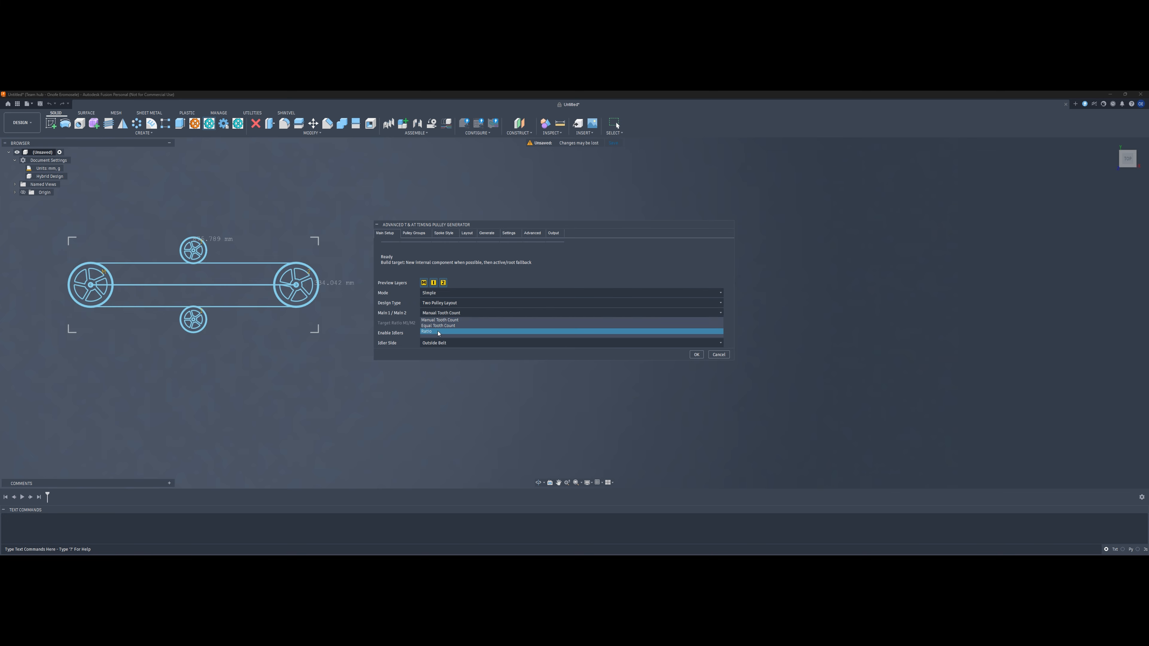
{"action": "left_click", "coordinate": [439, 333]}
{"action": "left_click", "coordinate": [438, 324]}
{"action": "type", "text": "0."}
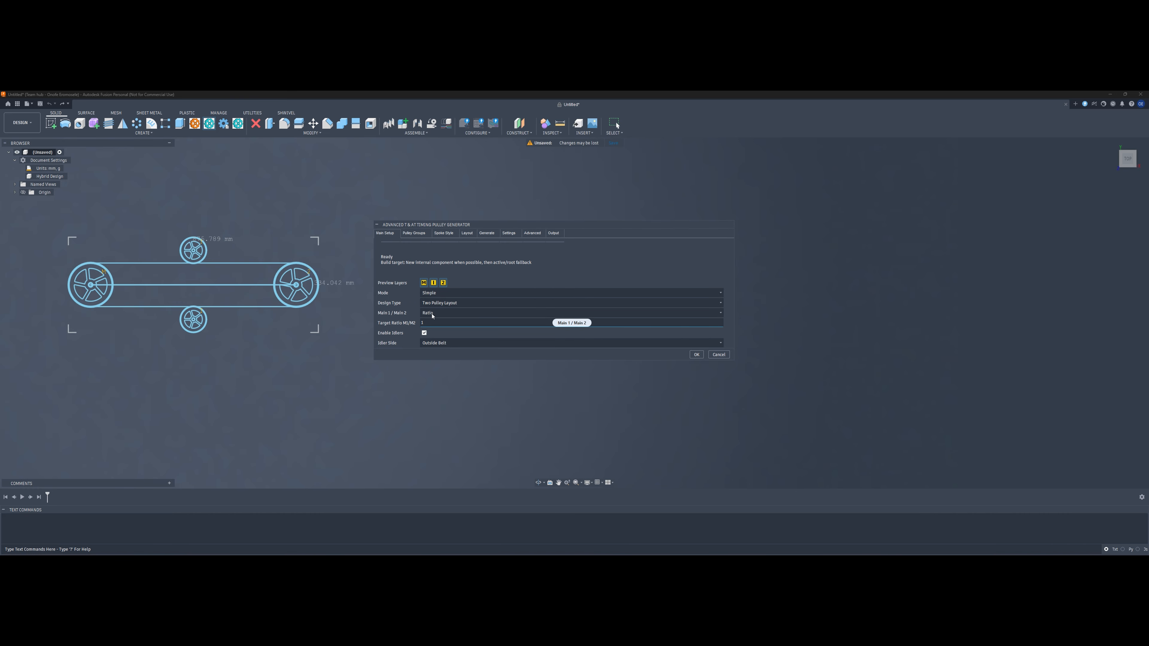
{"action": "left_click", "coordinate": [432, 314]}
{"action": "left_click", "coordinate": [437, 321]}
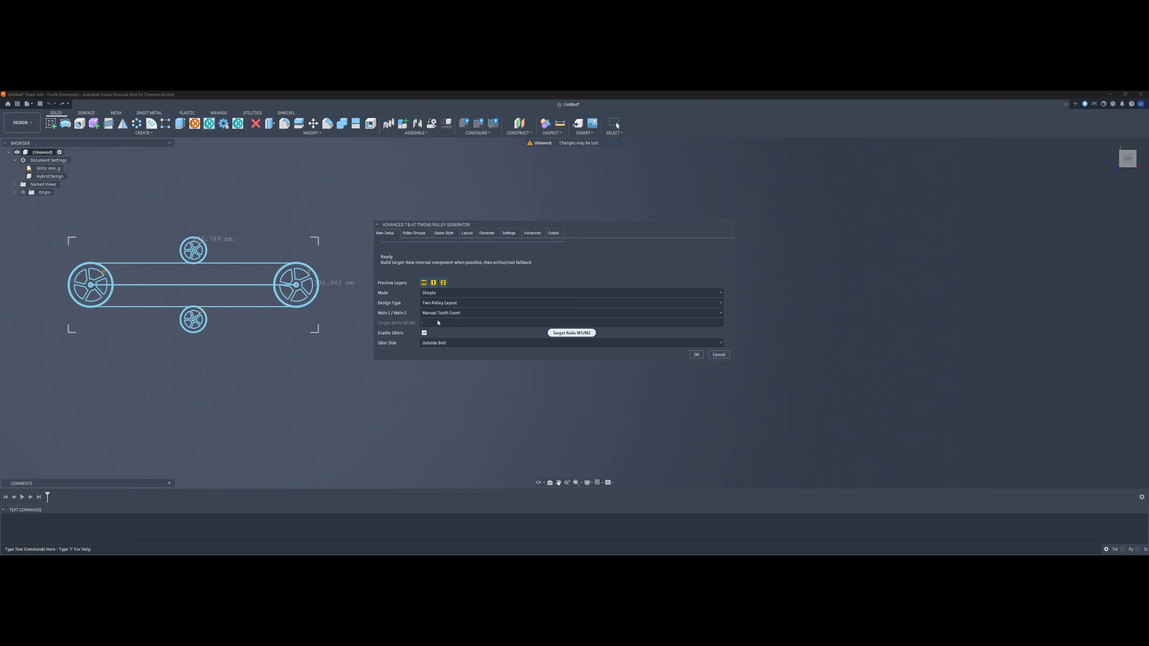
Examine the available belt profiles for the Idler Main and Left Main pulley groups.
{"action": "left_click", "coordinate": [408, 232]}
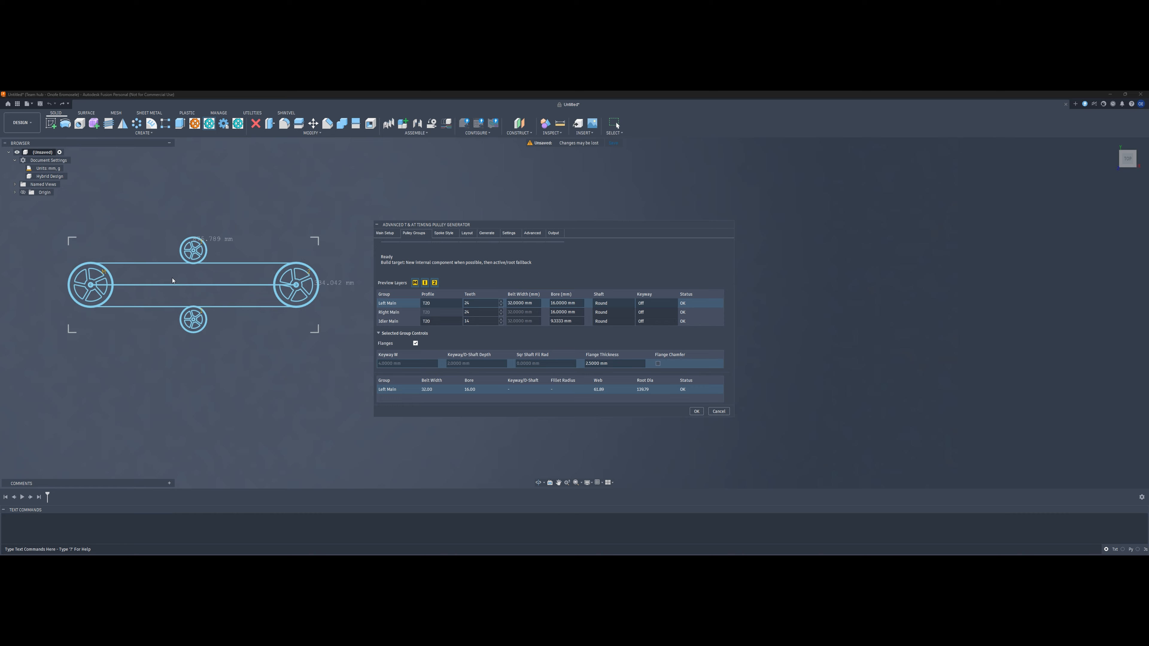
{"action": "left_click", "coordinate": [455, 322]}
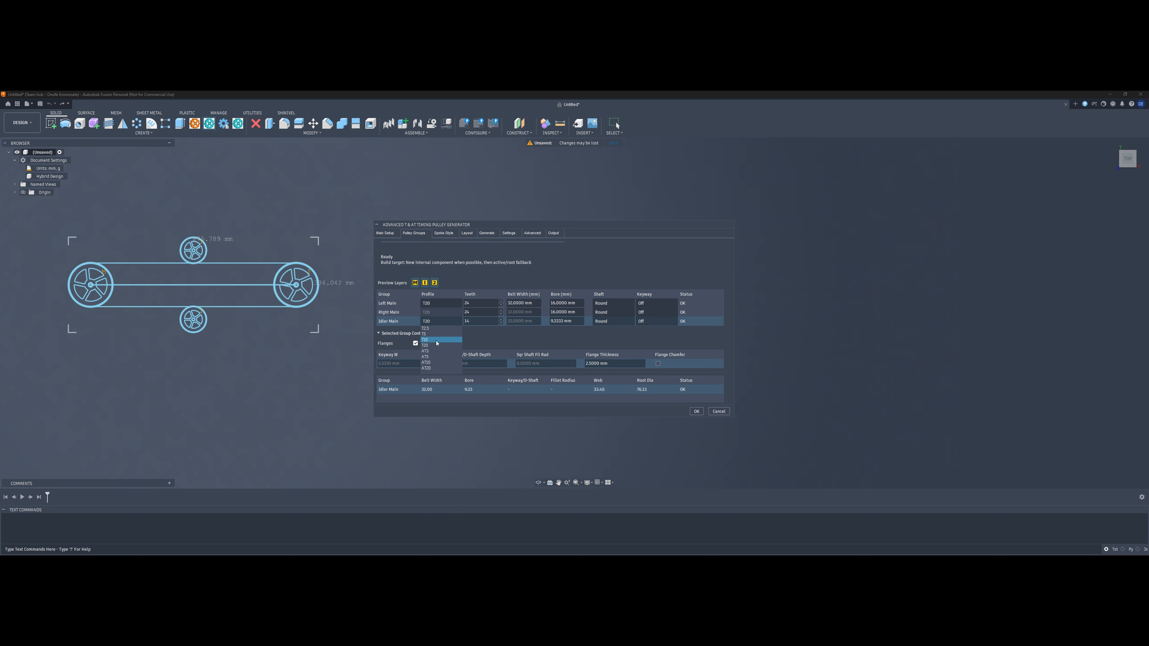
{"action": "left_click", "coordinate": [501, 262]}
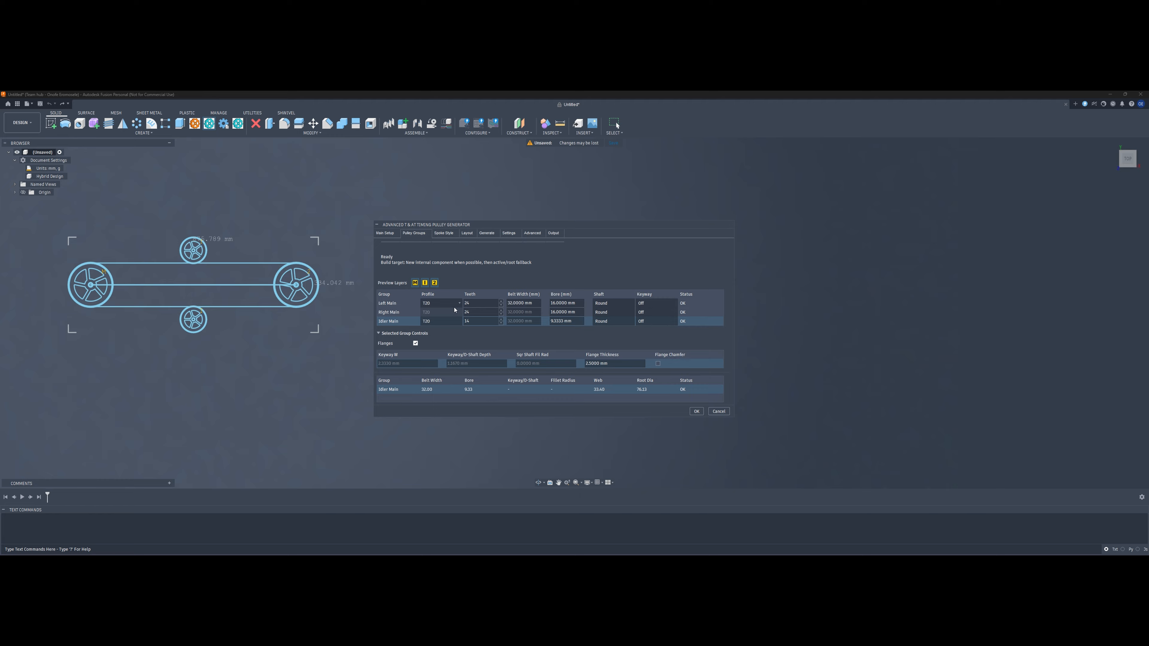
{"action": "left_click", "coordinate": [457, 305]}
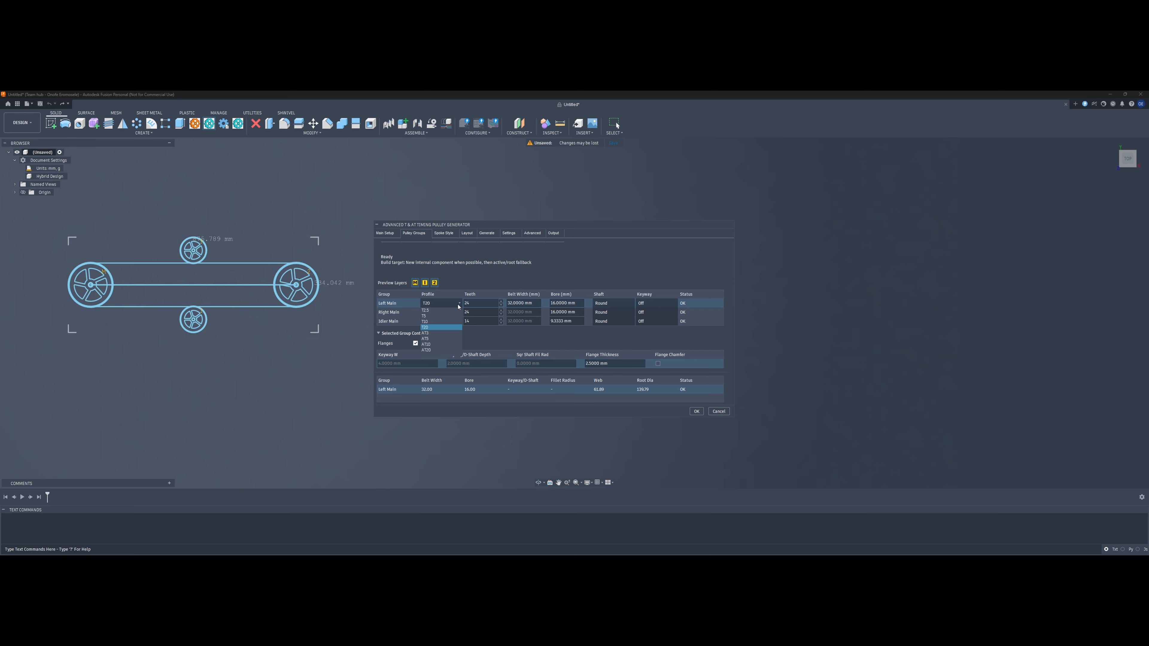
Set the Left Main pulley to 26 teeth with a belt width of 10 mm and inspect the width in the preview.
{"action": "left_click", "coordinate": [494, 304]}
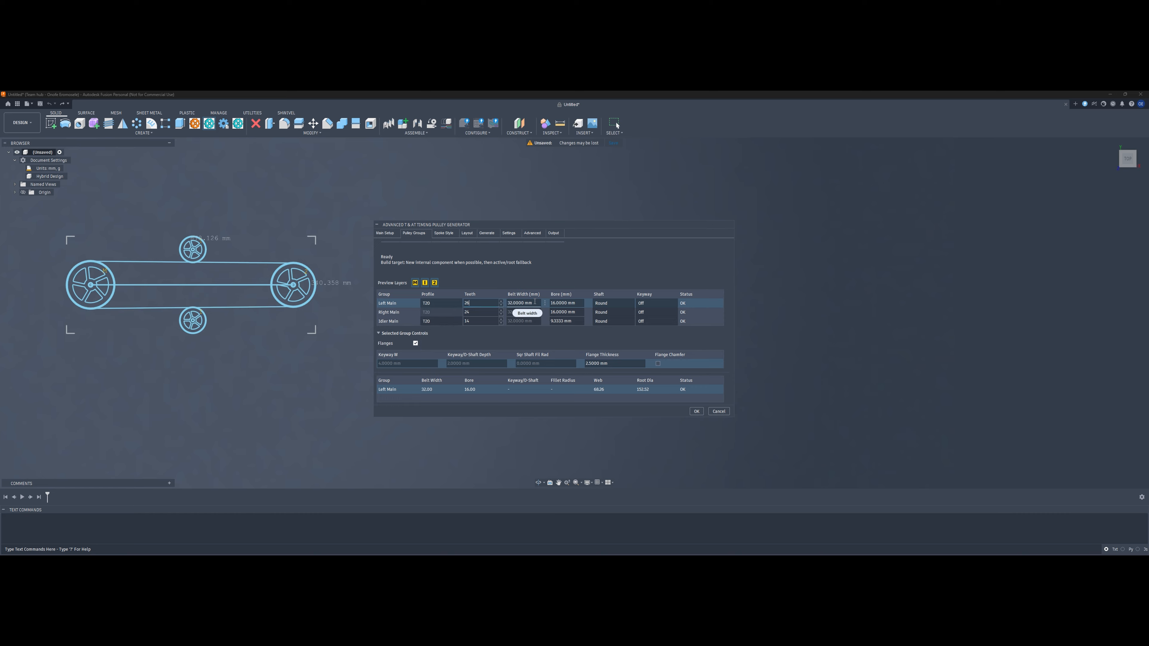
{"action": "left_click", "coordinate": [500, 302]}
{"action": "key", "text": "Tab"}
{"action": "type", "text": "10"}
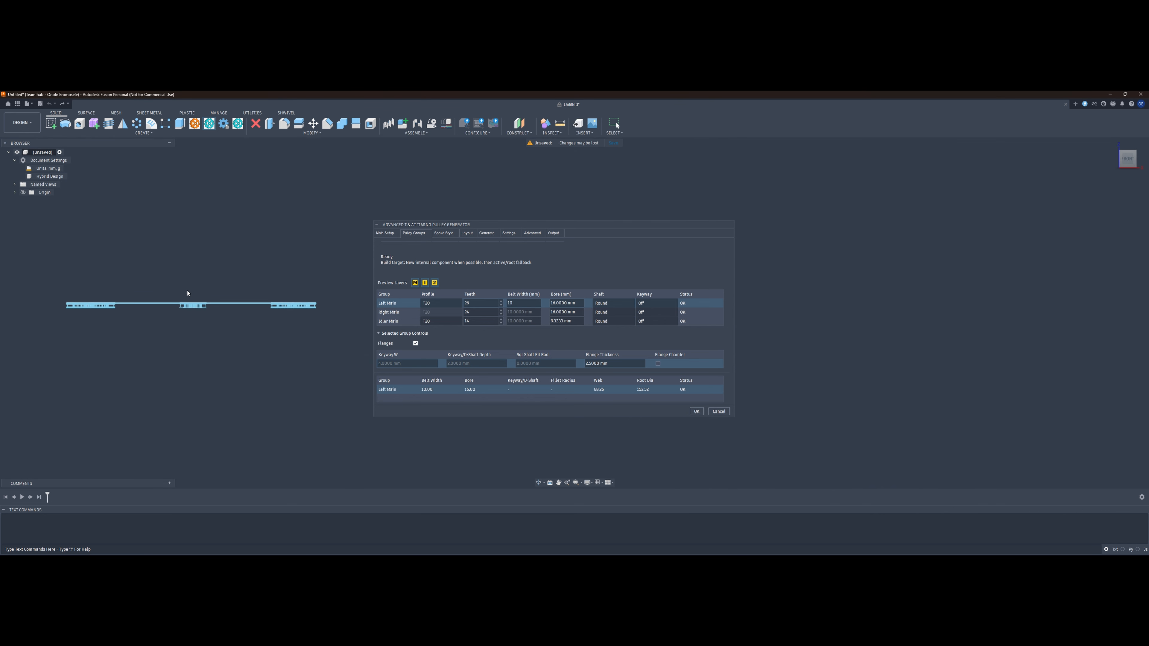
{"action": "scroll", "coordinate": [173, 319], "scroll_direction": "up", "scroll_amount": 10}
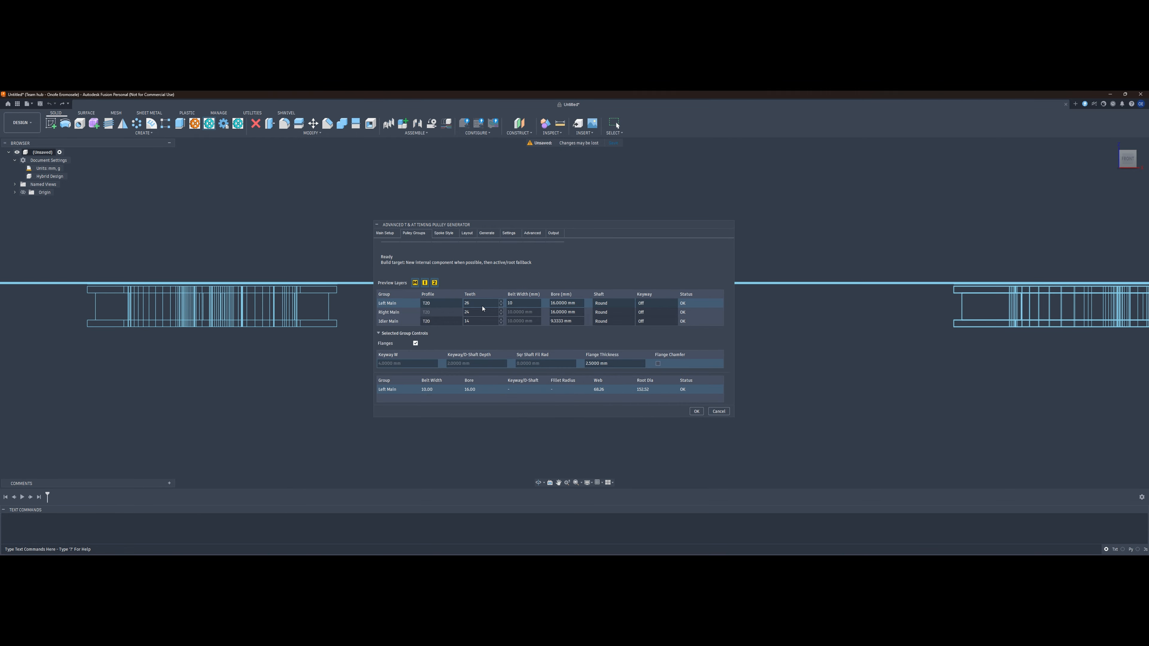
Try a 25 mm belt width for the Left Main pulley and set it back to 10 mm.
{"action": "double_click", "coordinate": [537, 303]}
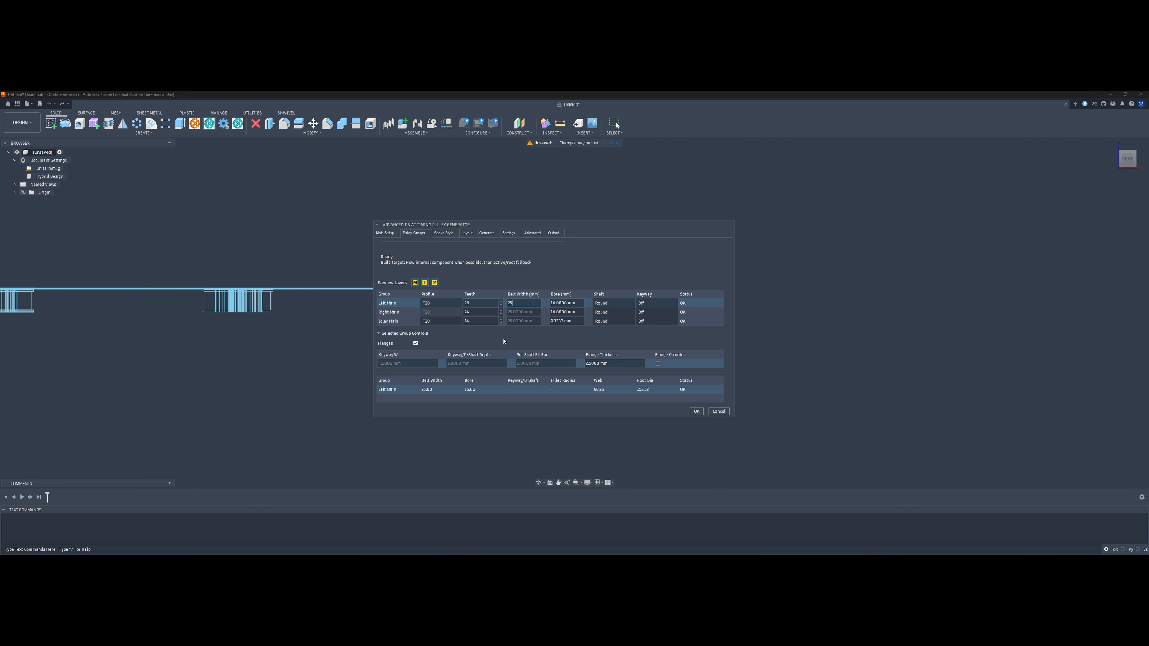
{"action": "left_click_drag", "start_coordinate": [486, 220], "coordinate": [703, 185]}
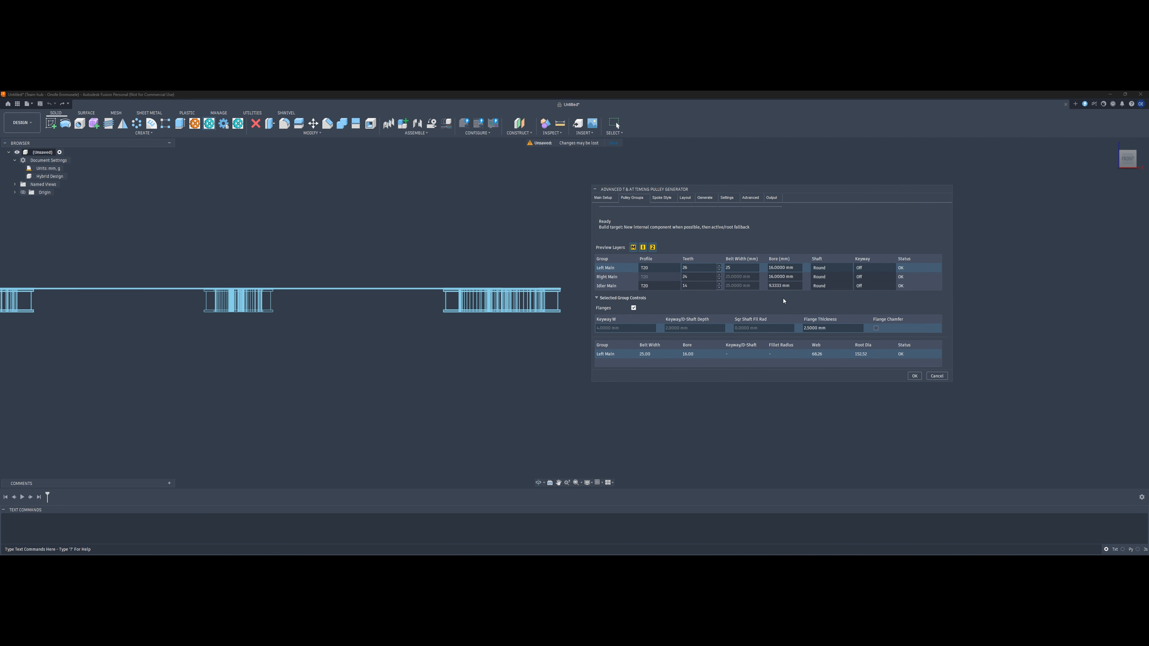
{"action": "double_click", "coordinate": [747, 269]}
{"action": "type", "text": "10"}
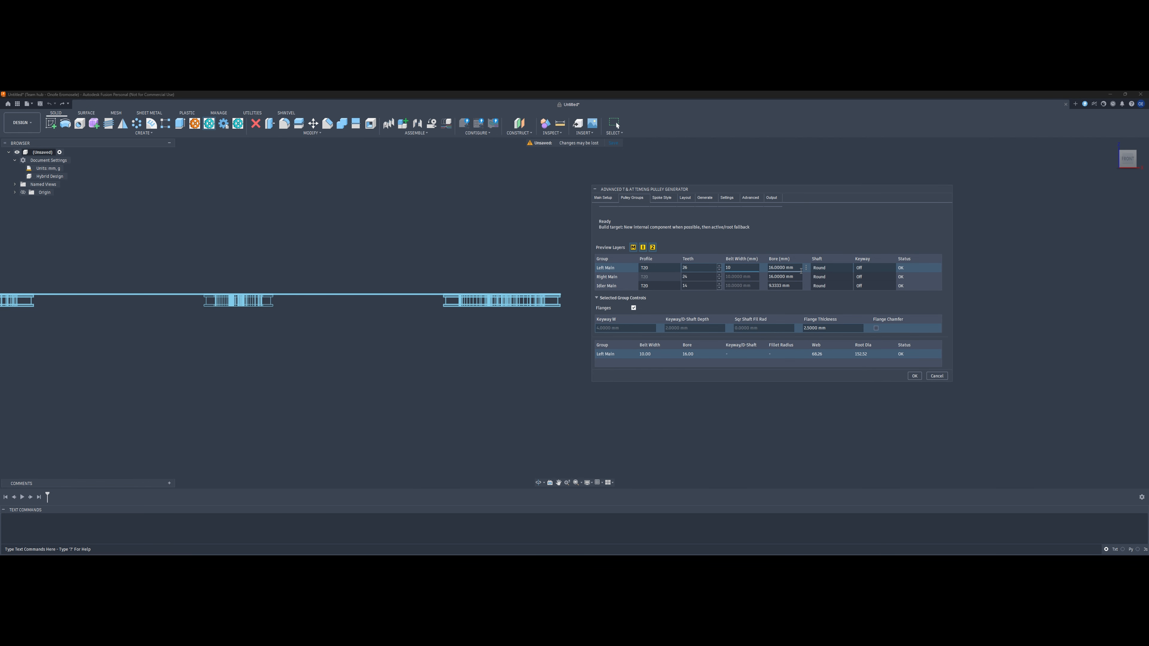
Switch to the top view and examine the bore values of the Left Main, Right Main and Idler Main pulleys.
{"action": "double_click", "coordinate": [786, 267]}
{"action": "left_click_drag", "start_coordinate": [1128, 159], "coordinate": [1135, 192]}
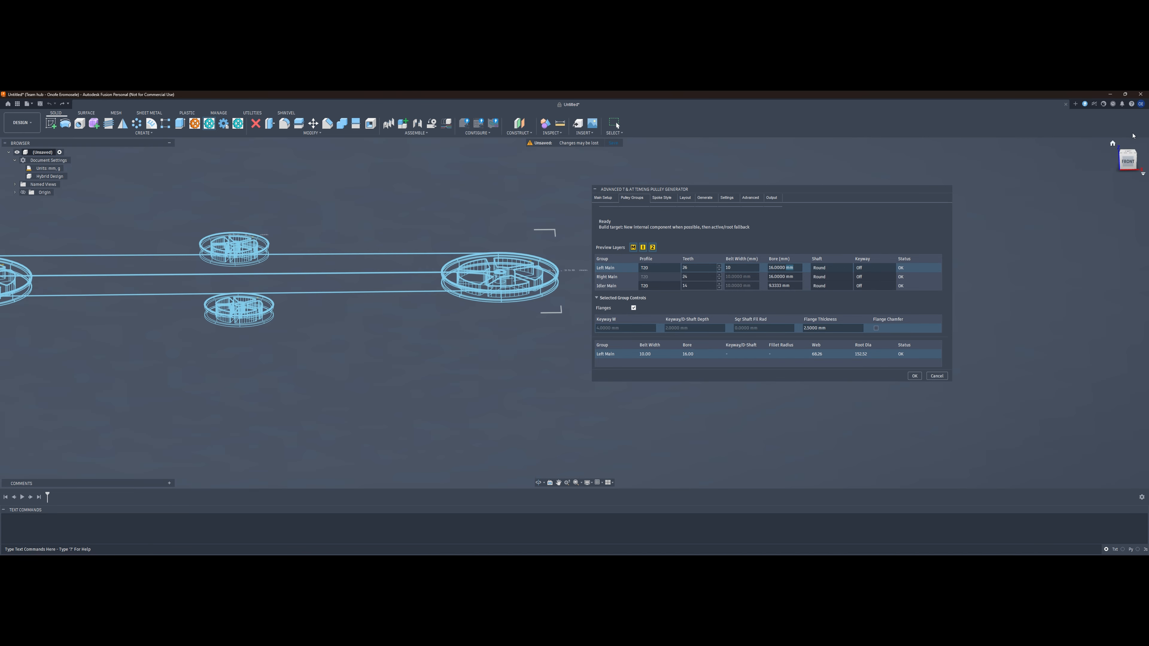
{"action": "left_click", "coordinate": [1127, 154]}
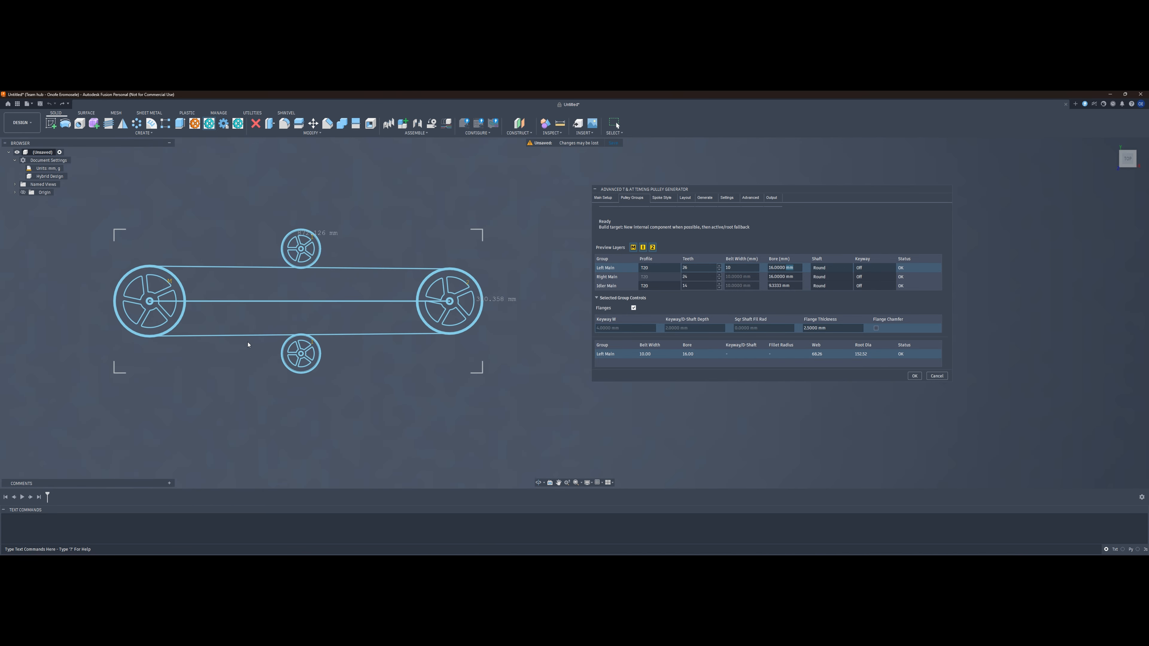
{"action": "left_click", "coordinate": [782, 267]}
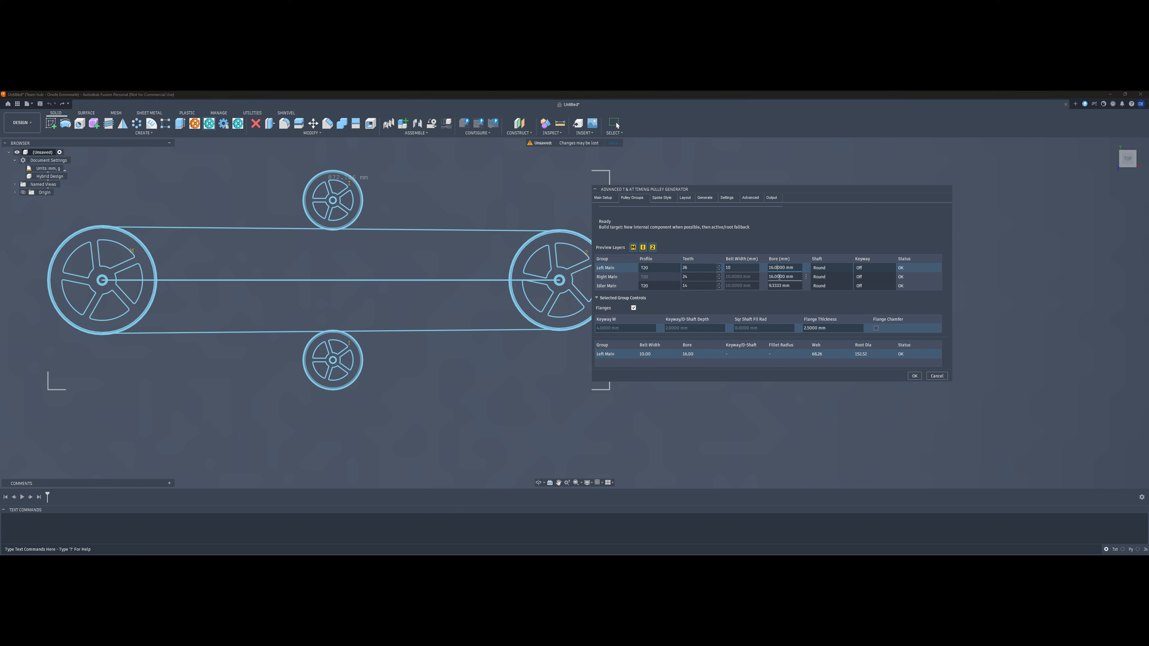
{"action": "left_click", "coordinate": [779, 277]}
{"action": "left_click", "coordinate": [778, 285]}
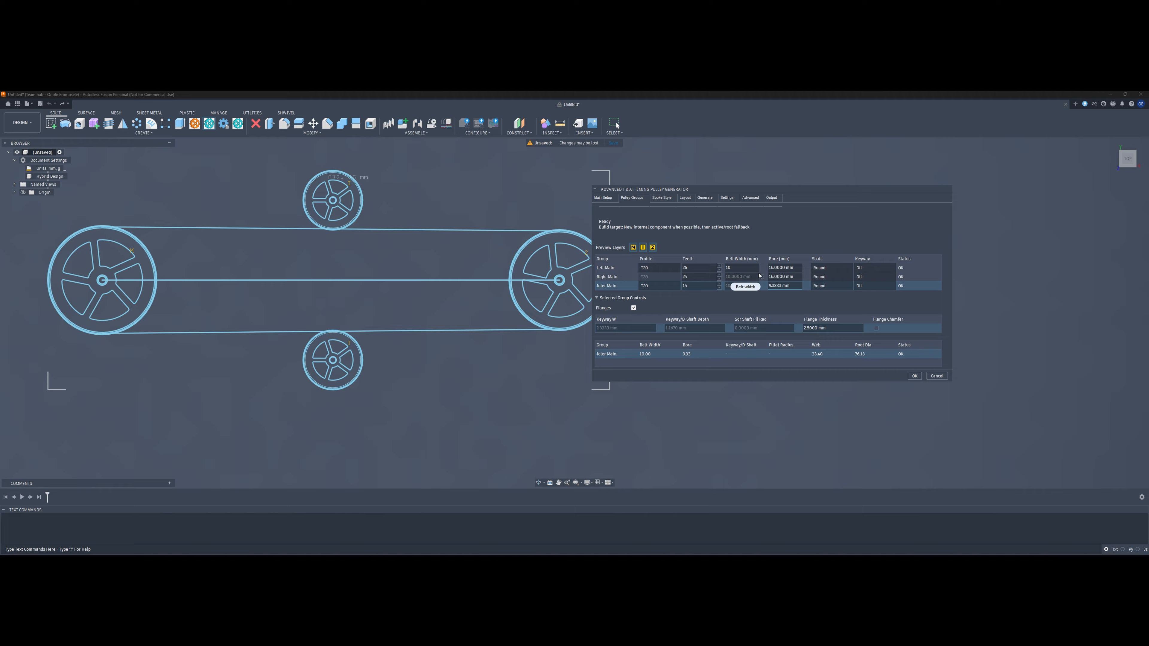
Keep the Left Main shaft Round, preview its keyway switched on, and turn the keyway off again.
{"action": "left_click", "coordinate": [832, 268]}
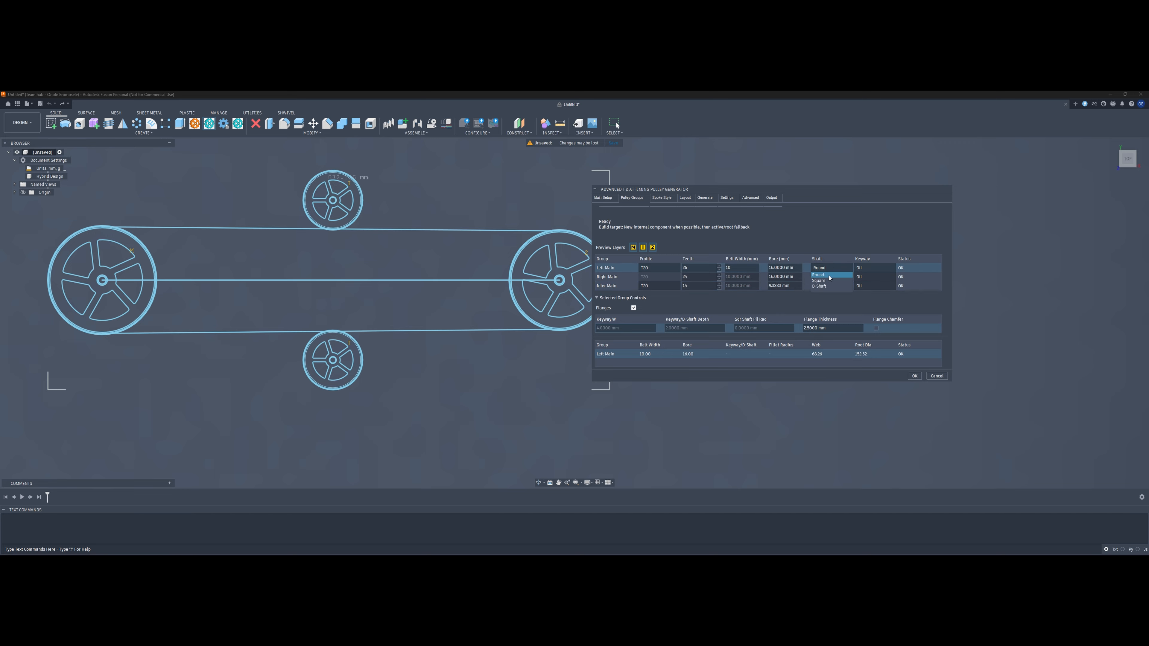
{"action": "left_click", "coordinate": [829, 276]}
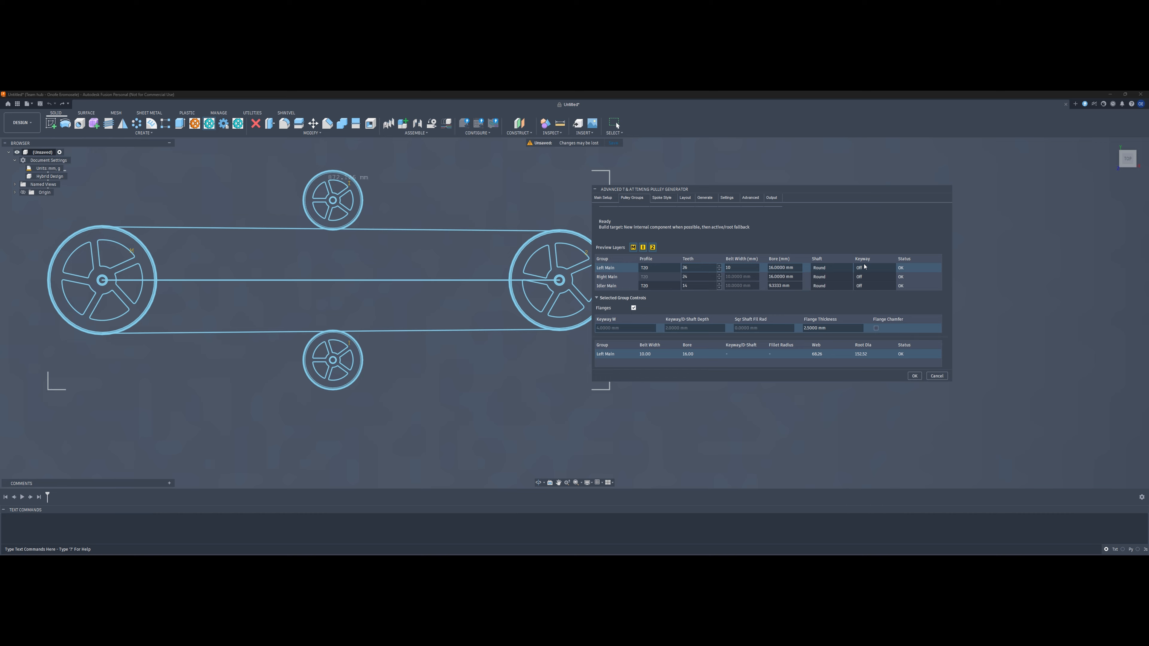
{"action": "left_click", "coordinate": [876, 269]}
{"action": "scroll", "coordinate": [203, 290], "scroll_direction": "up", "scroll_amount": 10}
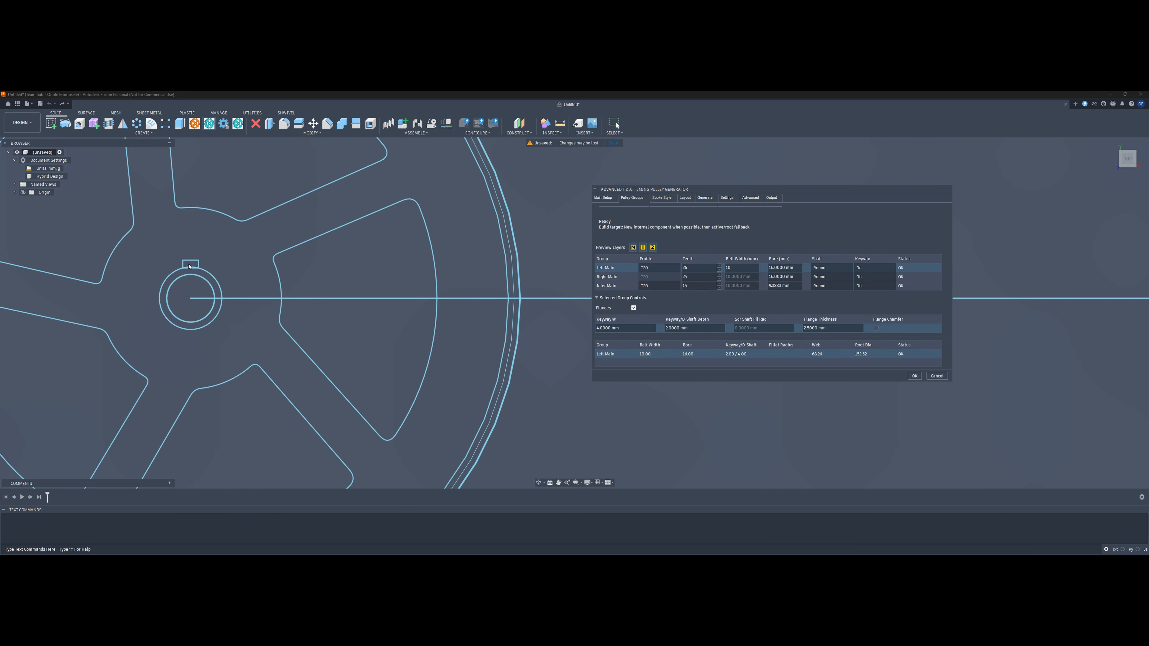
{"action": "left_click", "coordinate": [886, 269]}
{"action": "left_click", "coordinate": [866, 275]}
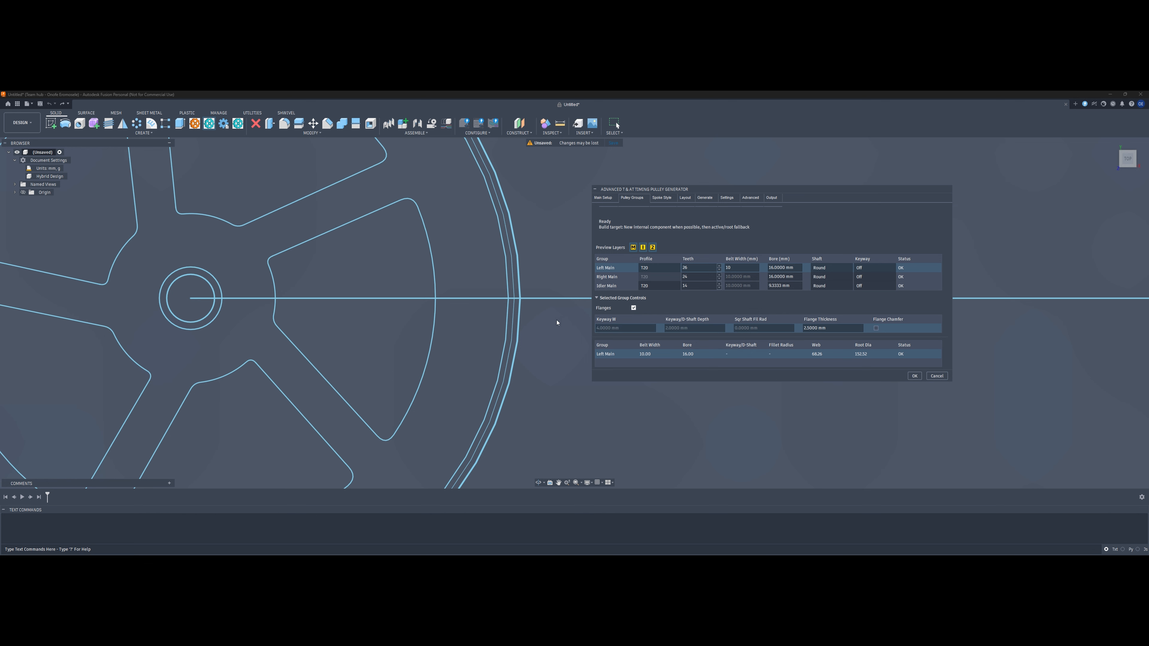
Try a Square shaft with a 1 mm fillet radius on the Left Main pulley, and switch the shaft back to Round.
{"action": "left_click", "coordinate": [848, 269]}
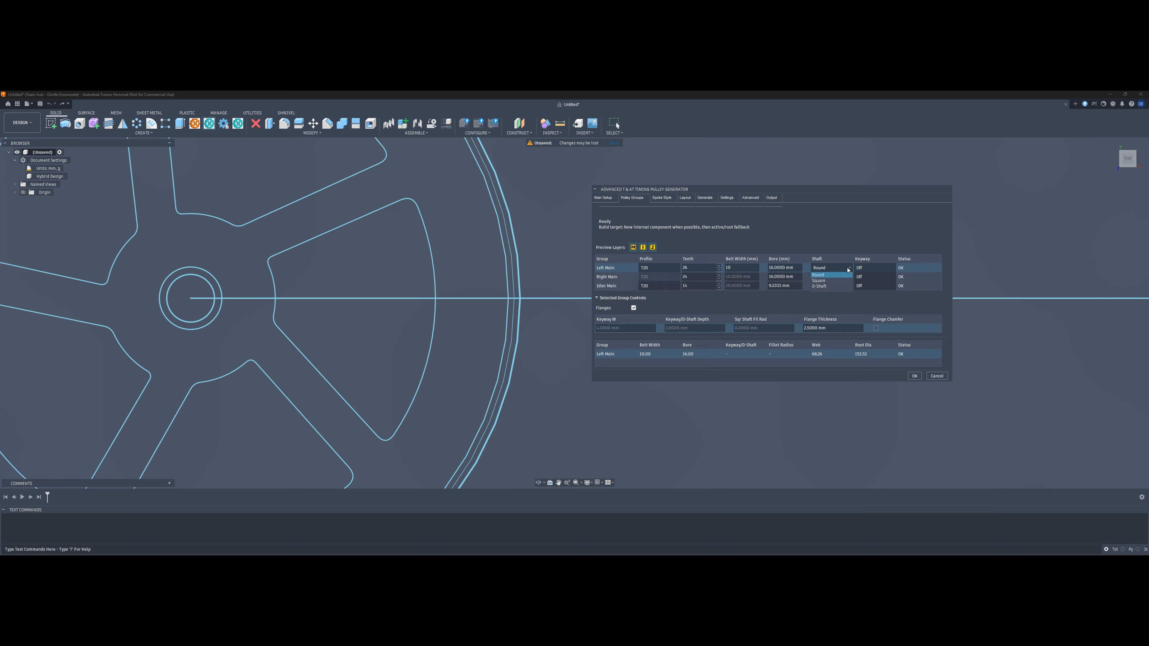
{"action": "left_click", "coordinate": [829, 277]}
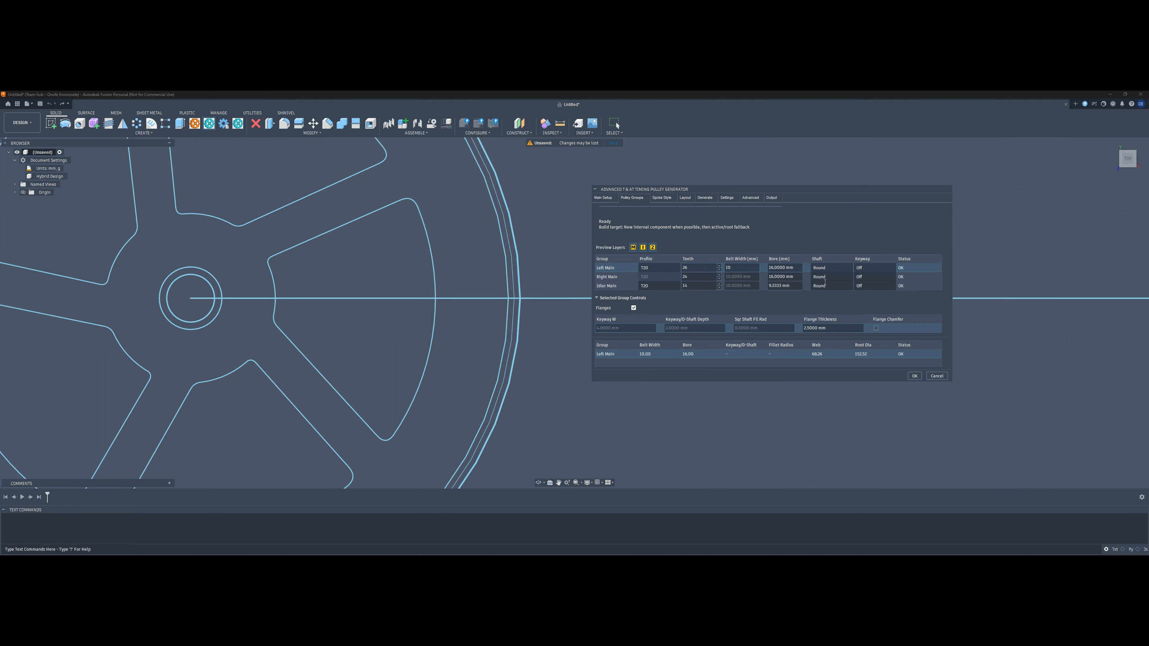
{"action": "left_click", "coordinate": [767, 328]}
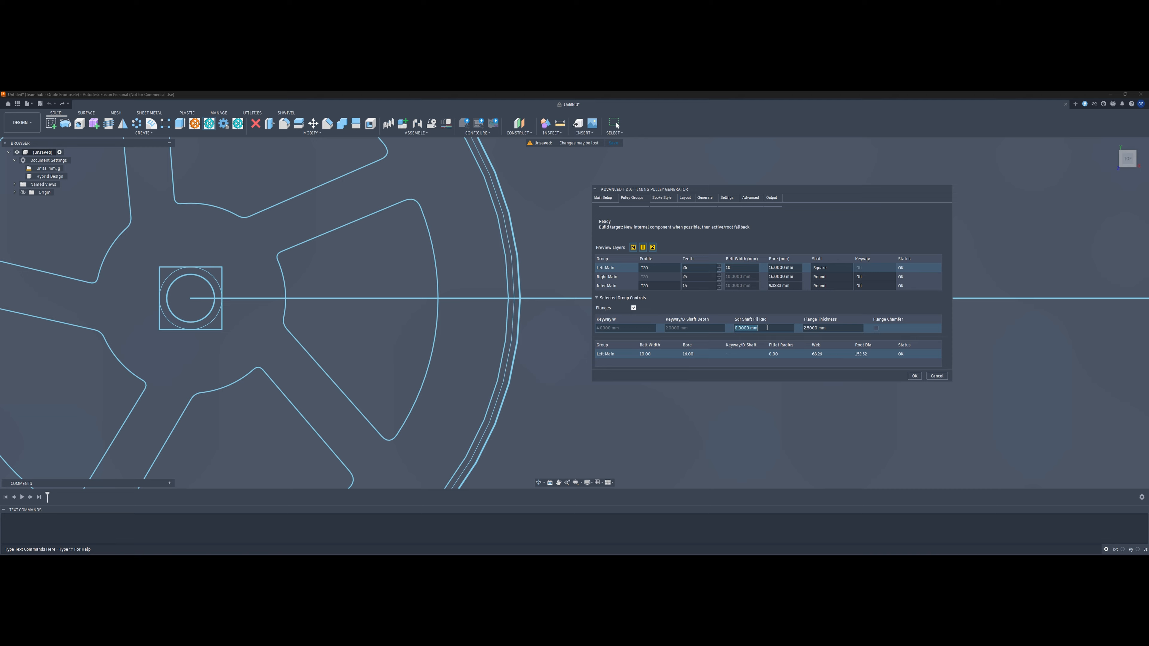
{"action": "type", "text": "1"}
{"action": "left_click", "coordinate": [827, 268]}
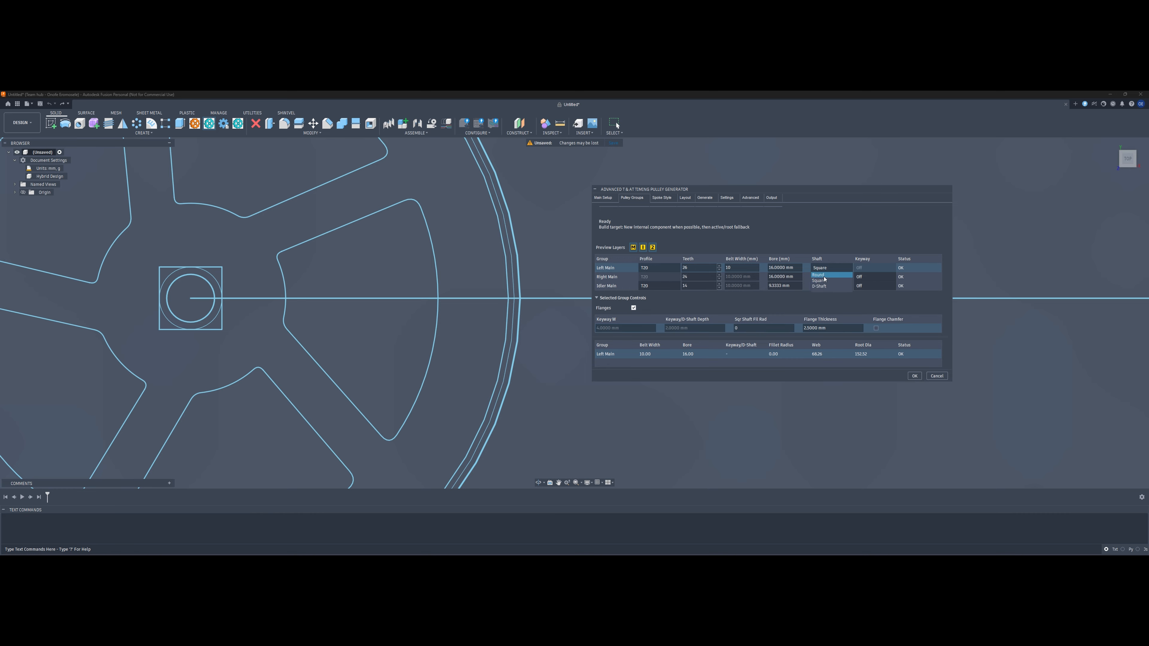
{"action": "left_click", "coordinate": [824, 276]}
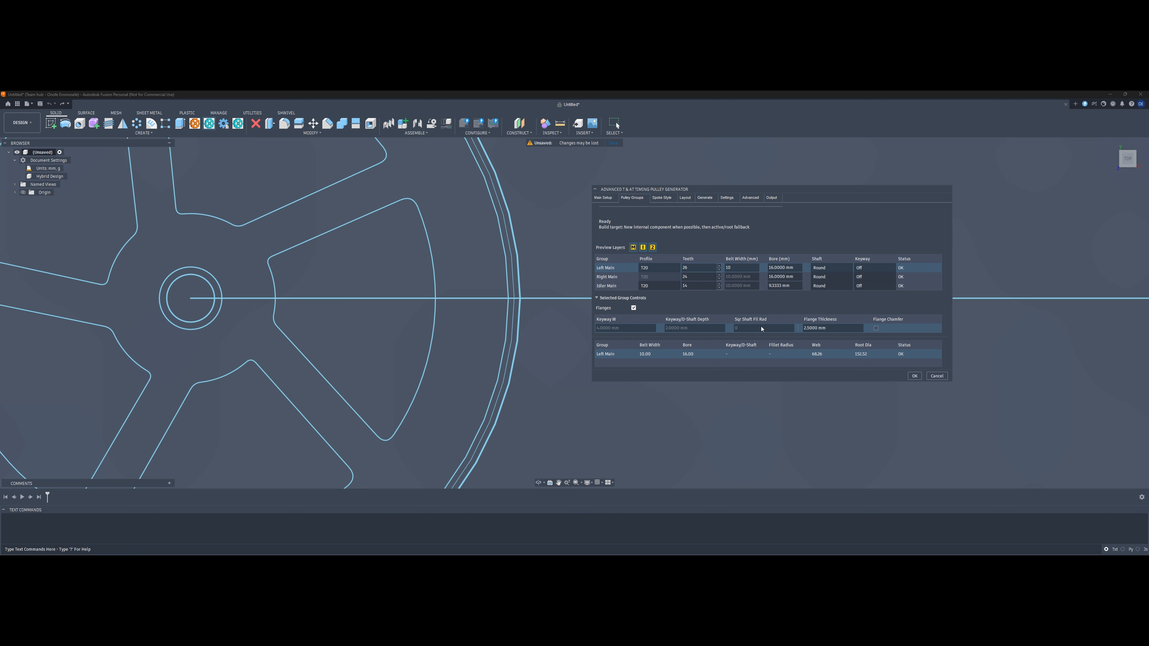
Set the Left Main shaft to D-Shaft and inspect the flat of the bore in the preview.
{"action": "left_click", "coordinate": [847, 269]}
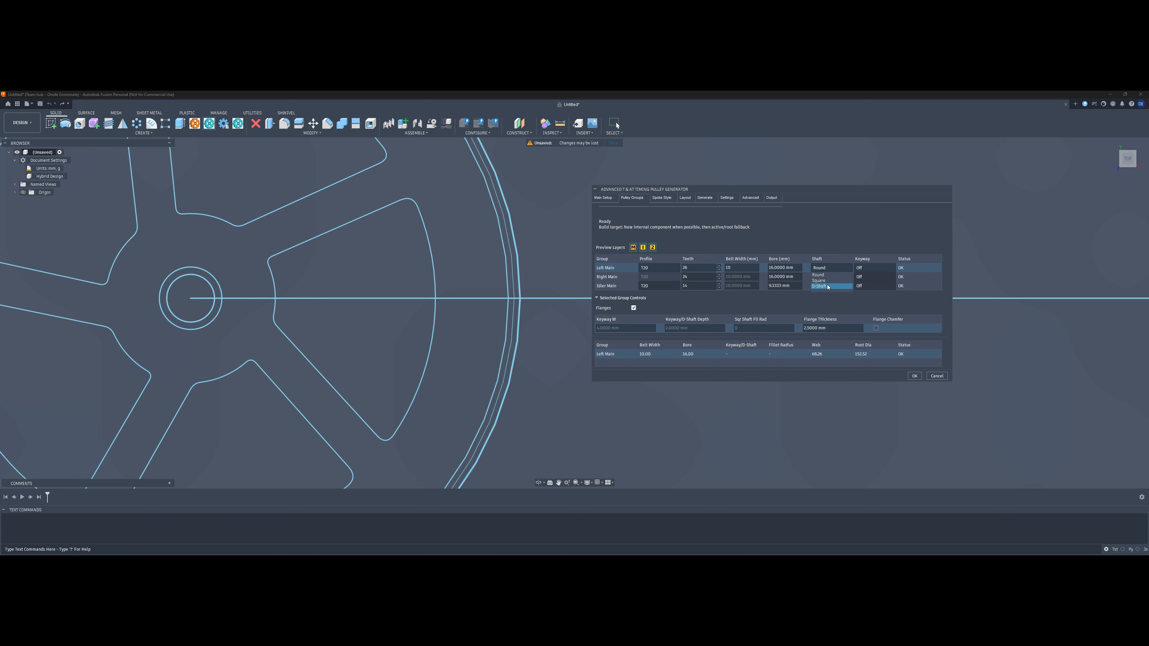
{"action": "left_click", "coordinate": [822, 286]}
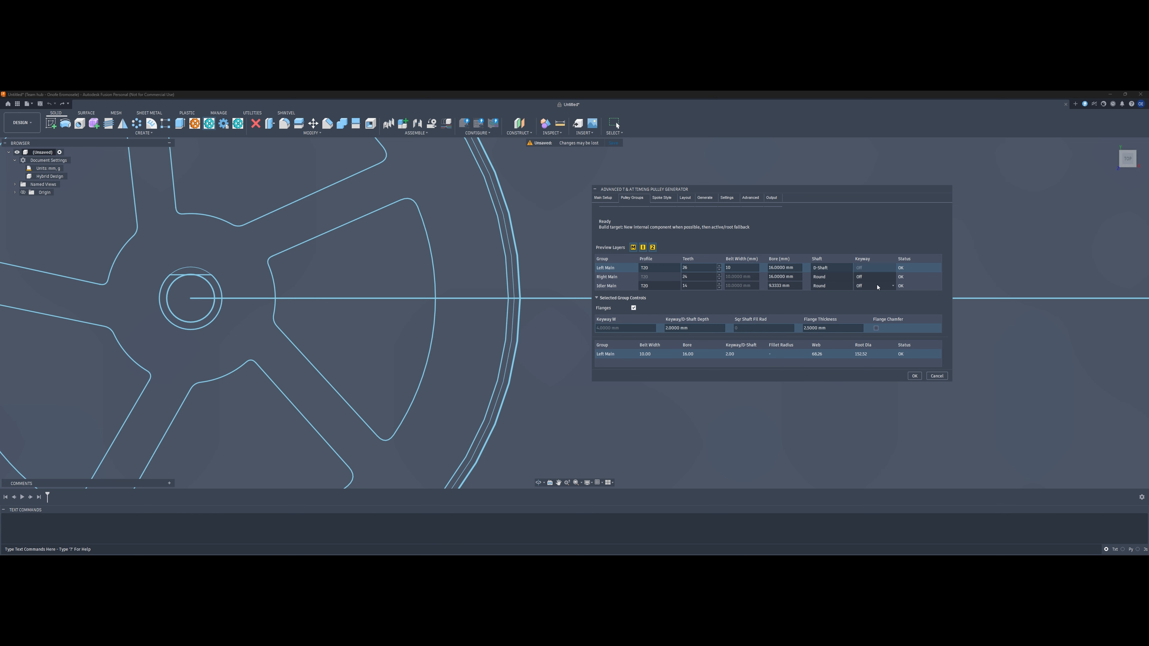
{"action": "scroll", "coordinate": [164, 277], "scroll_direction": "up", "scroll_amount": 5}
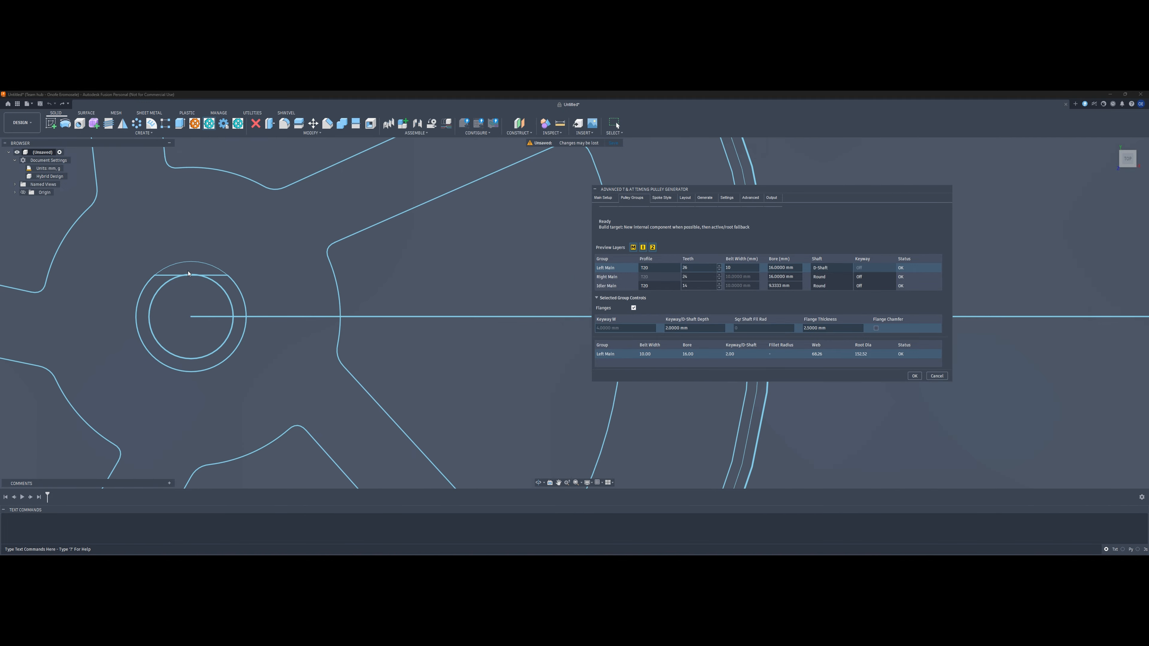
{"action": "scroll", "coordinate": [213, 276], "scroll_direction": "down", "scroll_amount": 4}
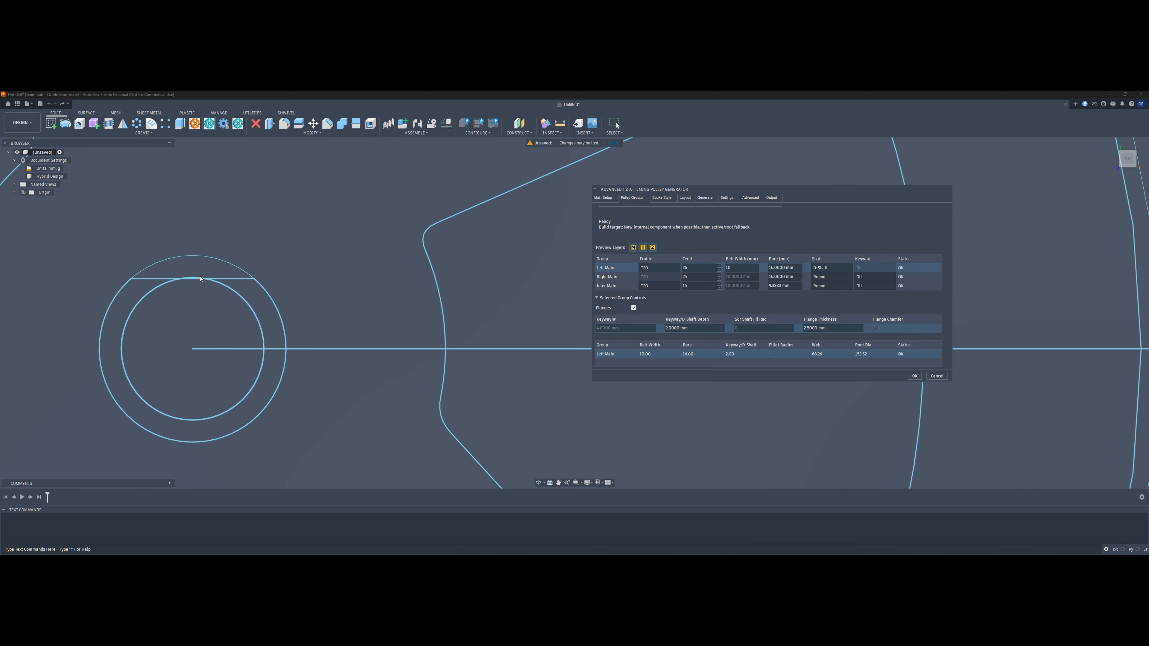
{"action": "scroll", "coordinate": [202, 296], "scroll_direction": "down", "scroll_amount": 3}
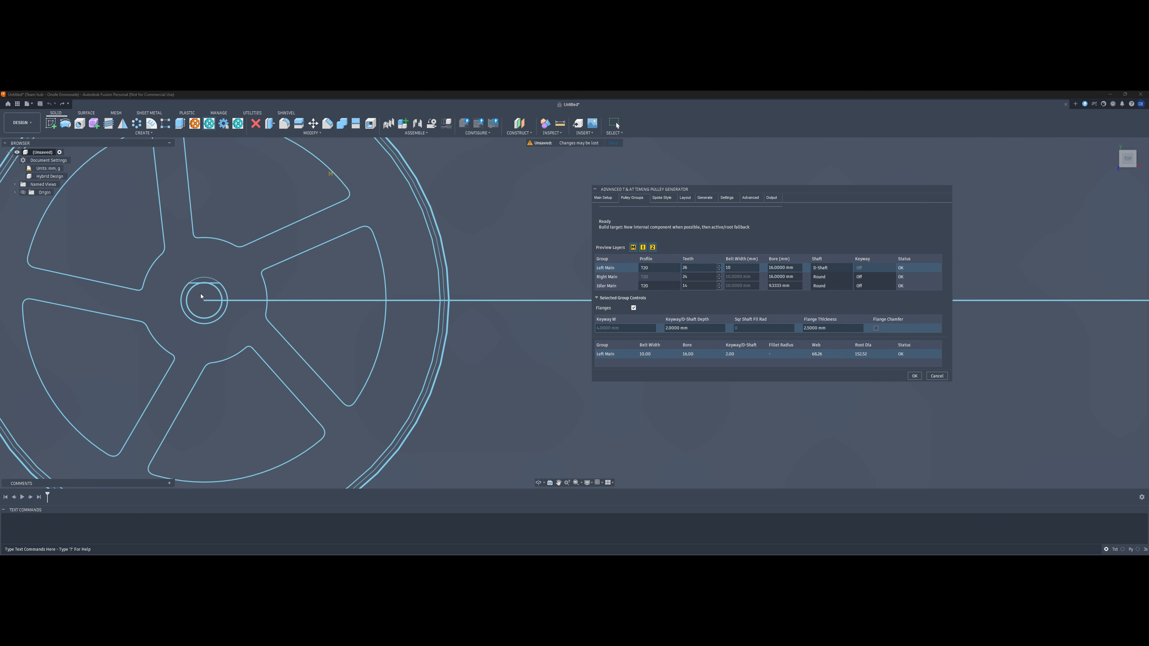
{"action": "scroll", "coordinate": [202, 296], "scroll_direction": "down", "scroll_amount": 2}
{"action": "scroll", "coordinate": [193, 287], "scroll_direction": "up", "scroll_amount": 3}
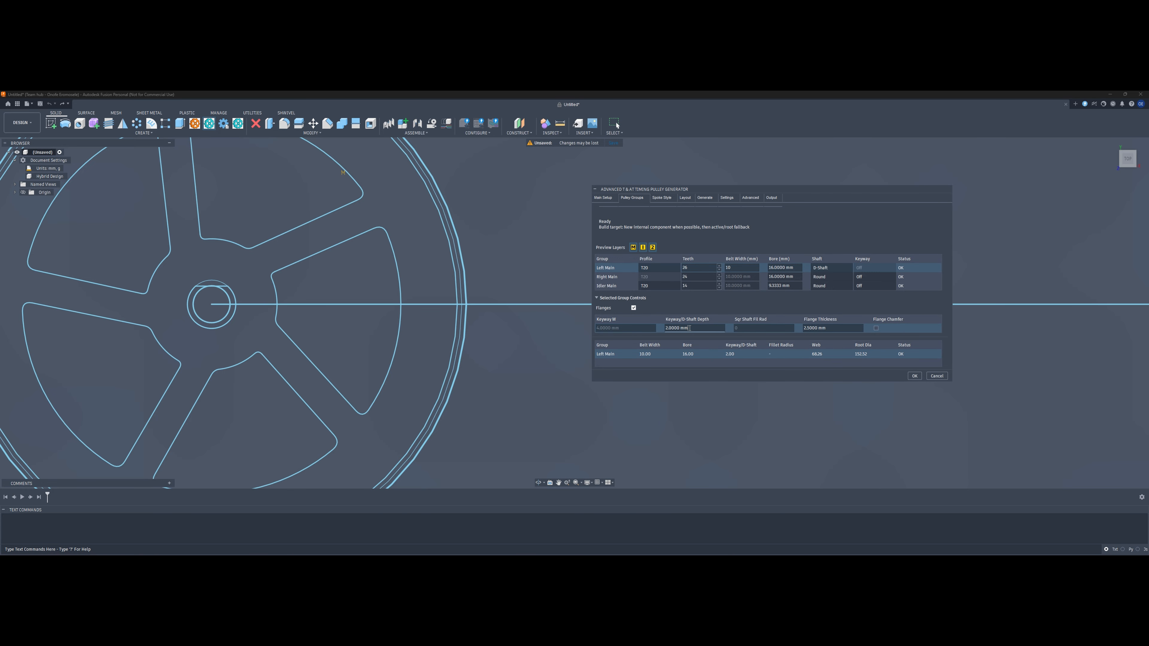
Try a D-shaft depth of 5 mm on the Left Main pulley.
{"action": "left_click", "coordinate": [662, 328]}
{"action": "scroll", "coordinate": [213, 289], "scroll_direction": "down", "scroll_amount": 2}
{"action": "scroll", "coordinate": [213, 288], "scroll_direction": "up", "scroll_amount": 4}
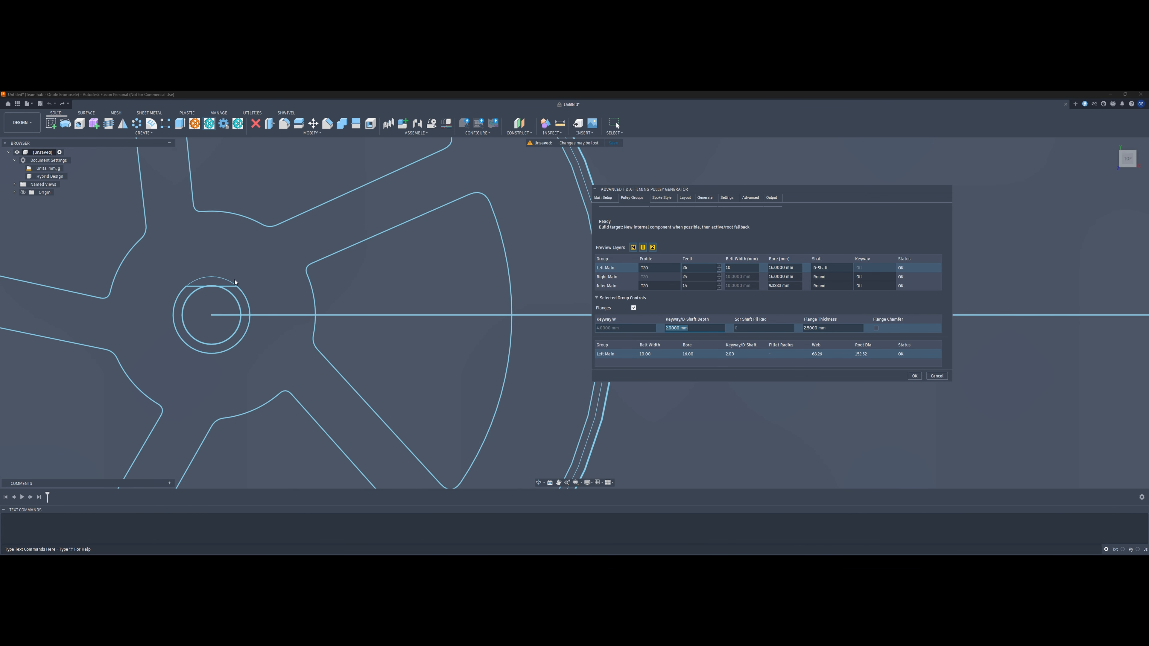
{"action": "type", "text": "5"}
Go through the pulley group rows and examine the inch and millimetre group controls in the Advanced MXL-XXH Timing Pulley Generator.
{"action": "left_click", "coordinate": [611, 263]}
{"action": "left_click", "coordinate": [610, 267]}
{"action": "left_click", "coordinate": [608, 277]}
{"action": "left_click", "coordinate": [608, 286]}
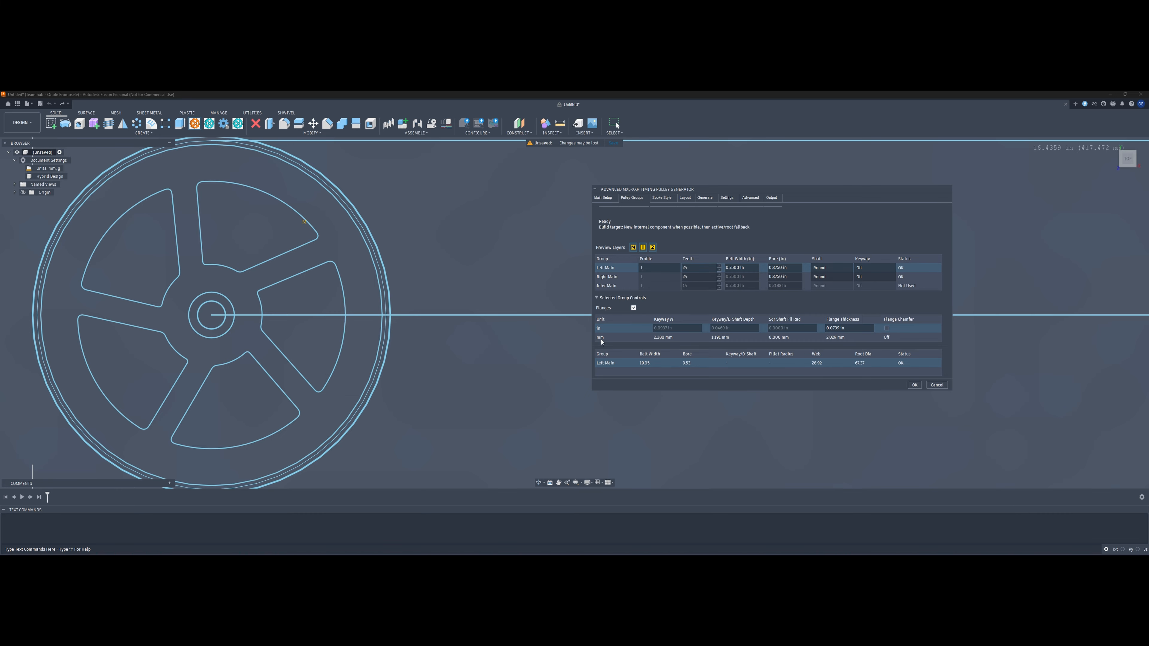
{"action": "left_click", "coordinate": [636, 338]}
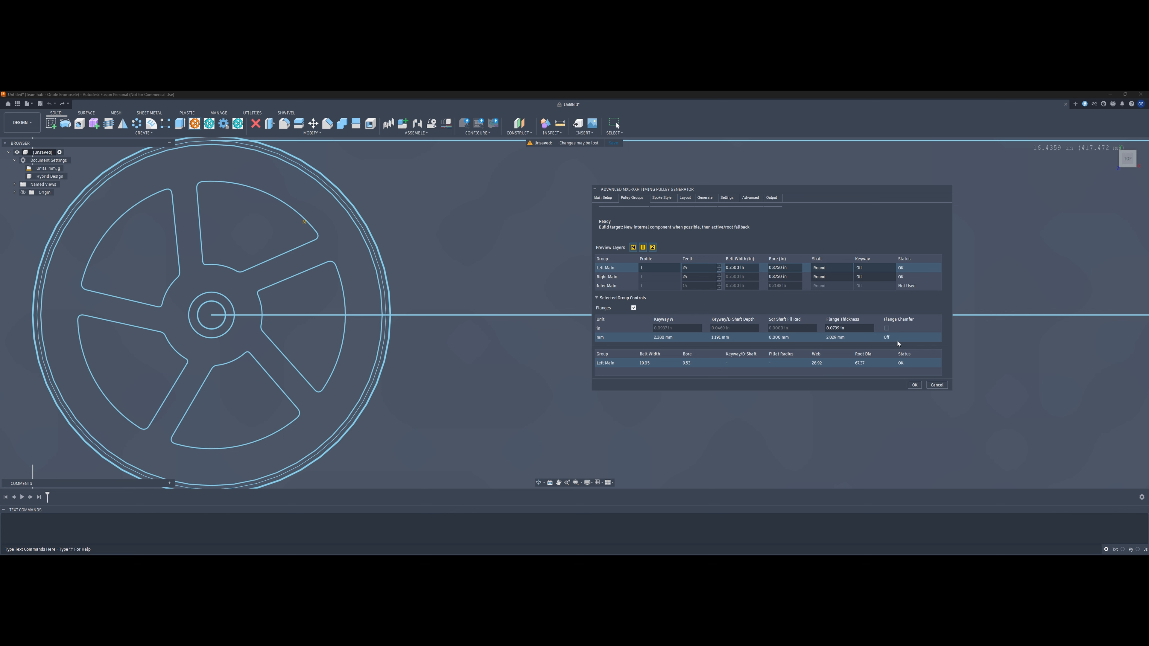
Cancel the MXL-XXH generator, reopen the Advanced T & AT Timing Pulley Generator and show its spoke style settings.
{"action": "left_click", "coordinate": [936, 385]}
{"action": "left_click", "coordinate": [209, 124]}
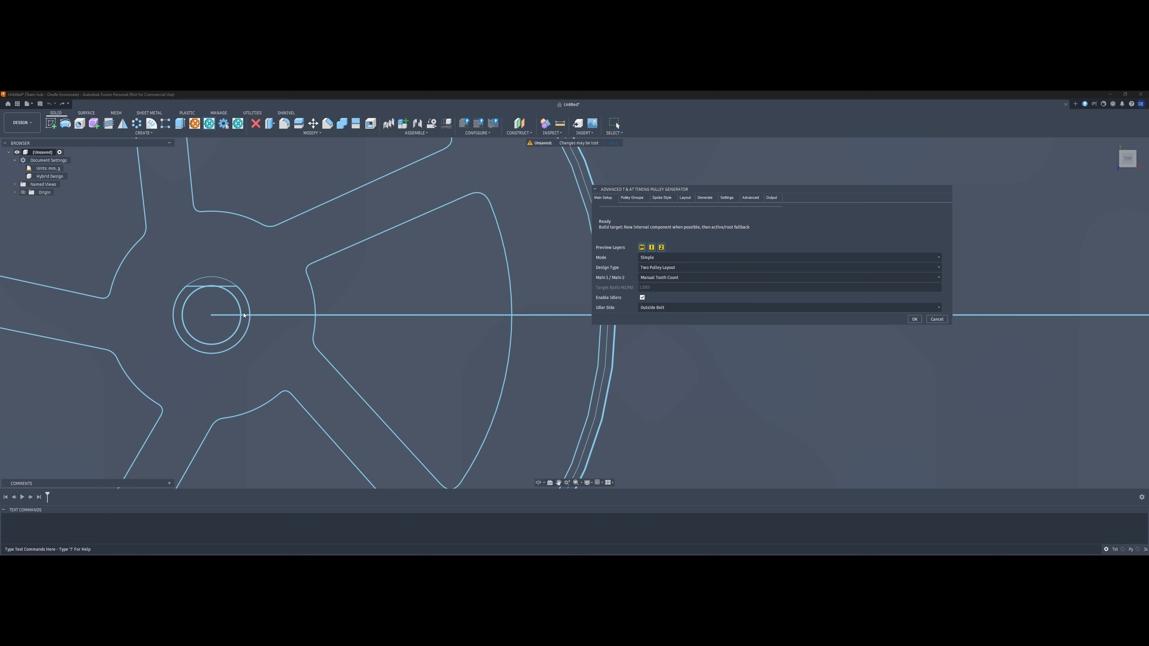
{"action": "left_click", "coordinate": [663, 201]}
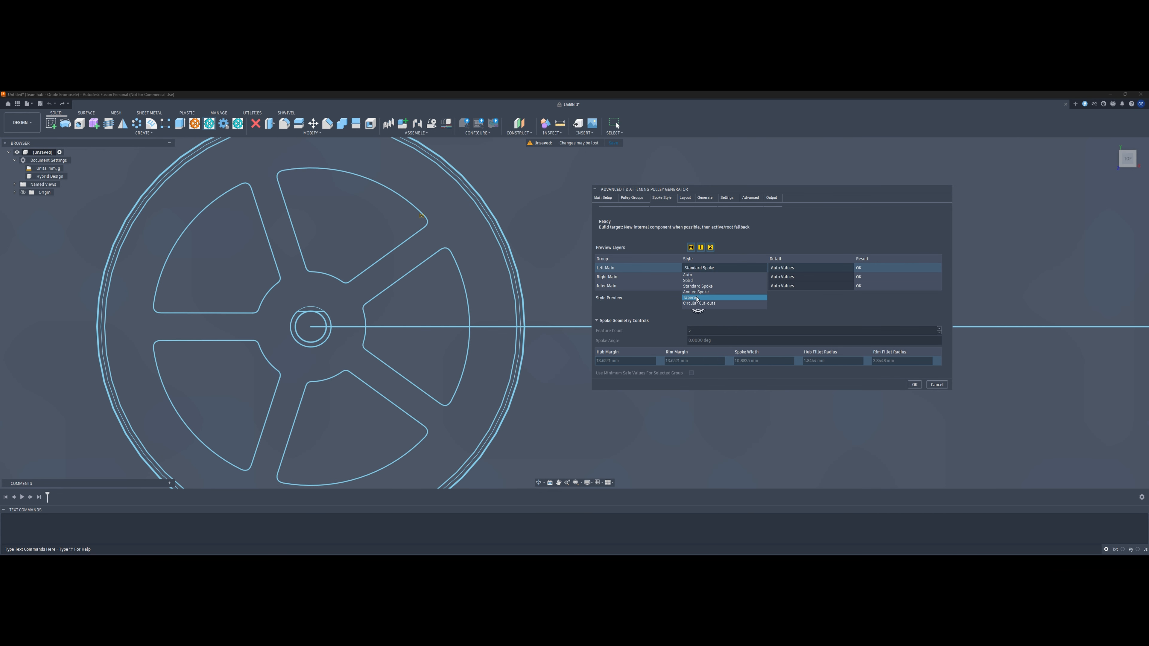
Preview the Tapered, Auto, Solid and Standard Spoke styles on the Left Main pulley, and set its style to Angled Spoke.
{"action": "left_click", "coordinate": [722, 297]}
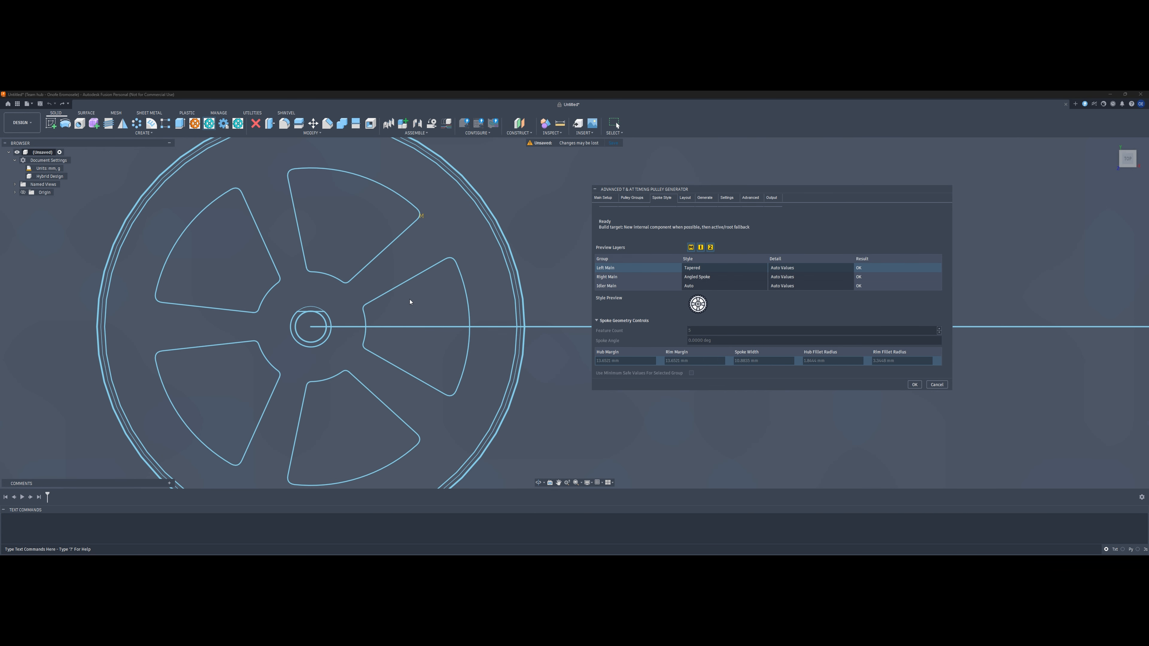
{"action": "left_click", "coordinate": [708, 270]}
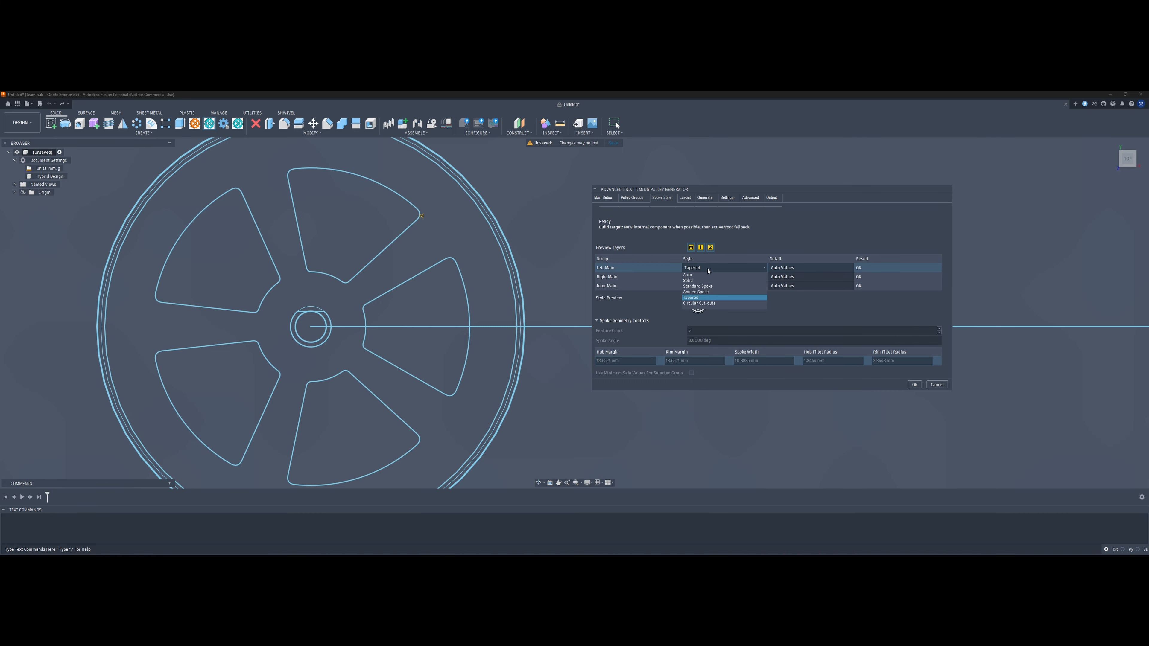
{"action": "left_click", "coordinate": [700, 275]}
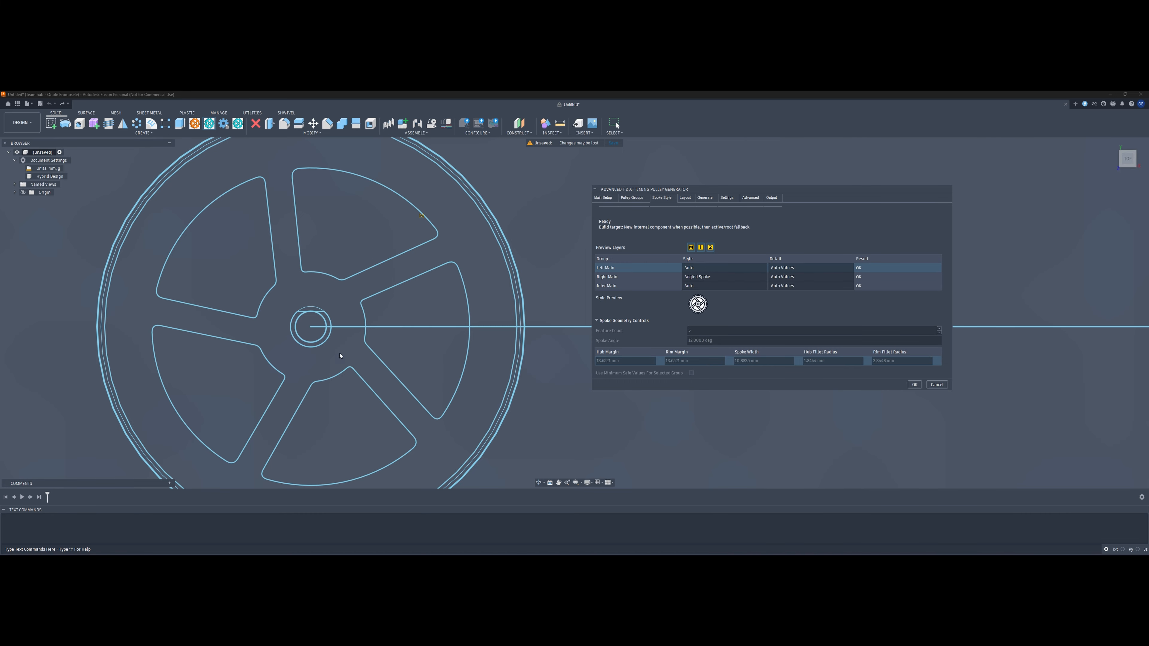
{"action": "left_click", "coordinate": [713, 270]}
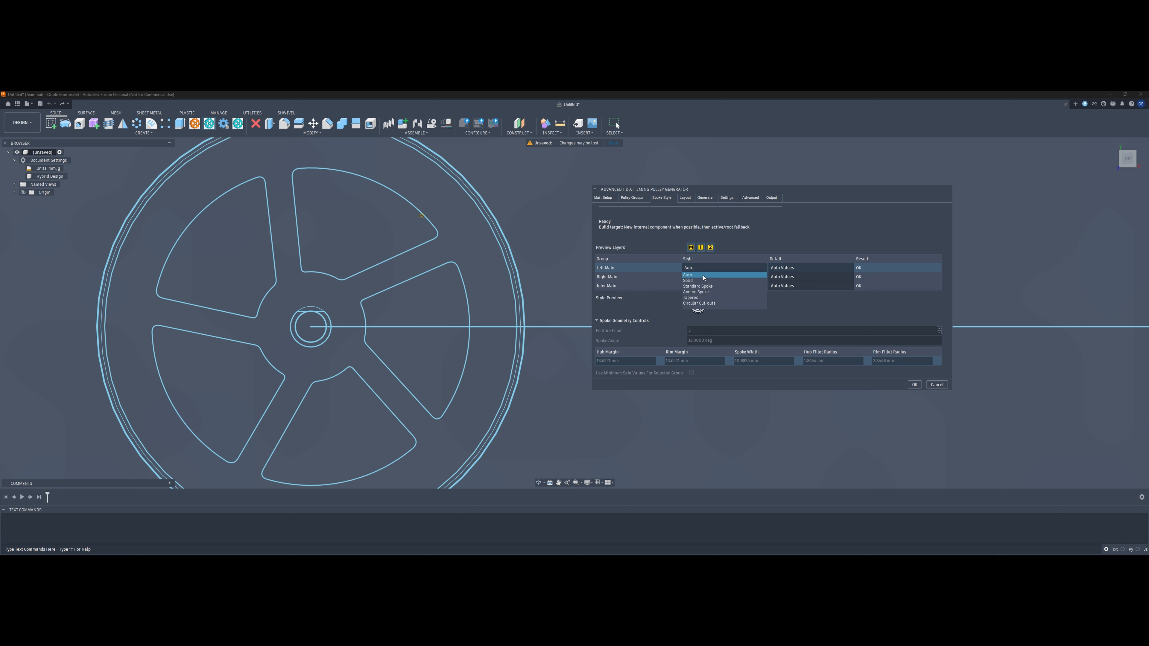
{"action": "left_click", "coordinate": [698, 281]}
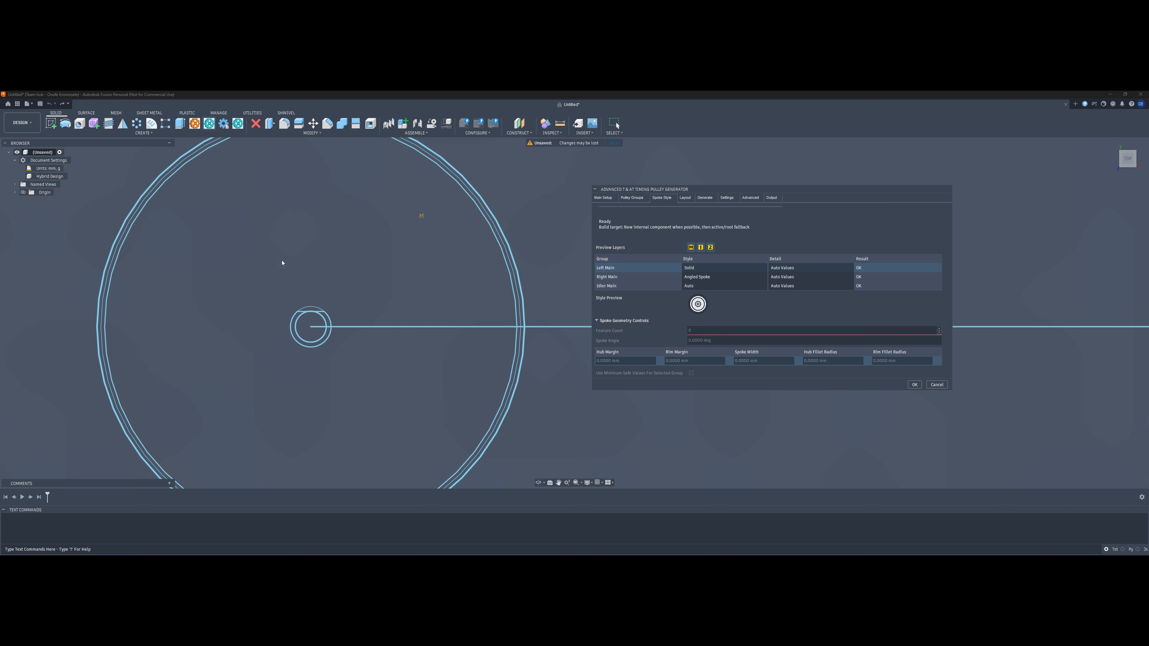
{"action": "left_click", "coordinate": [699, 267]}
{"action": "left_click", "coordinate": [702, 287]}
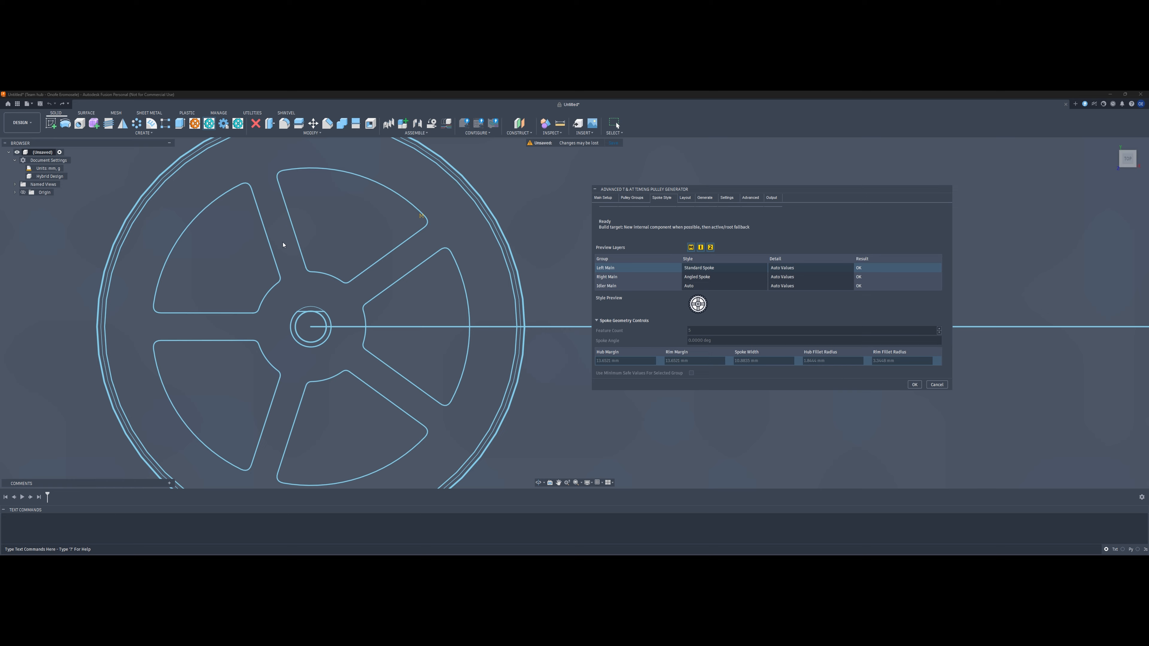
{"action": "left_click", "coordinate": [716, 269]}
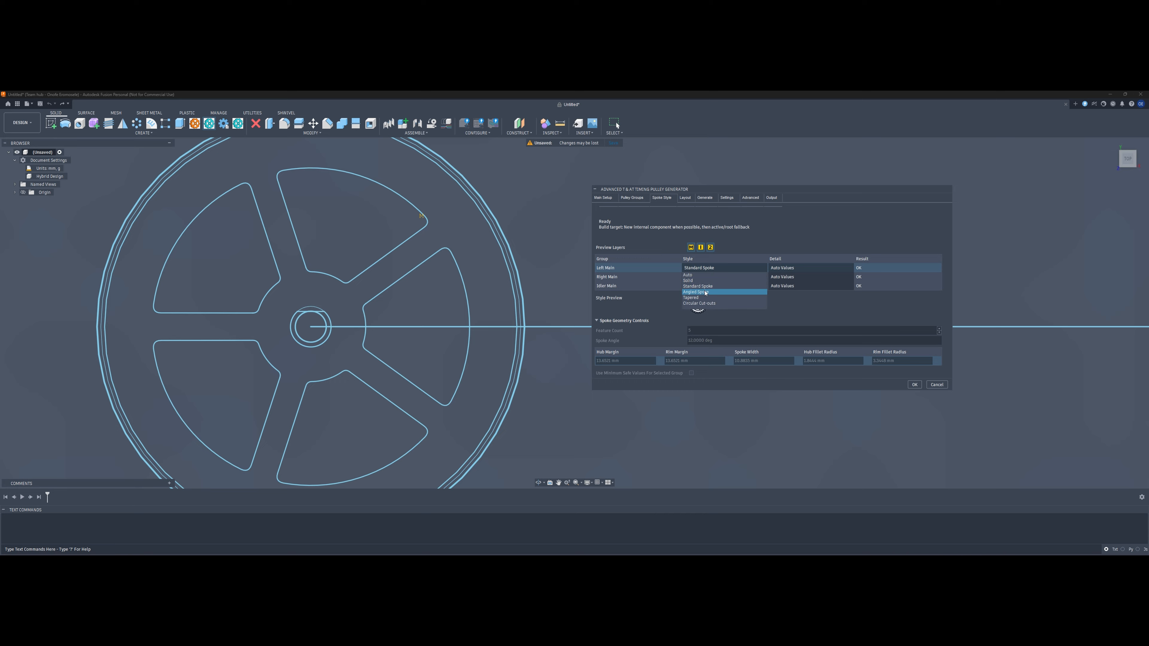
{"action": "left_click", "coordinate": [696, 292]}
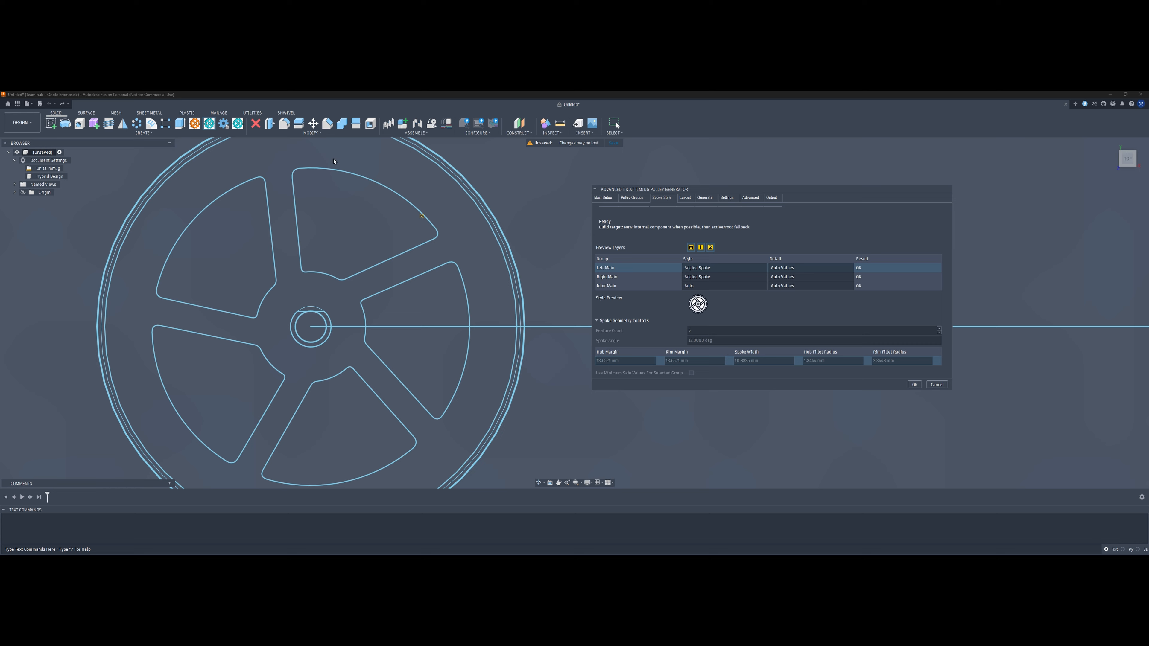
Switch the Left Main pulley's spoke detail to Custom Values and try a larger spoke angle.
{"action": "left_click", "coordinate": [805, 268]}
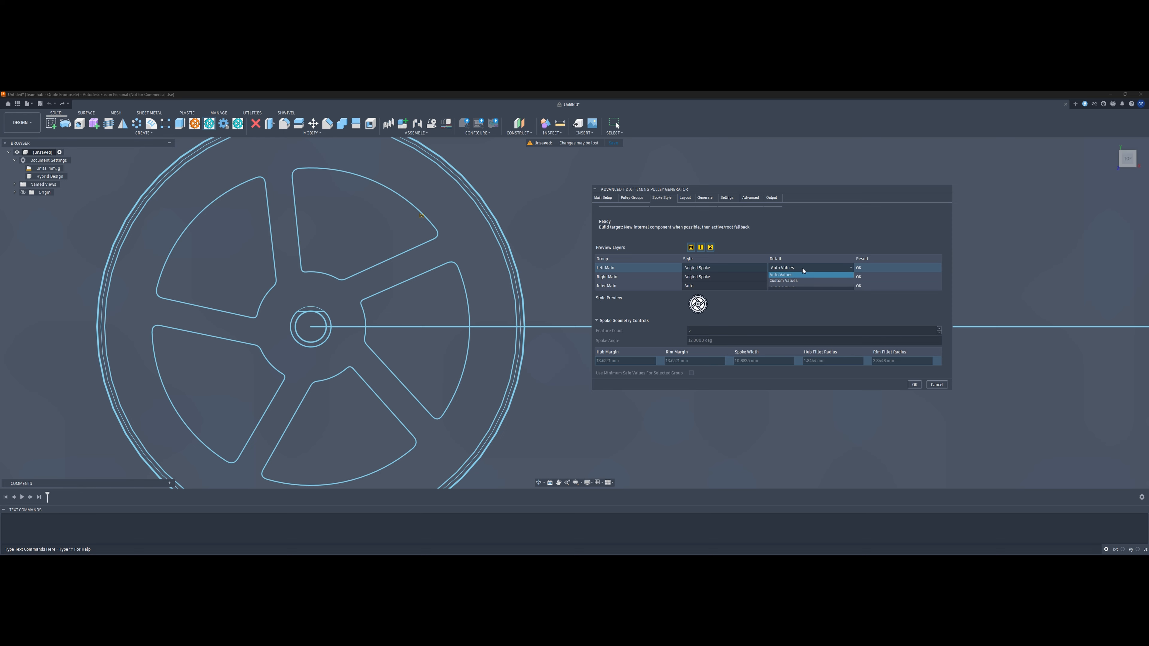
{"action": "left_click", "coordinate": [796, 281]}
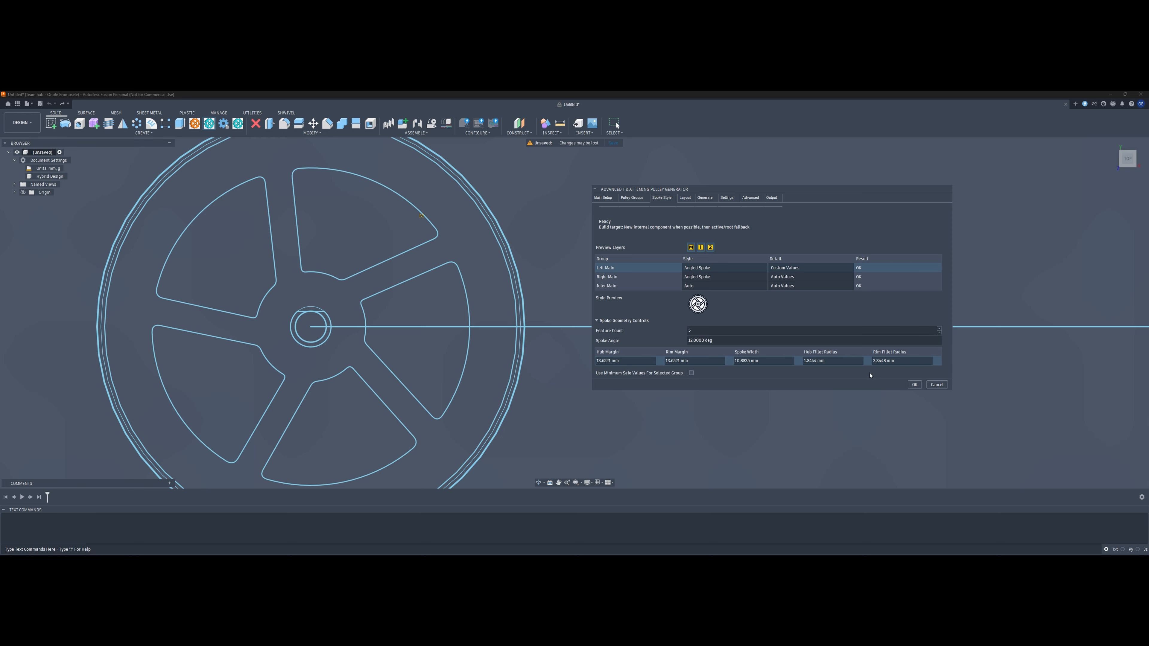
{"action": "left_click", "coordinate": [731, 339]}
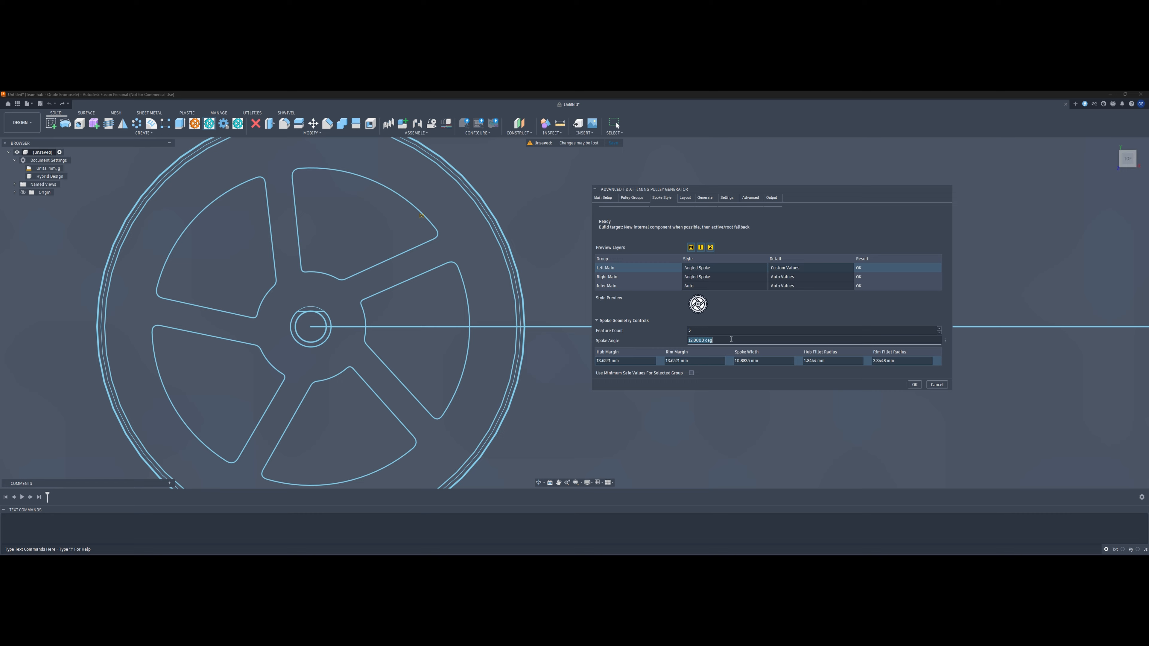
{"action": "type", "text": "25"}
{"action": "key", "text": "Return"}
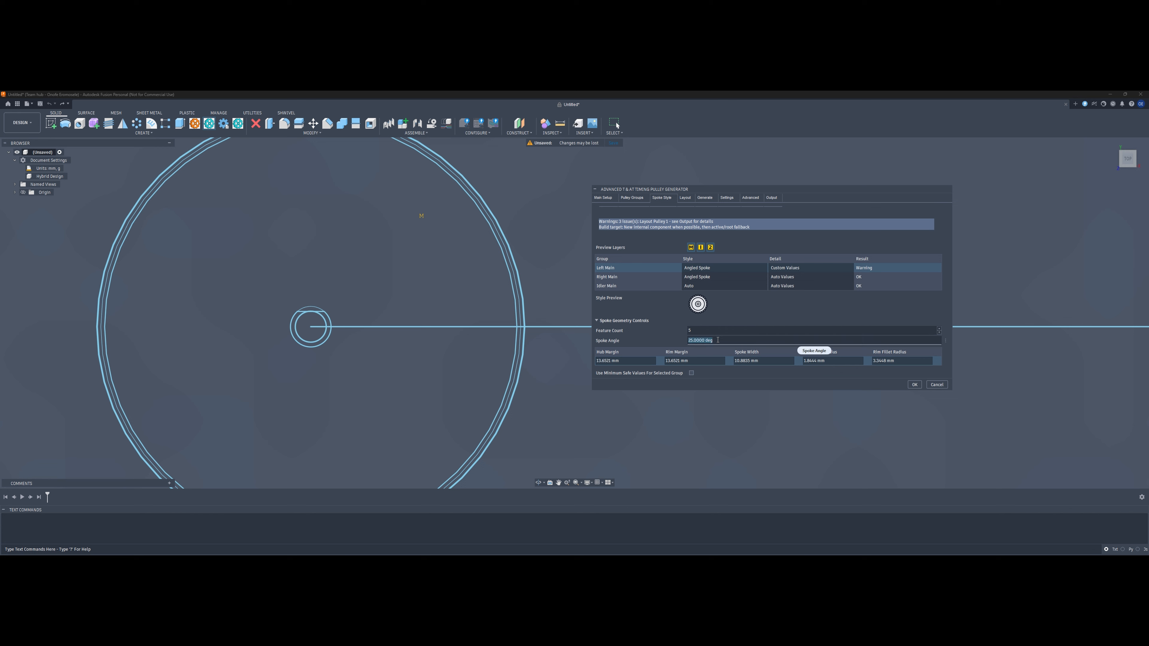
Set the Left Main pulley's feature count to 3 and adjust its spoke angle to 15 degrees.
{"action": "type", "text": "20"}
{"action": "left_click", "coordinate": [705, 329]}
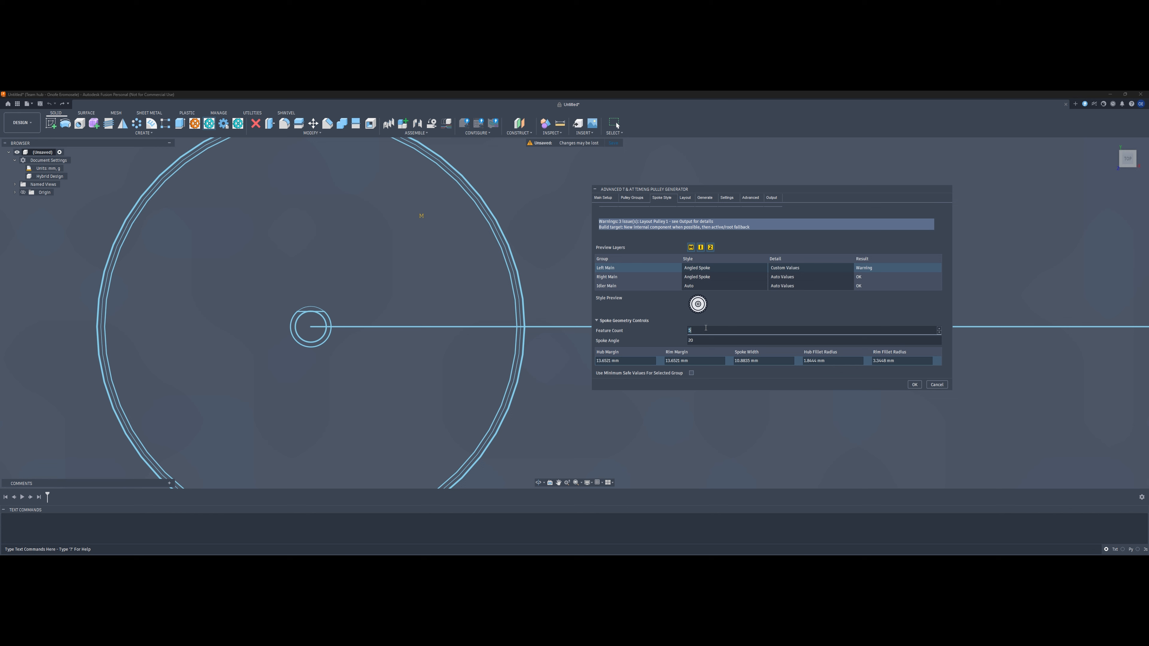
{"action": "key", "text": "BackSpace"}
{"action": "type", "text": "3"}
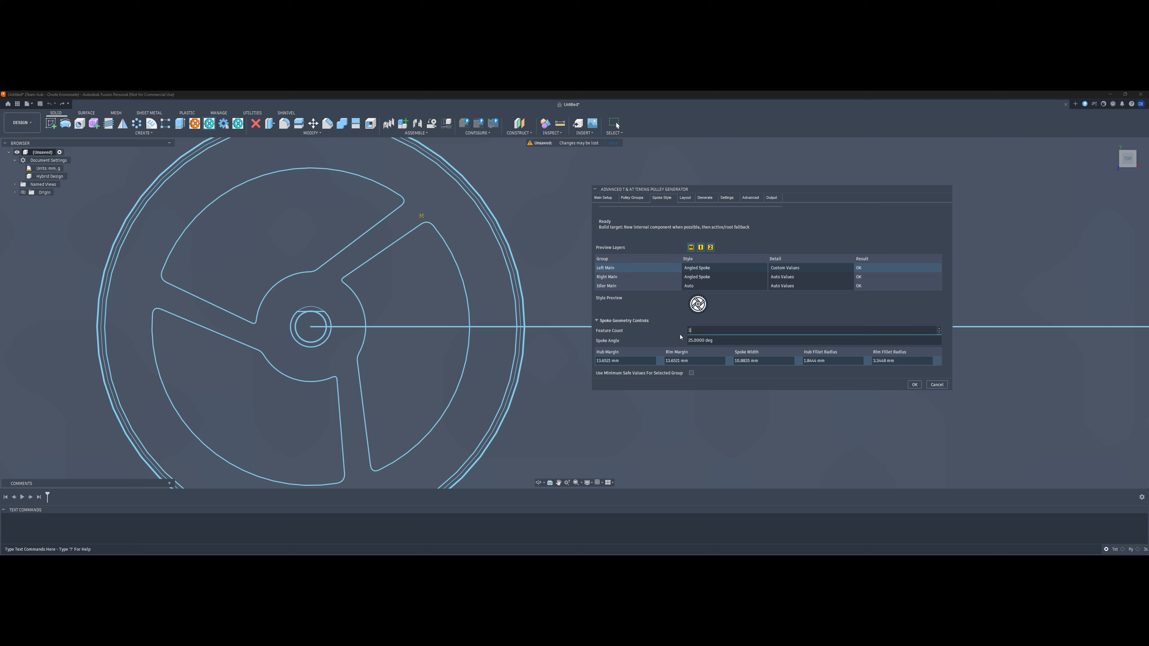
{"action": "double_click", "coordinate": [703, 342]}
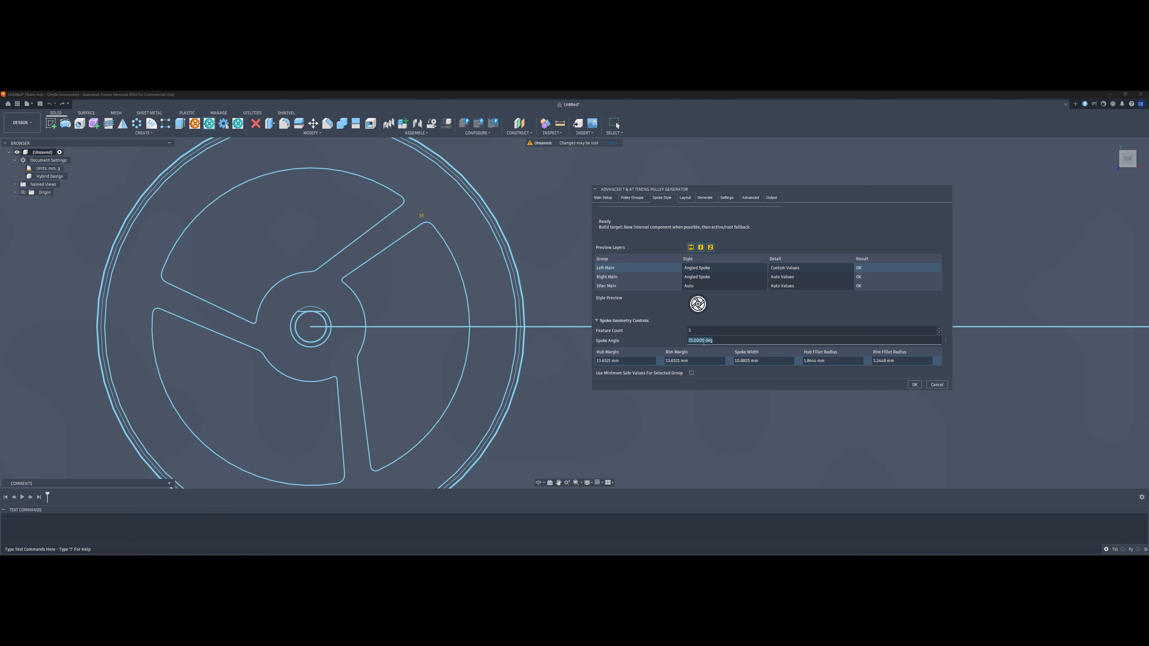
{"action": "type", "text": "30"}
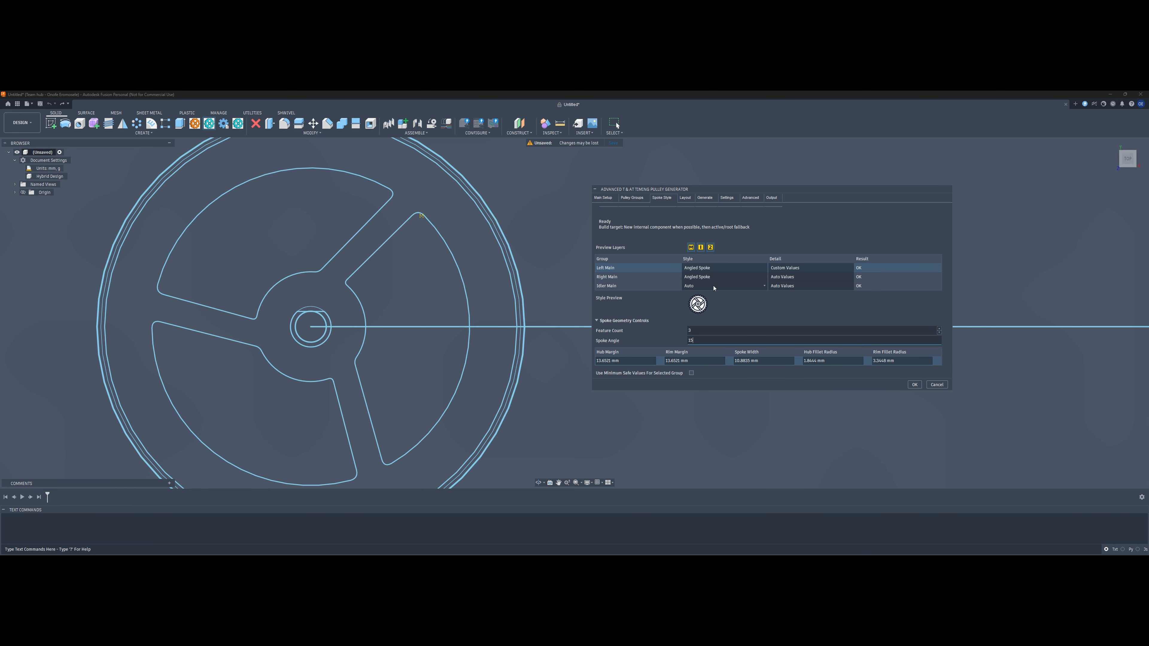
{"action": "key", "text": "Return"}
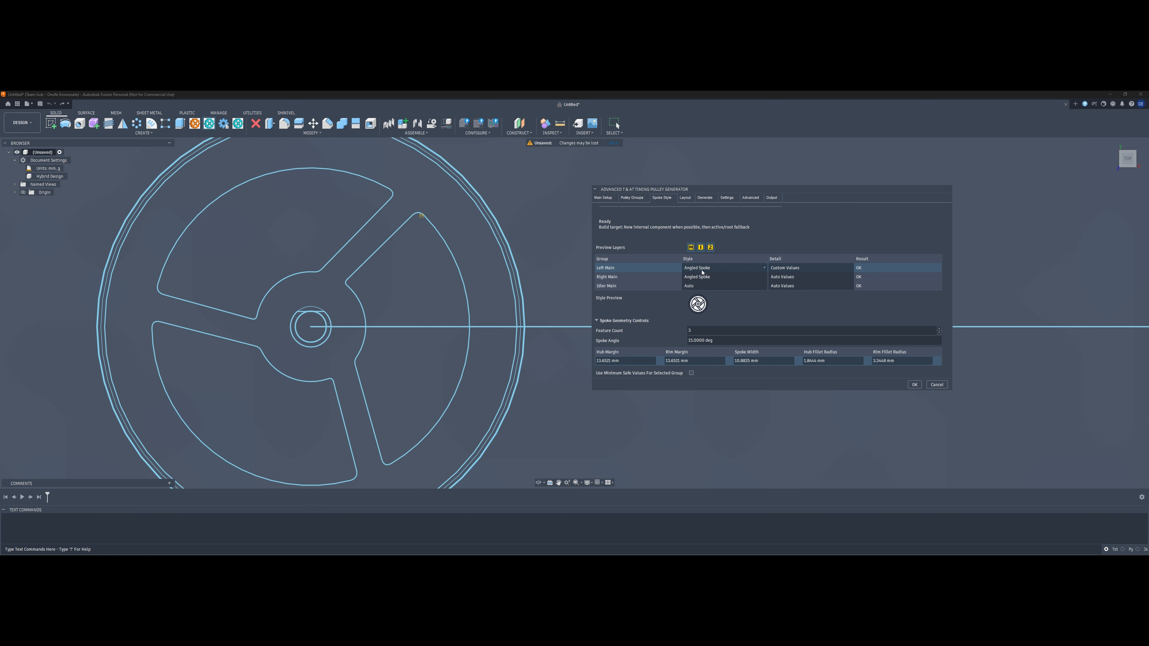
Preview the Tapered style on the Left Main pulley, and try Circular Cut-outs with a feature count of 6.
{"action": "left_click", "coordinate": [702, 268]}
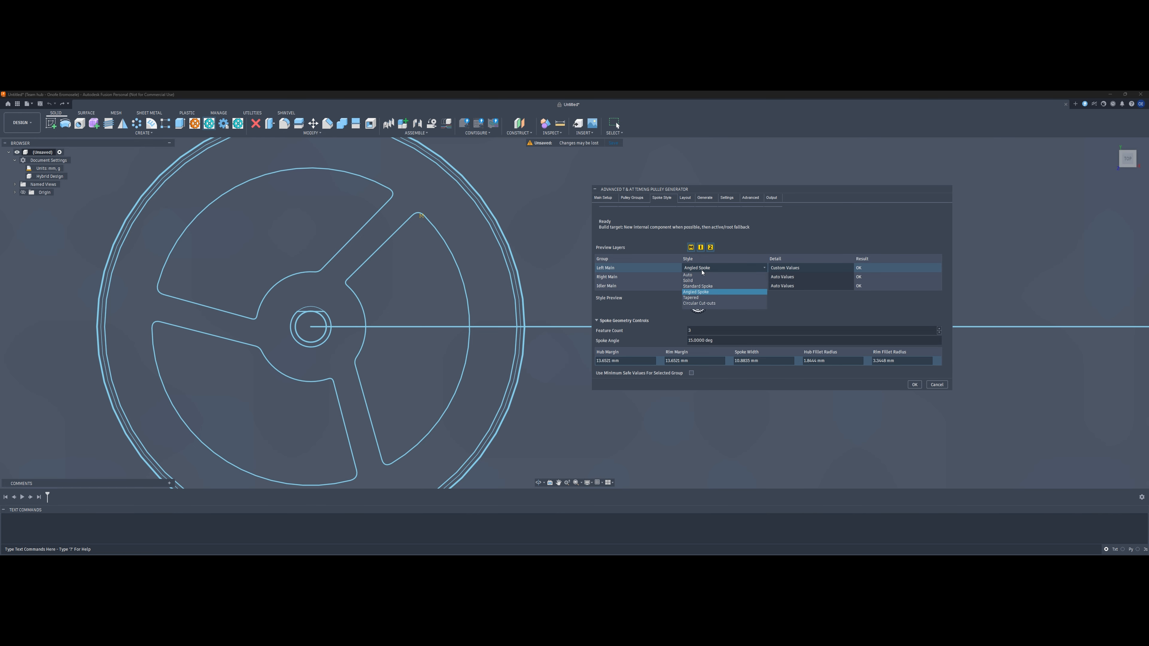
{"action": "left_click", "coordinate": [695, 299]}
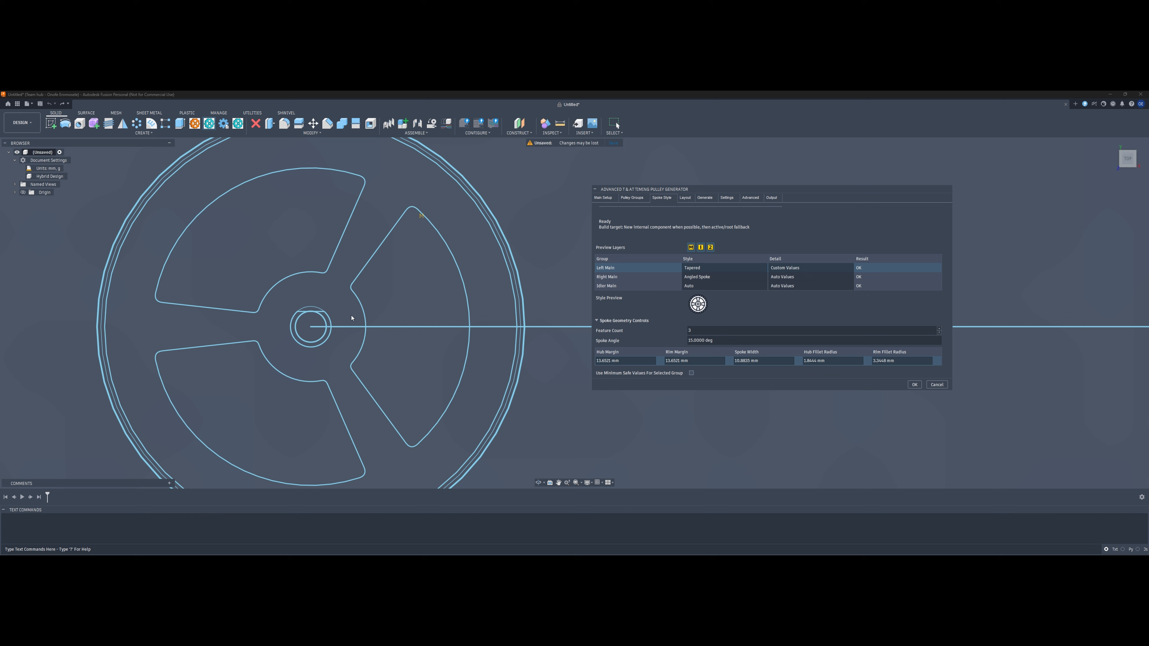
{"action": "left_click", "coordinate": [699, 268]}
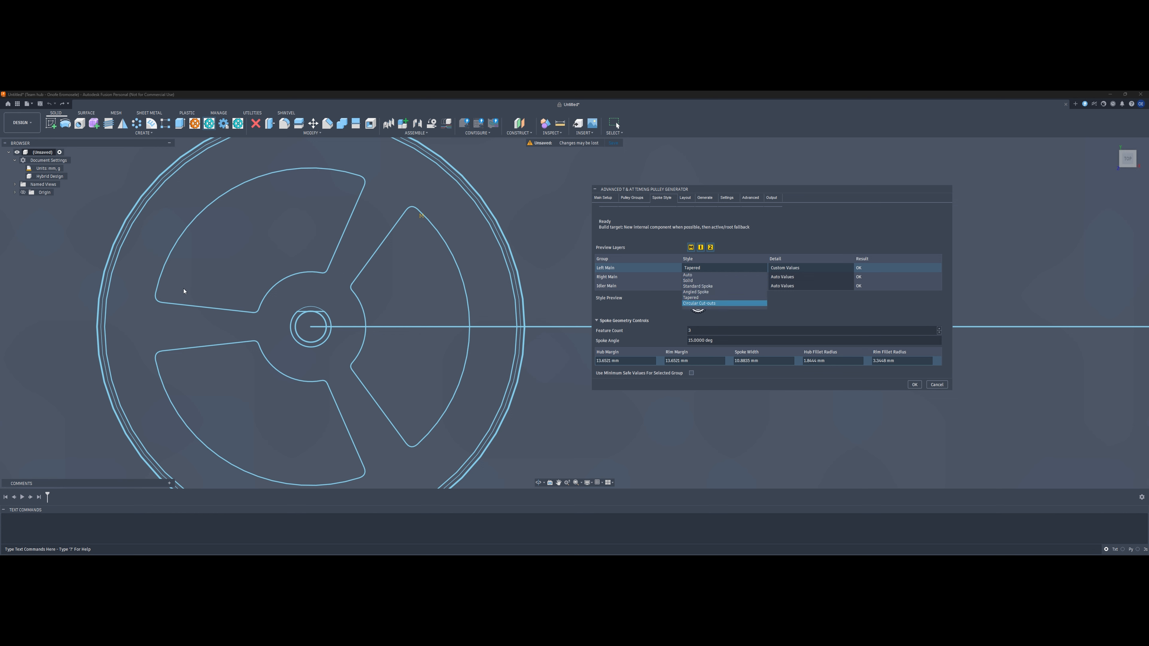
{"action": "double_click", "coordinate": [693, 331]}
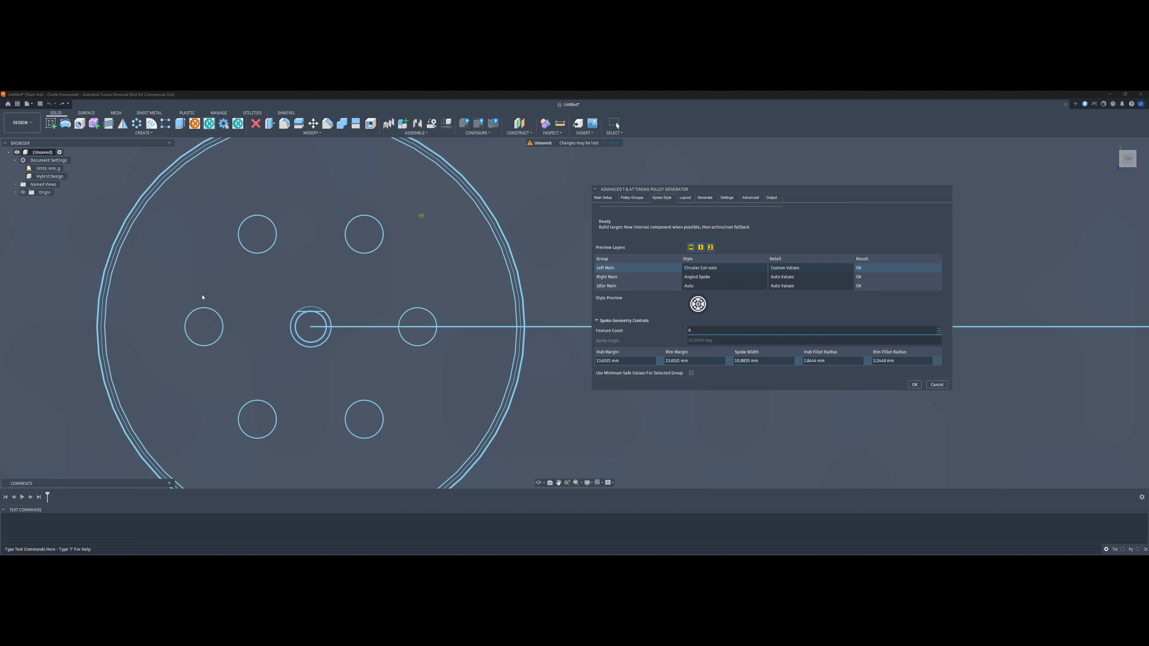
{"action": "left_click_drag", "start_coordinate": [1133, 164], "coordinate": [1137, 155]}
{"action": "left_click", "coordinate": [1128, 155]}
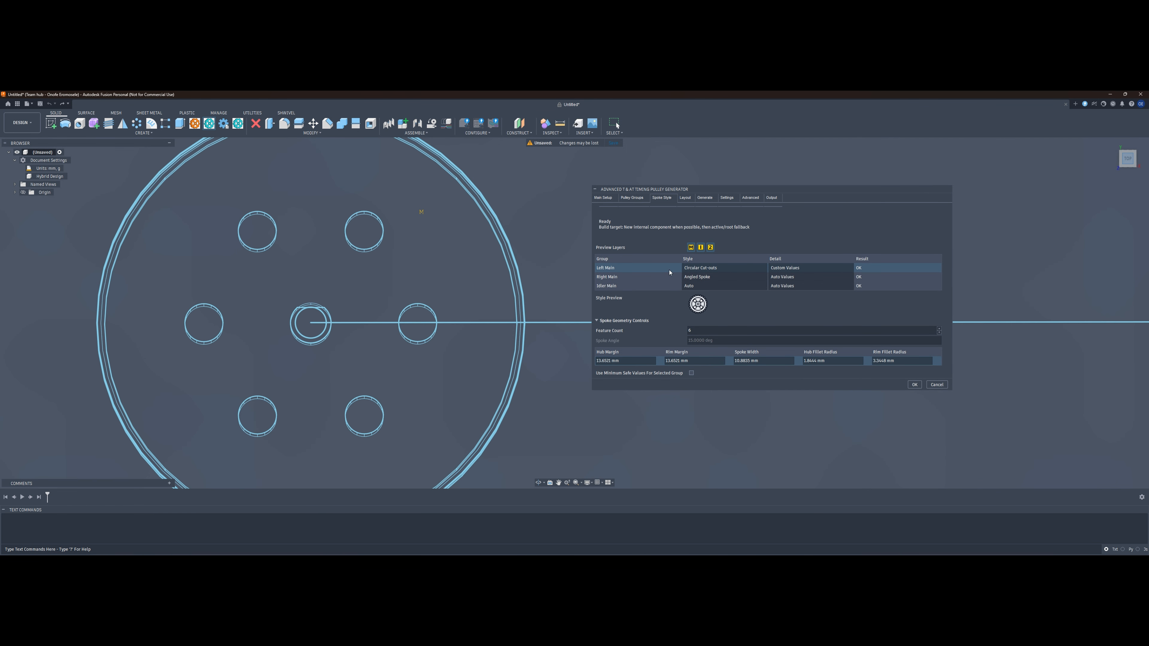
Change the Left Main pulley to the Standard Spoke style and set its hub margin to 13 mm.
{"action": "left_click", "coordinate": [601, 266]}
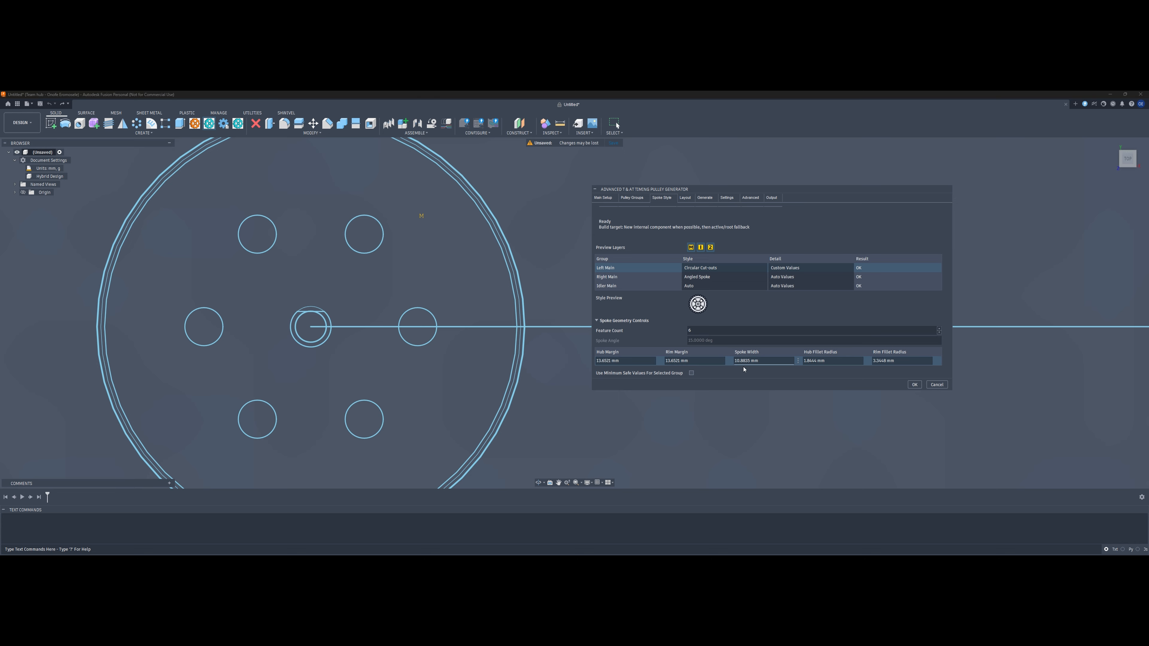
{"action": "left_click", "coordinate": [630, 361]}
{"action": "type", "text": "13"}
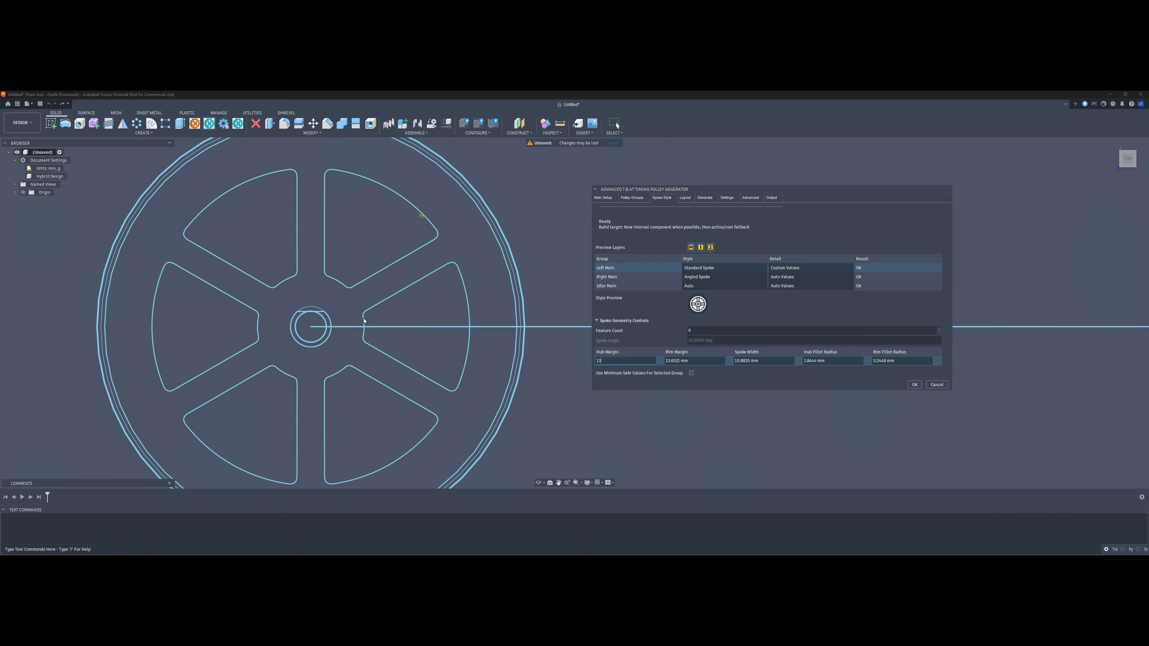
{"action": "double_click", "coordinate": [605, 361]}
{"action": "double_click", "coordinate": [606, 361]}
{"action": "type", "text": "10"}
Set the Left Main pulley's rim margin to 12 mm and its spoke width to 15 mm.
{"action": "triple_click", "coordinate": [682, 361]}
{"action": "type", "text": "12"}
{"action": "triple_click", "coordinate": [682, 361]}
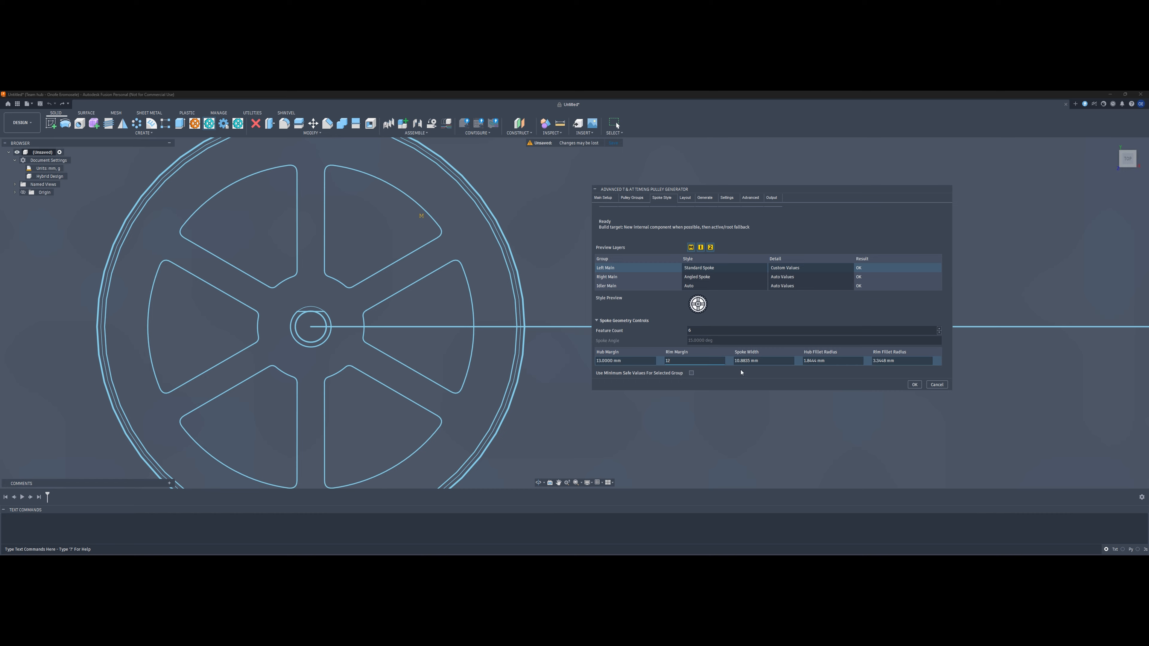
{"action": "key", "text": "Tab"}
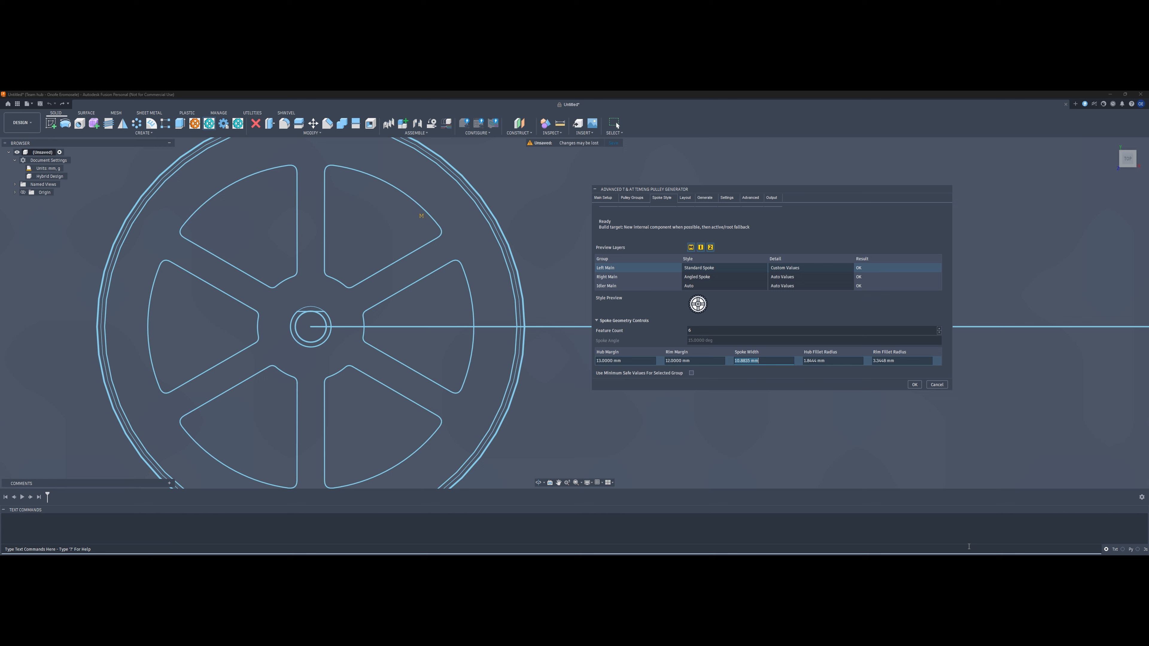
{"action": "type", "text": "15"}
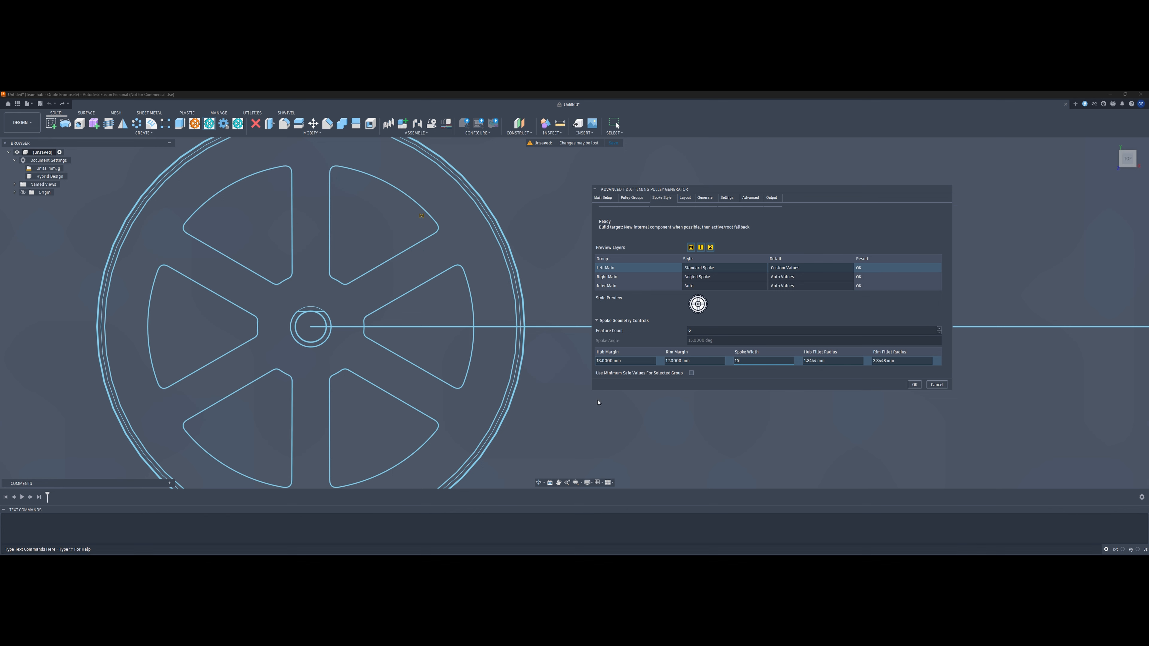
{"action": "key", "text": "Tab"}
Try a new hub fillet radius and a 5 mm rim fillet radius, and return the Left Main pulley to Auto Values.
{"action": "triple_click", "coordinate": [830, 359]}
{"action": "type", "text": "2"}
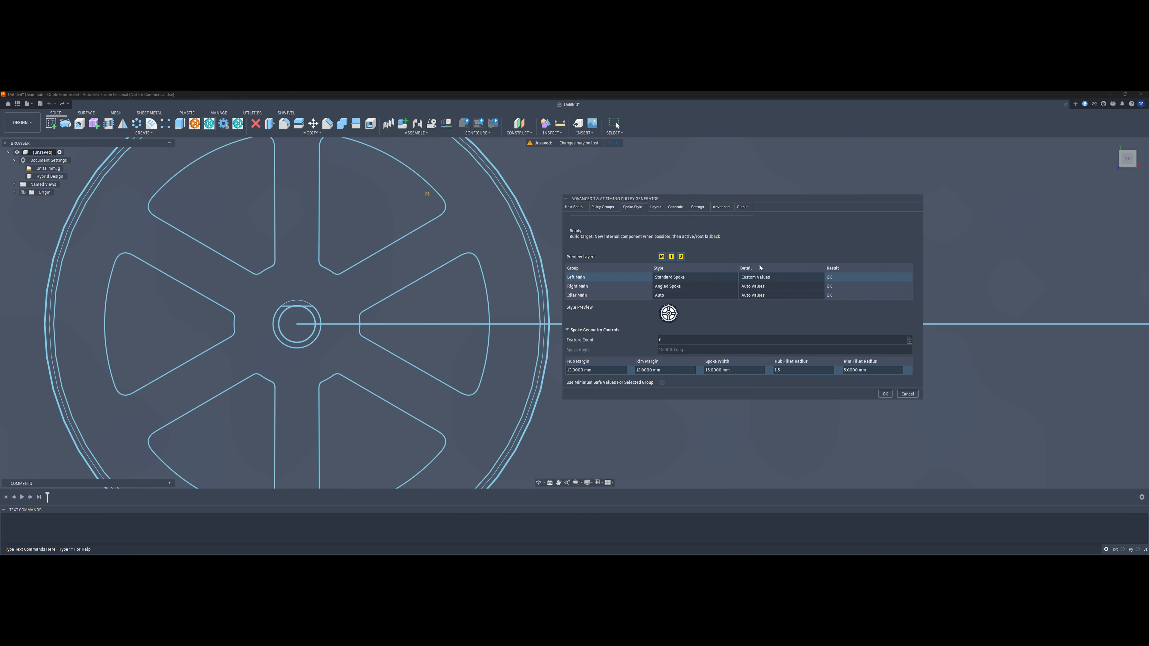
{"action": "left_click", "coordinate": [758, 278]}
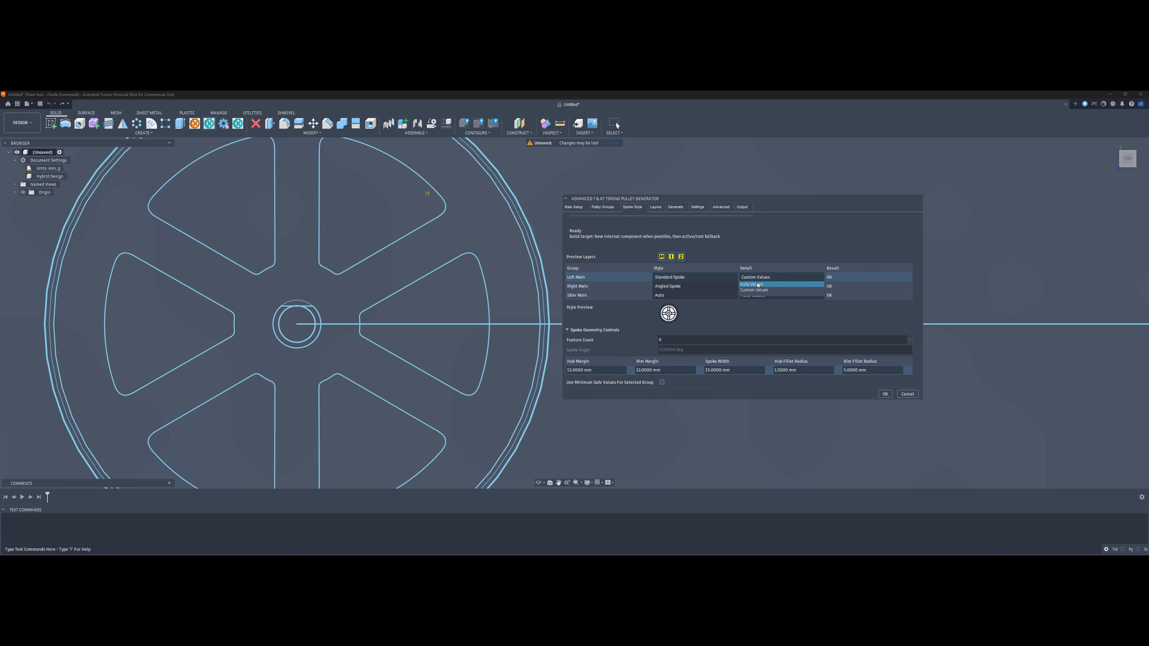
{"action": "left_click", "coordinate": [758, 285]}
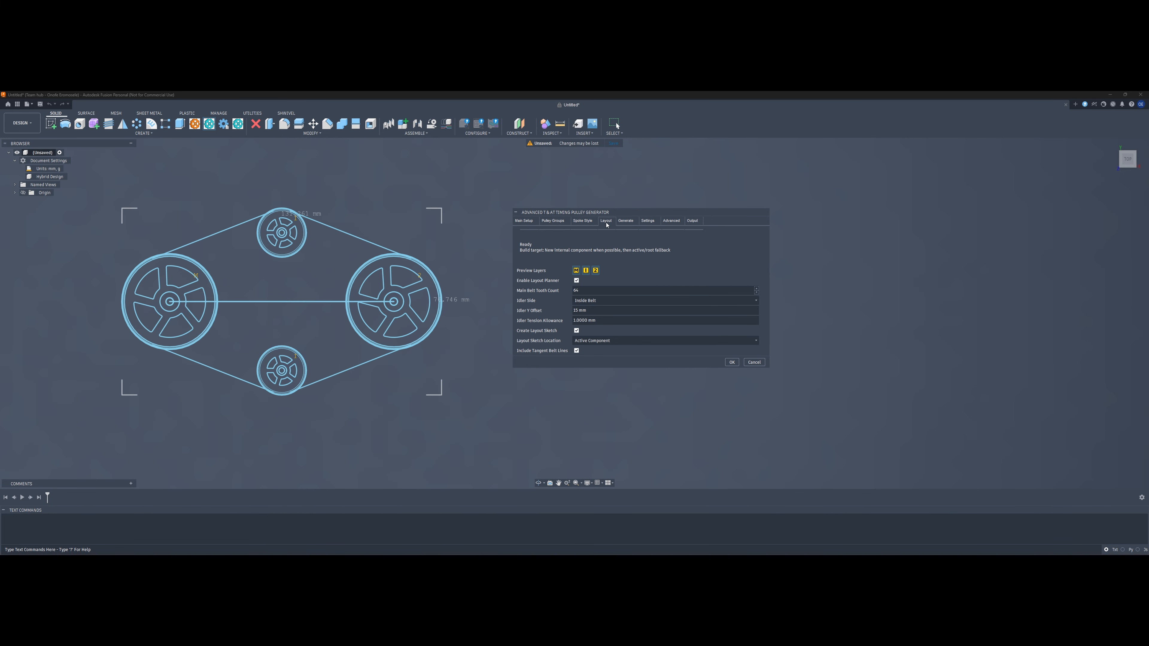
Try shorter and longer main belts in the layout settings, and set the main belt tooth count to 60.
{"action": "left_click", "coordinate": [608, 288]}
{"action": "scroll", "coordinate": [249, 268], "scroll_direction": "down", "scroll_amount": 1}
{"action": "scroll", "coordinate": [250, 269], "scroll_direction": "up", "scroll_amount": 1}
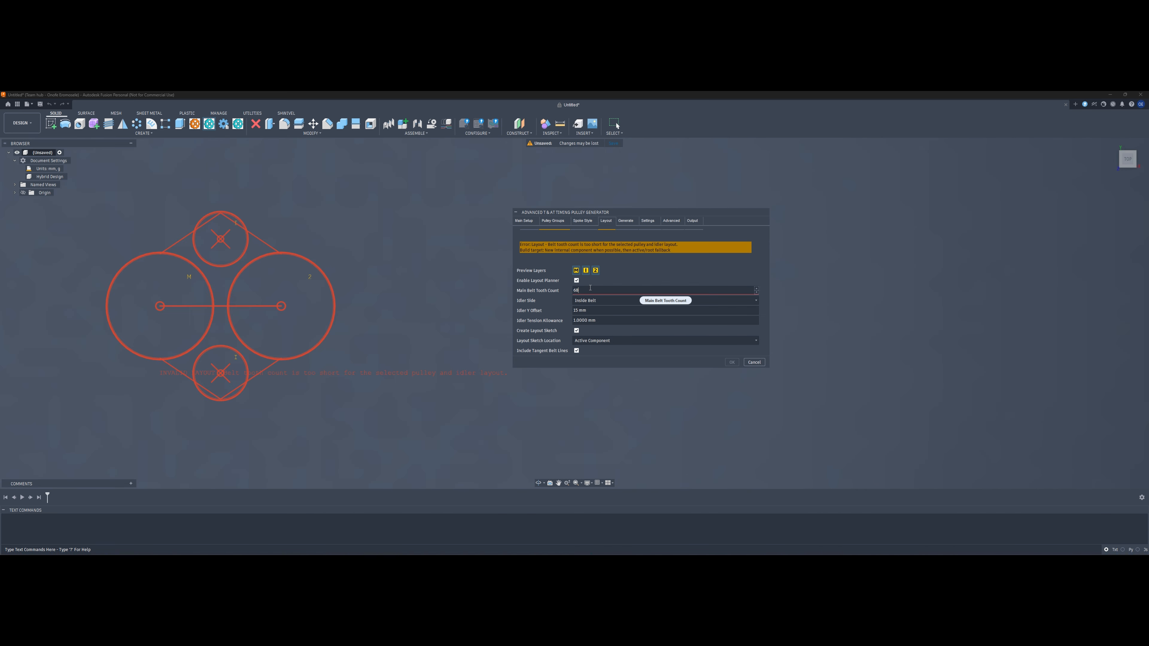
{"action": "type", "text": "8"}
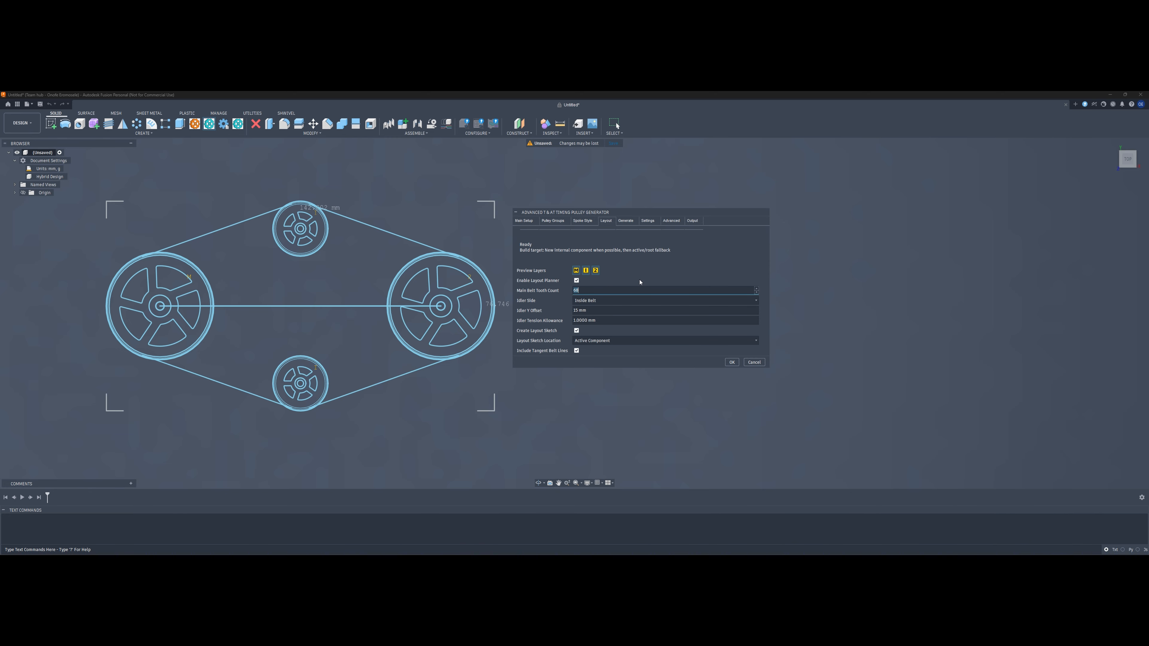
{"action": "type", "text": "60"}
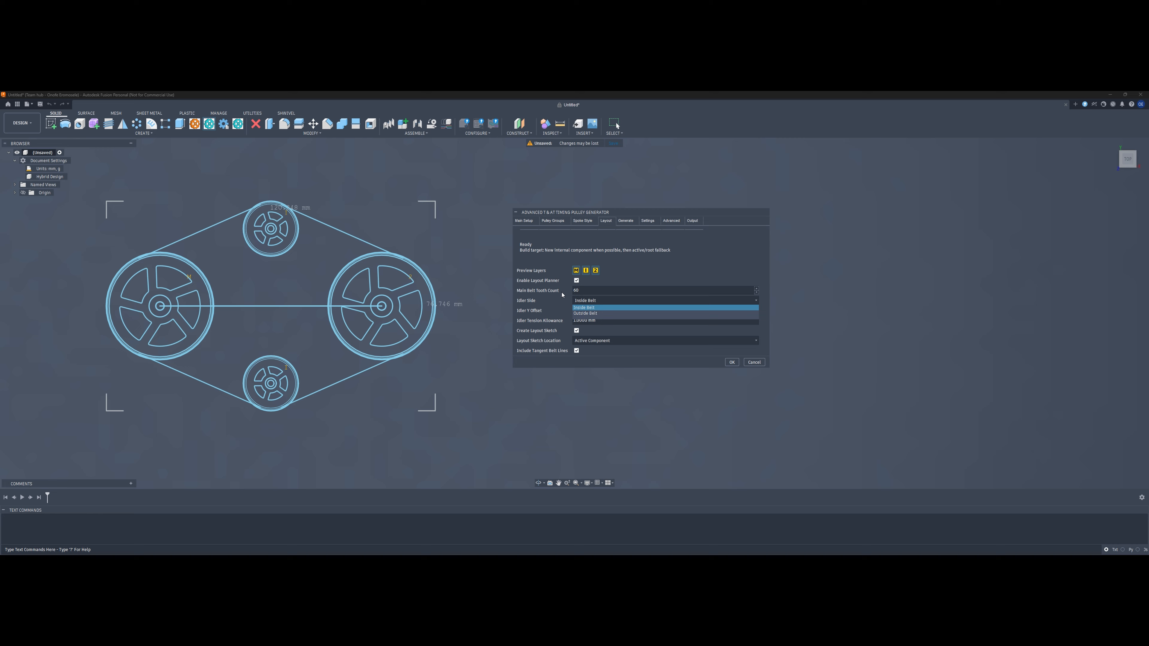
Try the idlers on the Outside Belt side with an idler Y offset of 10 mm and of 12 mm.
{"action": "left_click", "coordinate": [596, 300]}
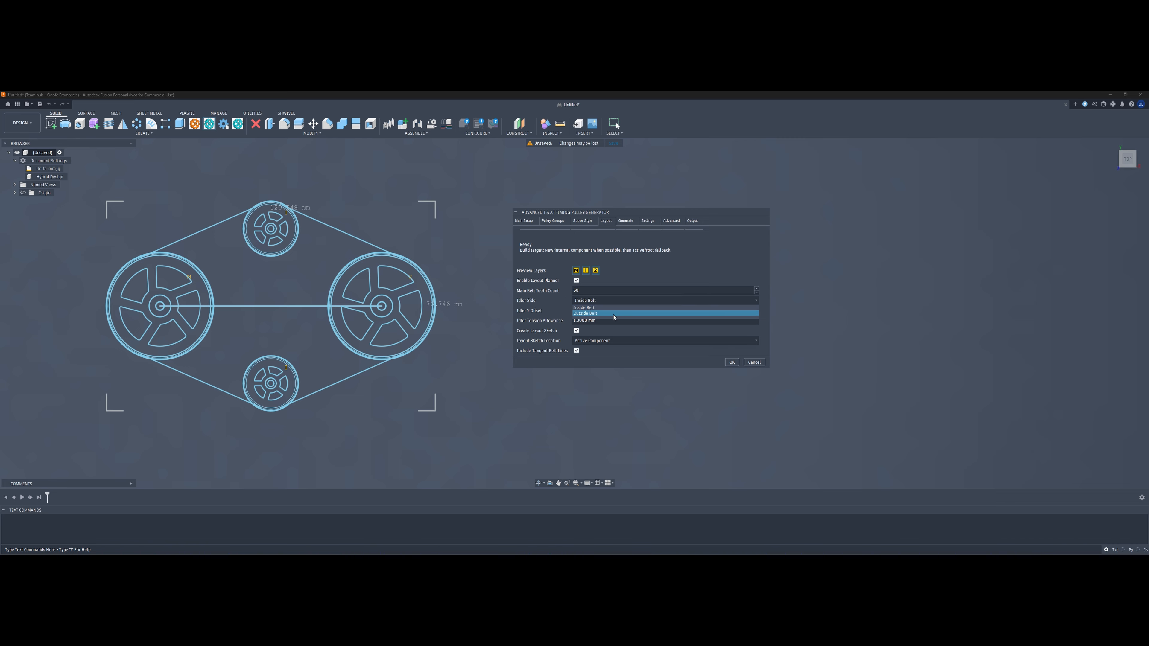
{"action": "left_click", "coordinate": [586, 313]}
{"action": "left_click", "coordinate": [614, 301]}
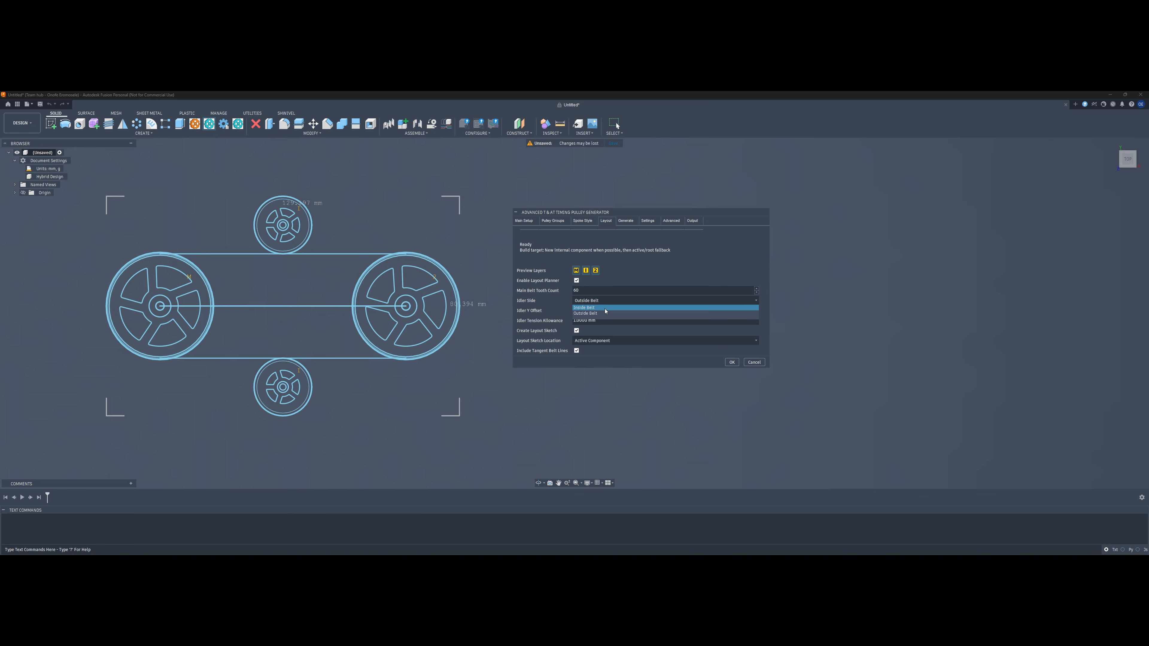
{"action": "left_click", "coordinate": [584, 307]}
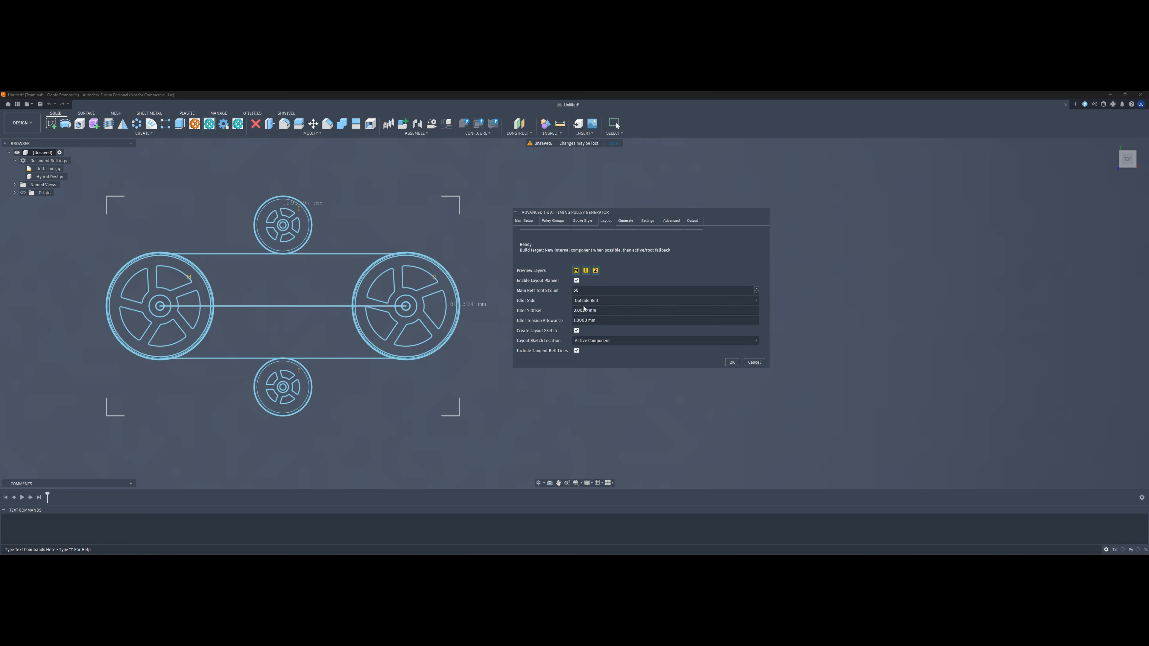
{"action": "left_click", "coordinate": [584, 309]}
{"action": "type", "text": "10"}
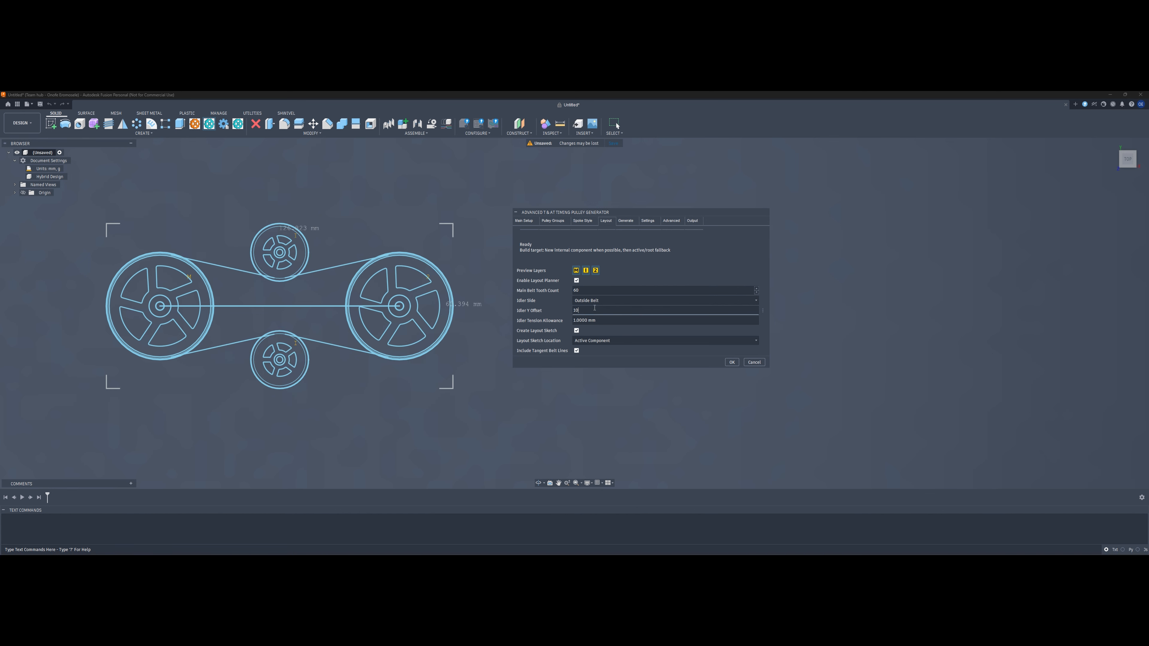
{"action": "key", "text": "BackSpace"}
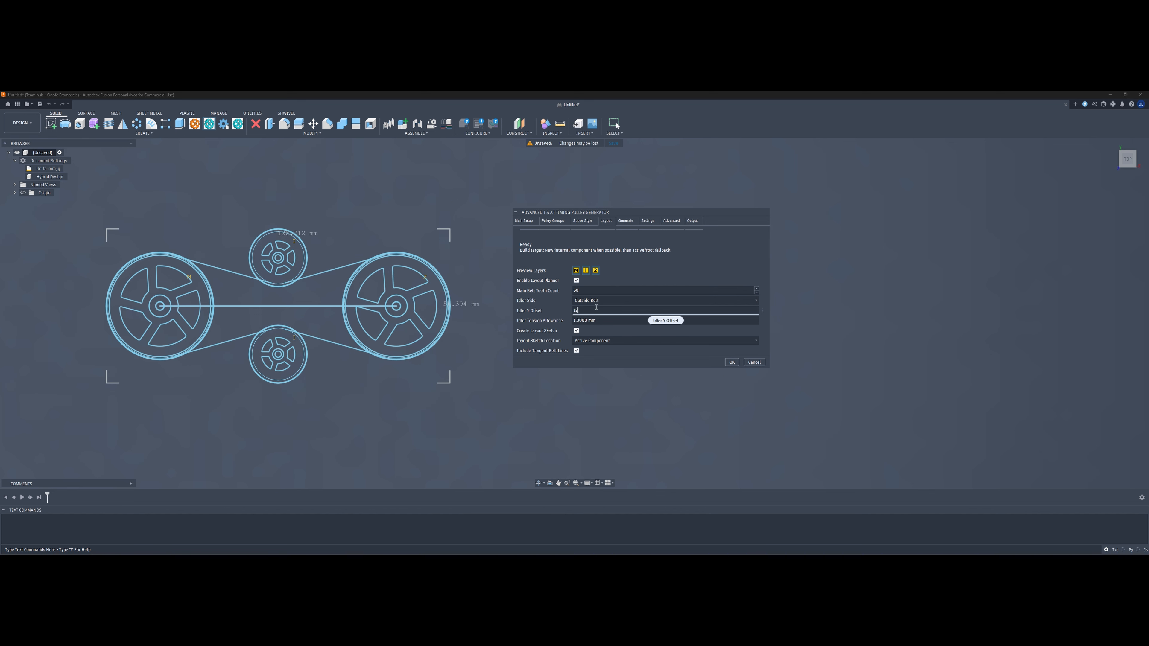
Set the idler side to Inside Belt, the idler Y offset to 15 mm and the idler tension allowance to 0.
{"action": "left_click", "coordinate": [592, 300]}
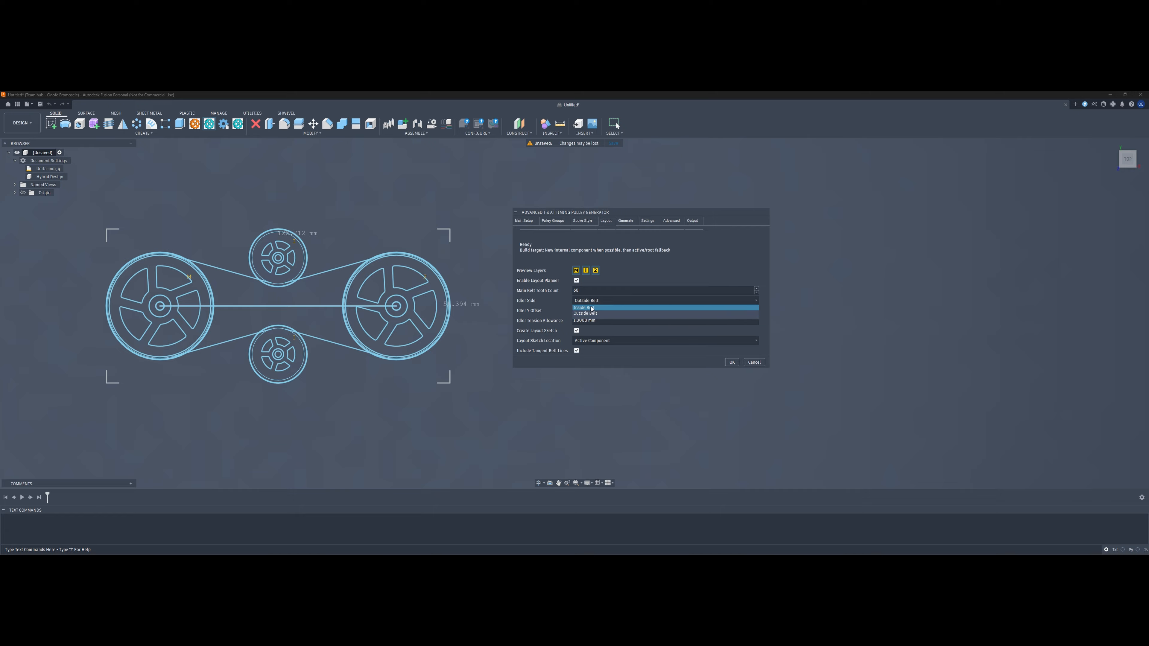
{"action": "left_click", "coordinate": [591, 308]}
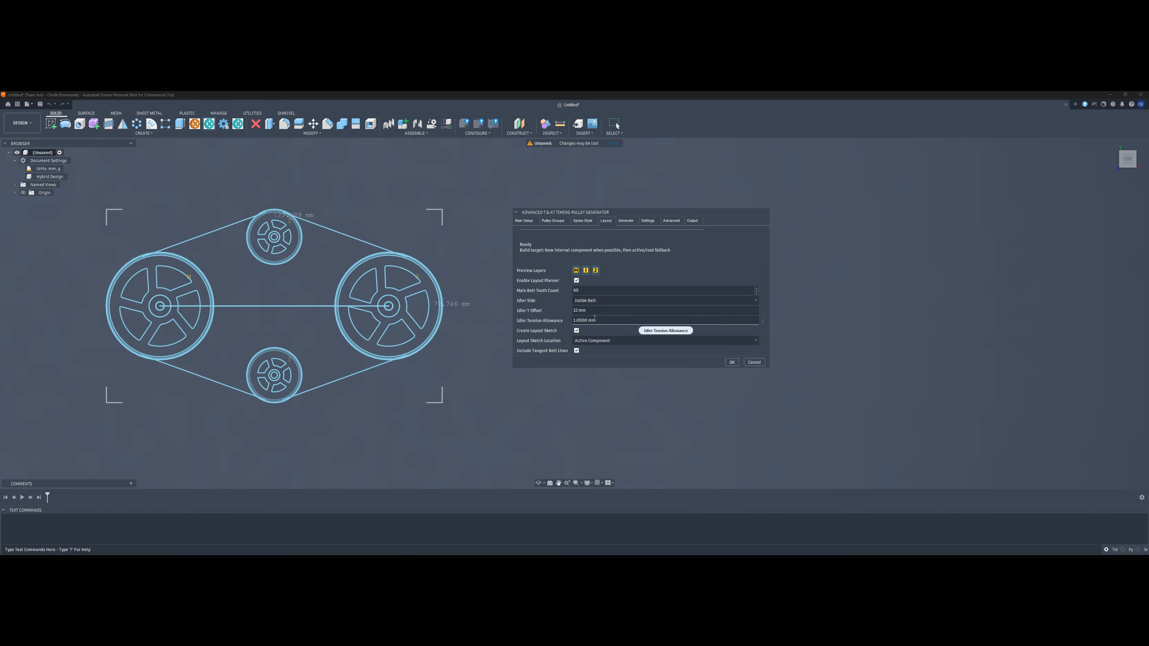
{"action": "left_click", "coordinate": [596, 313]}
{"action": "type", "text": "15"}
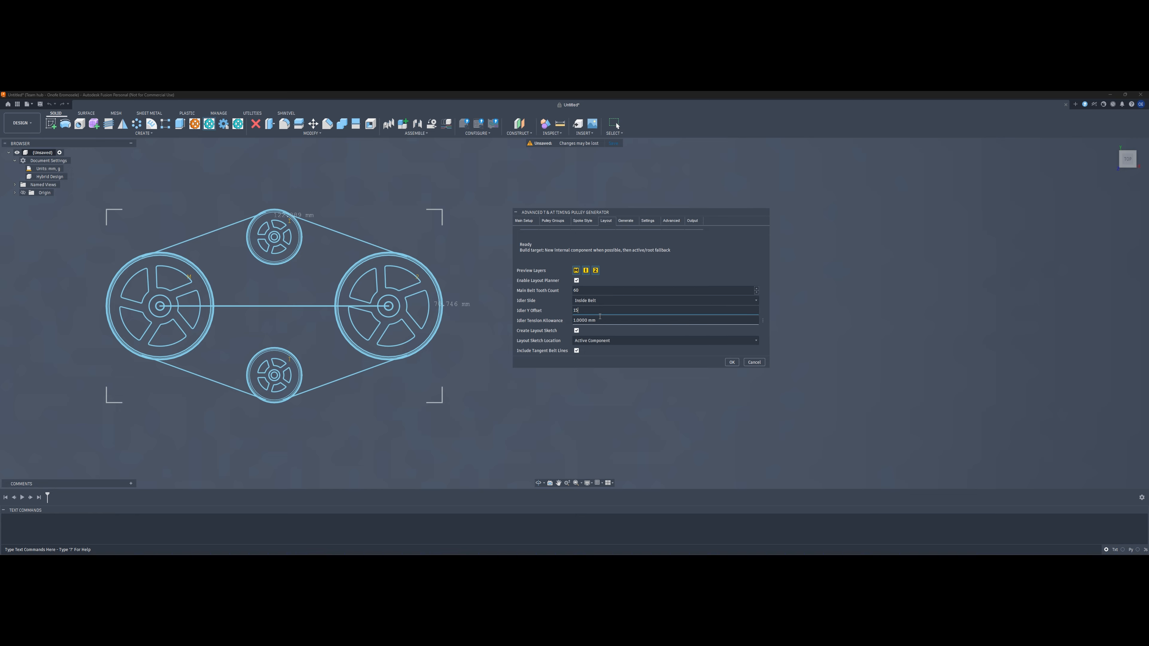
{"action": "key", "text": "Tab"}
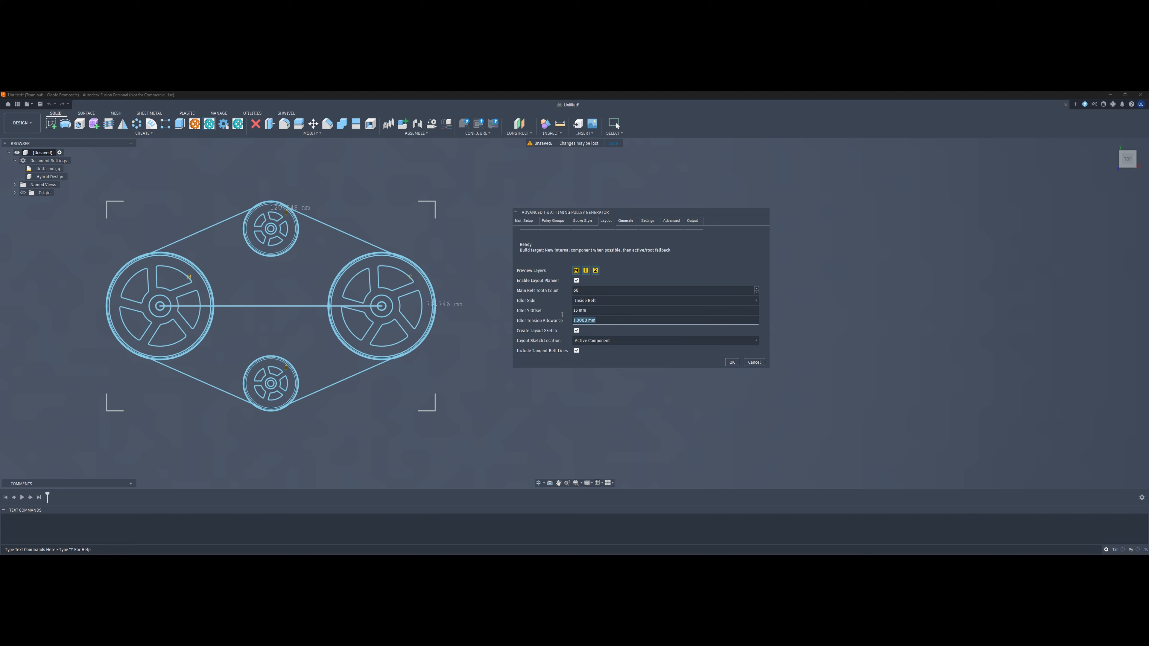
{"action": "type", "text": "0"}
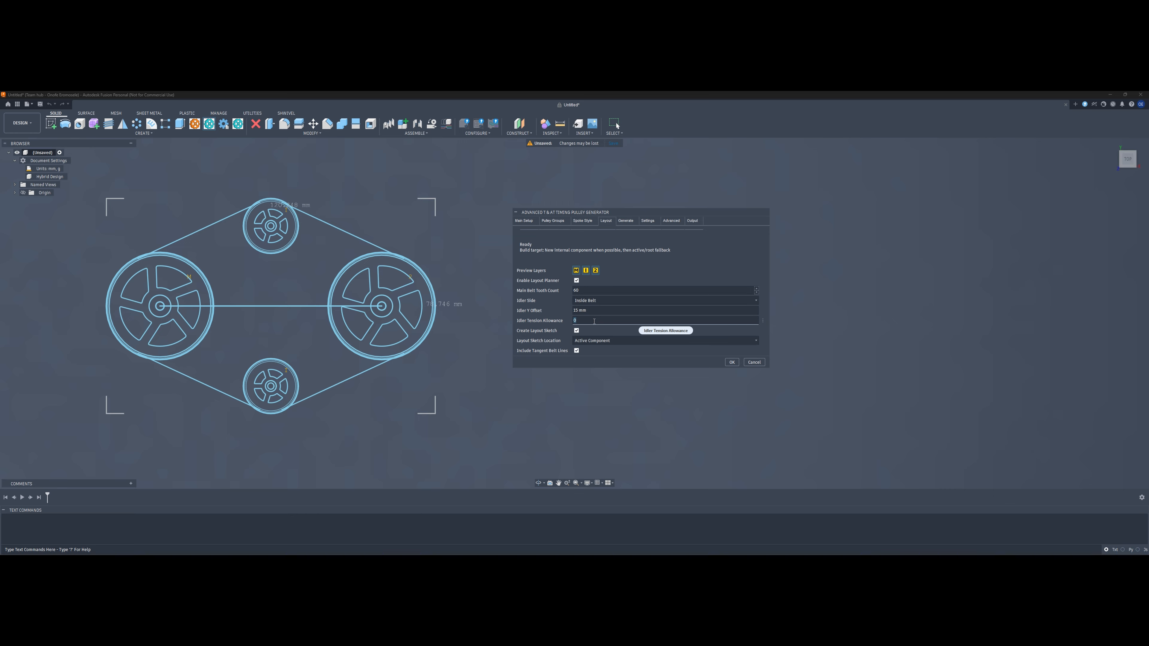
Set the idler tension allowance to 1 and open the pulley generation settings.
{"action": "key", "text": "BackSpace"}
{"action": "type", "text": "1"}
{"action": "left_click", "coordinate": [623, 222]}
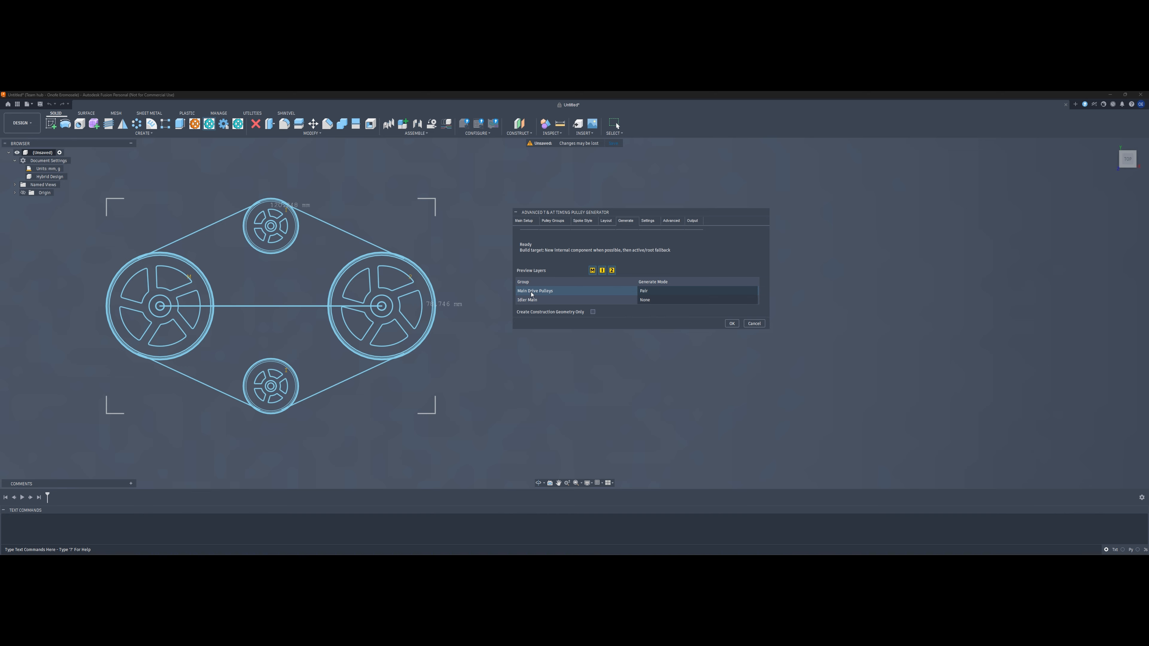
Try the Pair and One Representative generate modes for the main drive pulleys and the main idlers.
{"action": "left_click", "coordinate": [647, 300]}
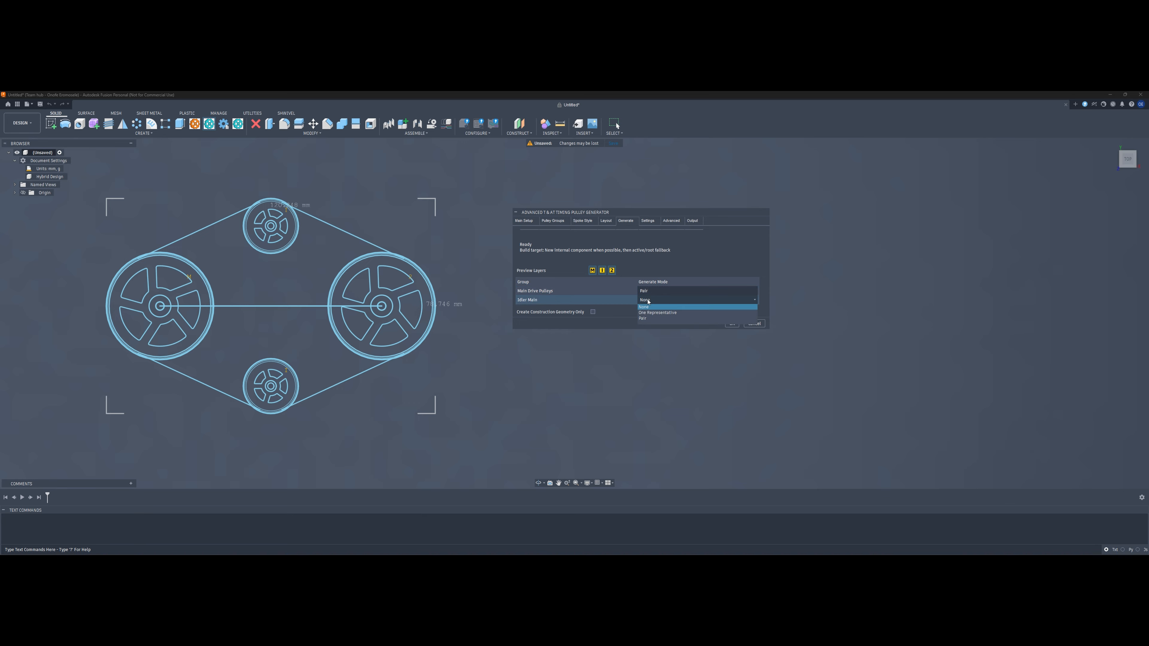
{"action": "left_click", "coordinate": [648, 317]}
{"action": "left_click", "coordinate": [651, 292]}
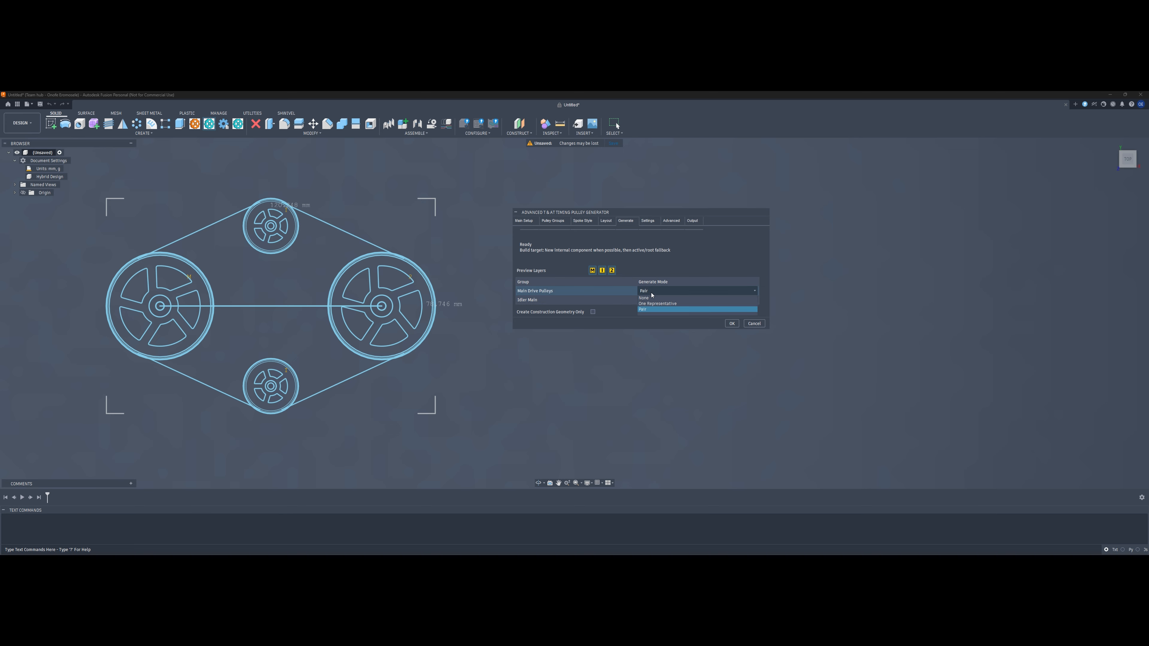
{"action": "left_click", "coordinate": [646, 309]}
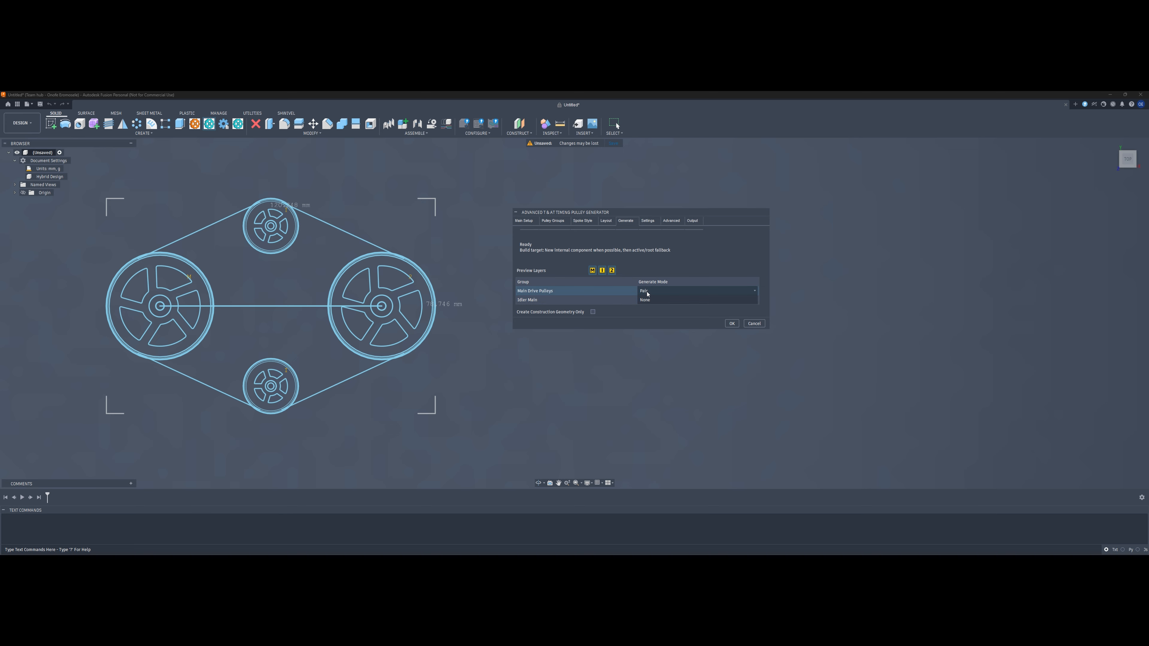
{"action": "left_click", "coordinate": [647, 293]}
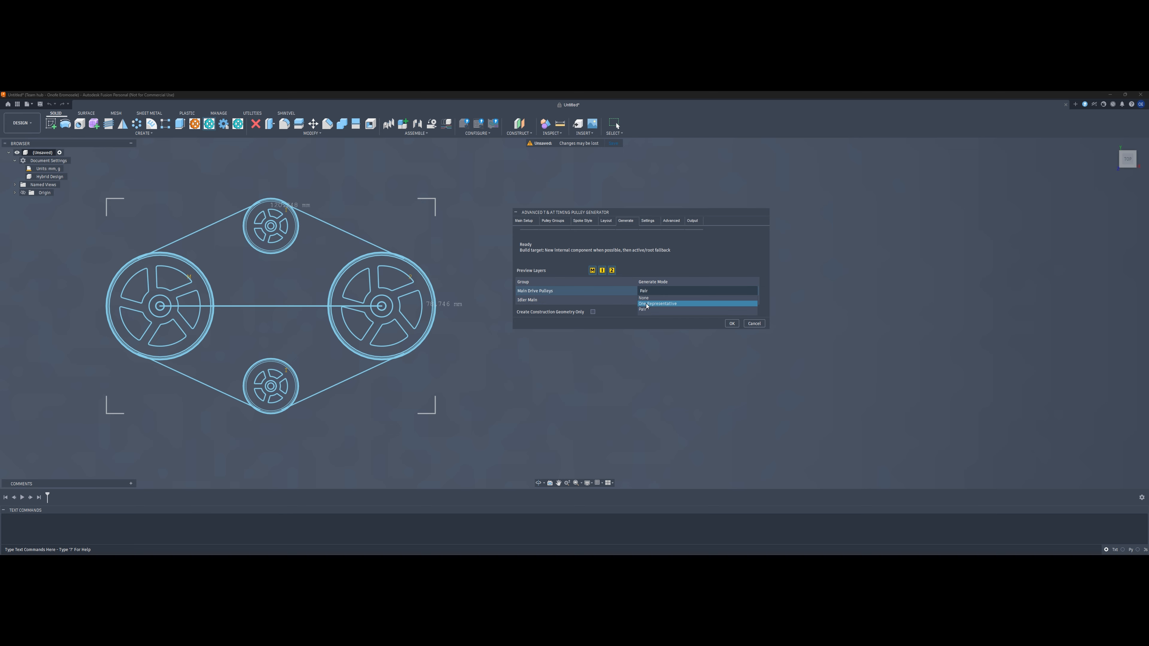
{"action": "left_click", "coordinate": [647, 305]}
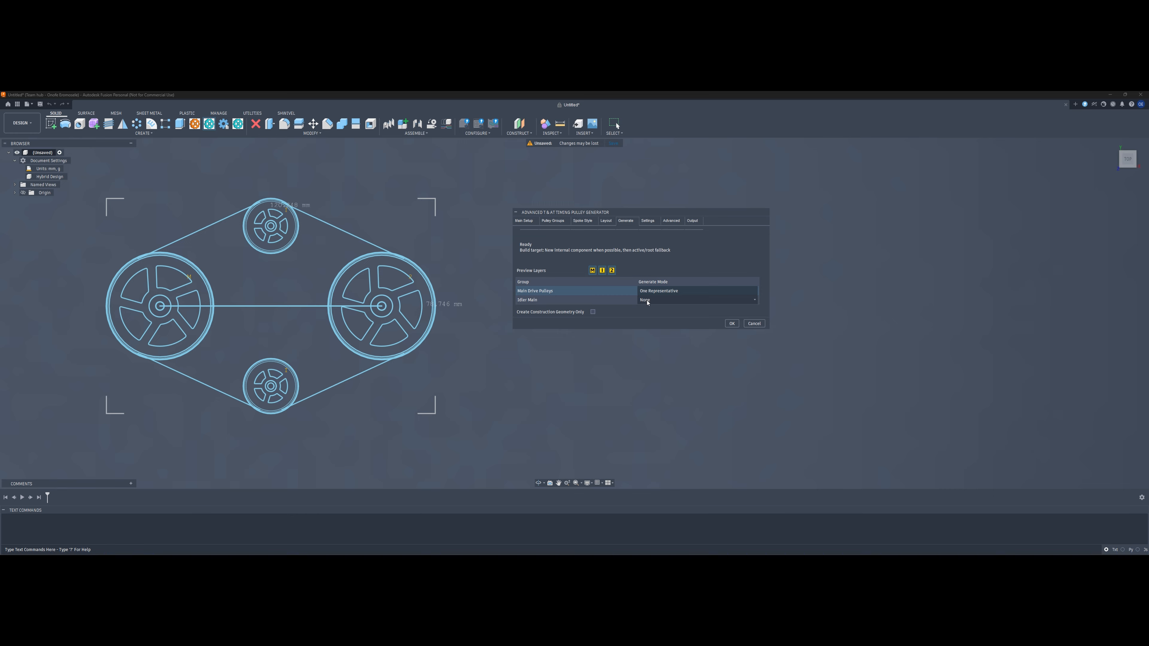
{"action": "left_click", "coordinate": [647, 301]}
{"action": "left_click", "coordinate": [649, 313]}
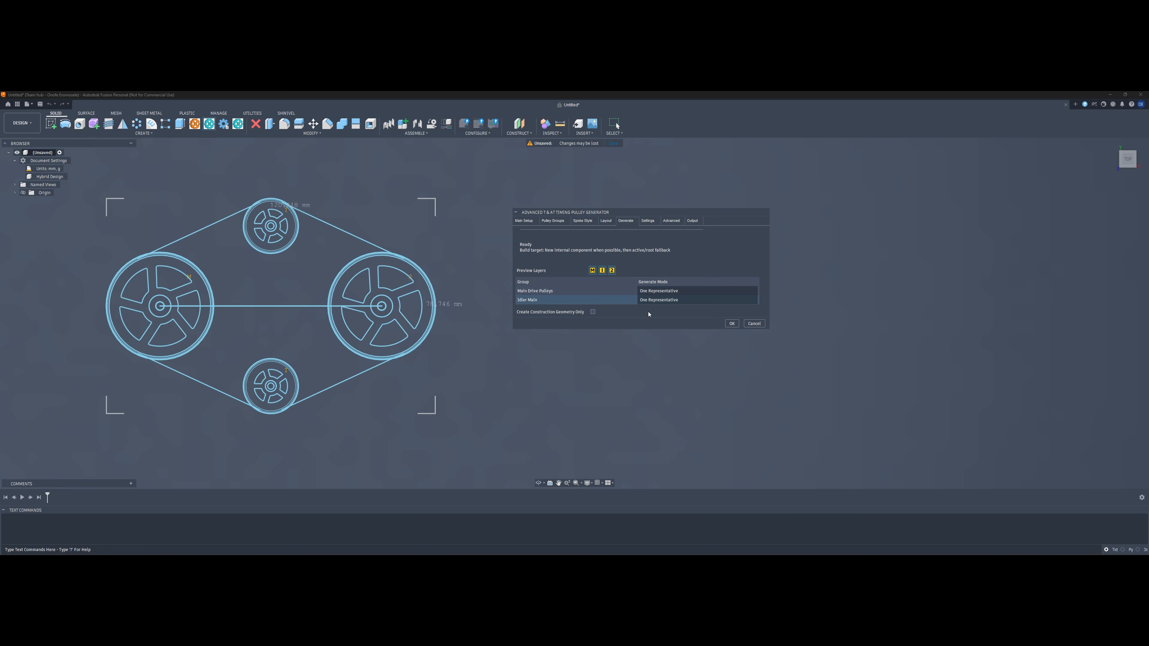
Set the generate mode of the idlers and main drive pulleys to Pair, and enable Create Construction Geometry Only.
{"action": "left_click", "coordinate": [649, 301]}
{"action": "left_click", "coordinate": [648, 303]}
{"action": "left_click", "coordinate": [649, 301]}
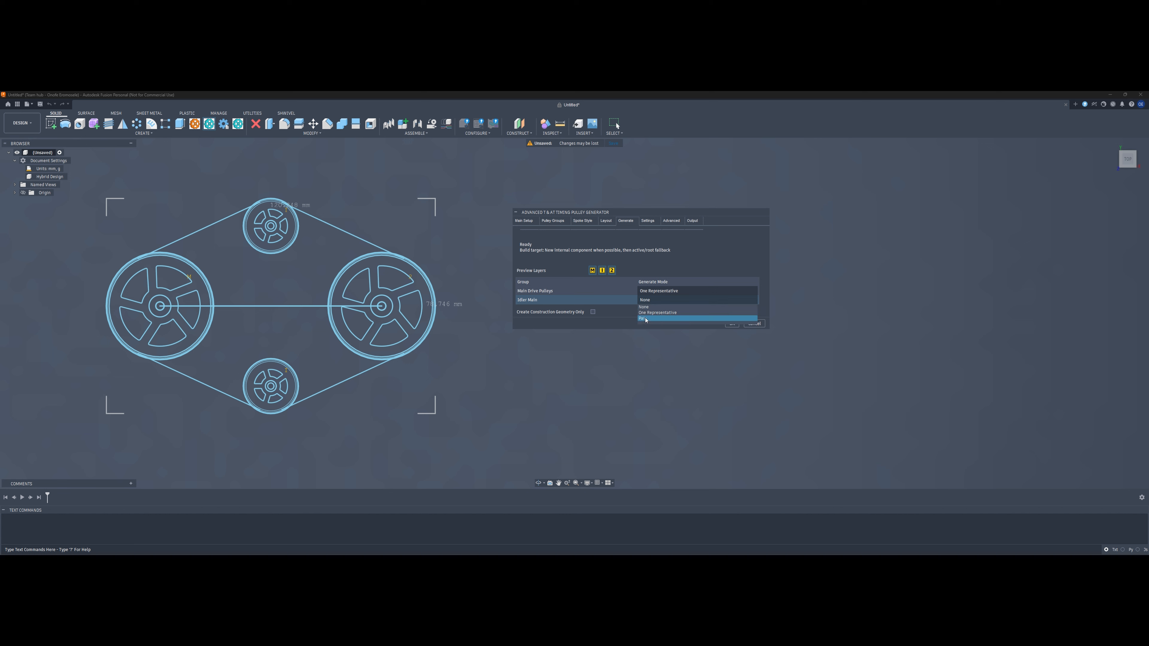
{"action": "left_click", "coordinate": [645, 319]}
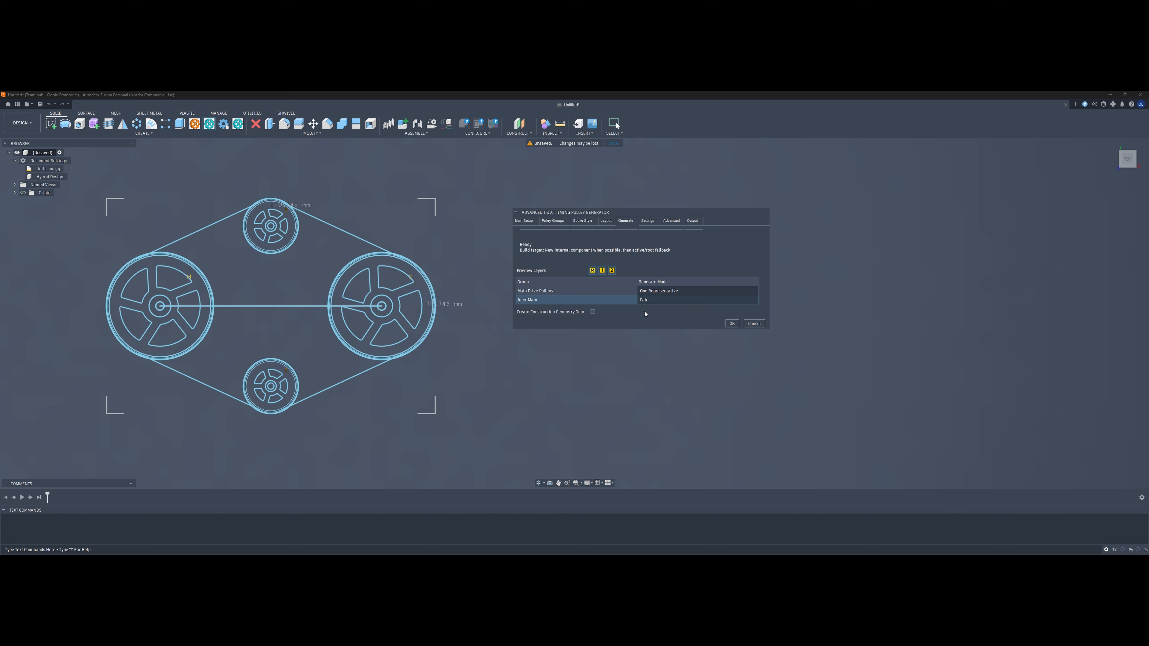
{"action": "left_click", "coordinate": [648, 292]}
{"action": "left_click", "coordinate": [653, 310]}
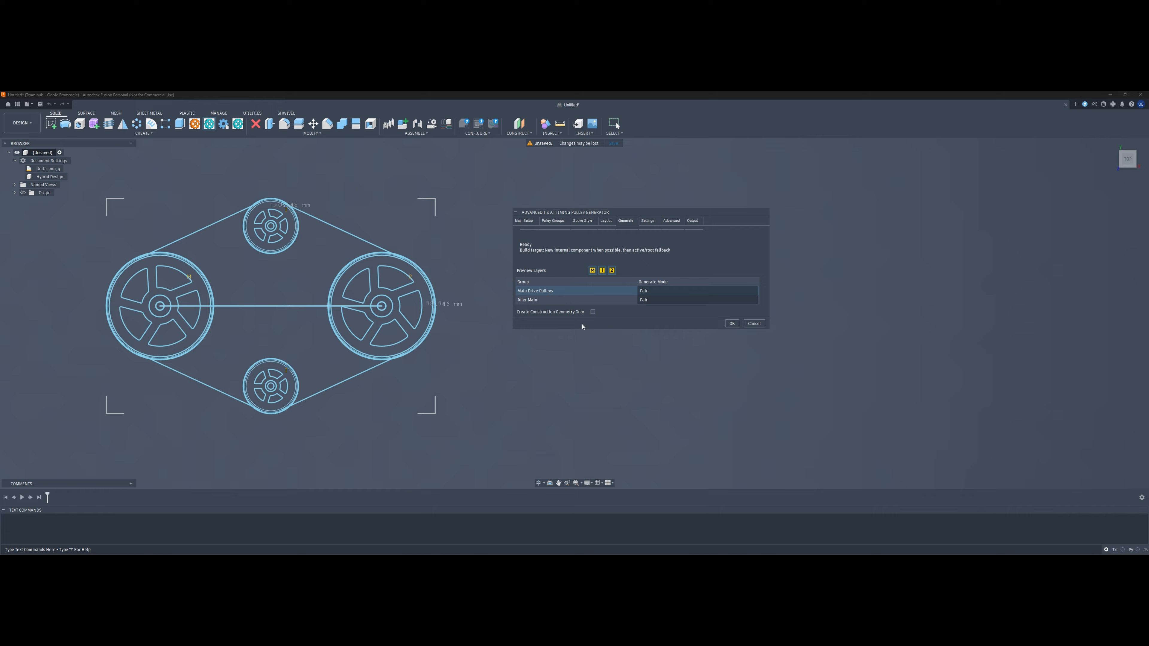
{"action": "left_click", "coordinate": [592, 312]}
Show the shared defaults and try the 3D Geometry, 3D Wireframe and 2D Only preview modes on the layout.
{"action": "left_click", "coordinate": [648, 222]}
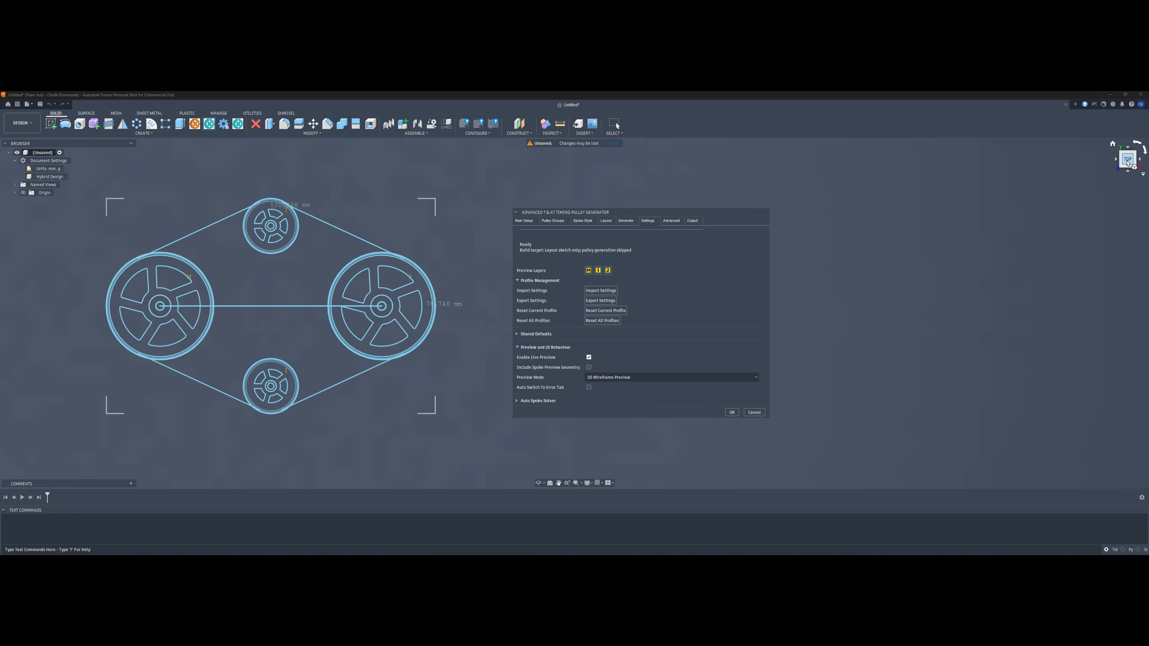
{"action": "left_click", "coordinate": [518, 333]}
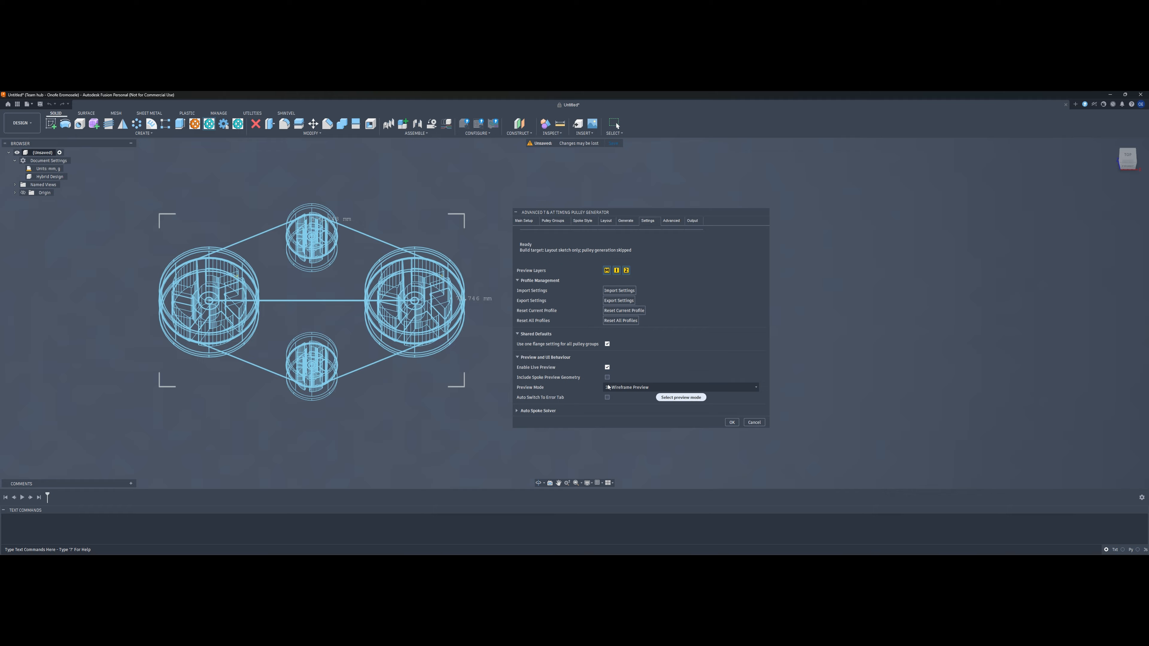
{"action": "left_click", "coordinate": [619, 388]}
{"action": "left_click", "coordinate": [620, 394]}
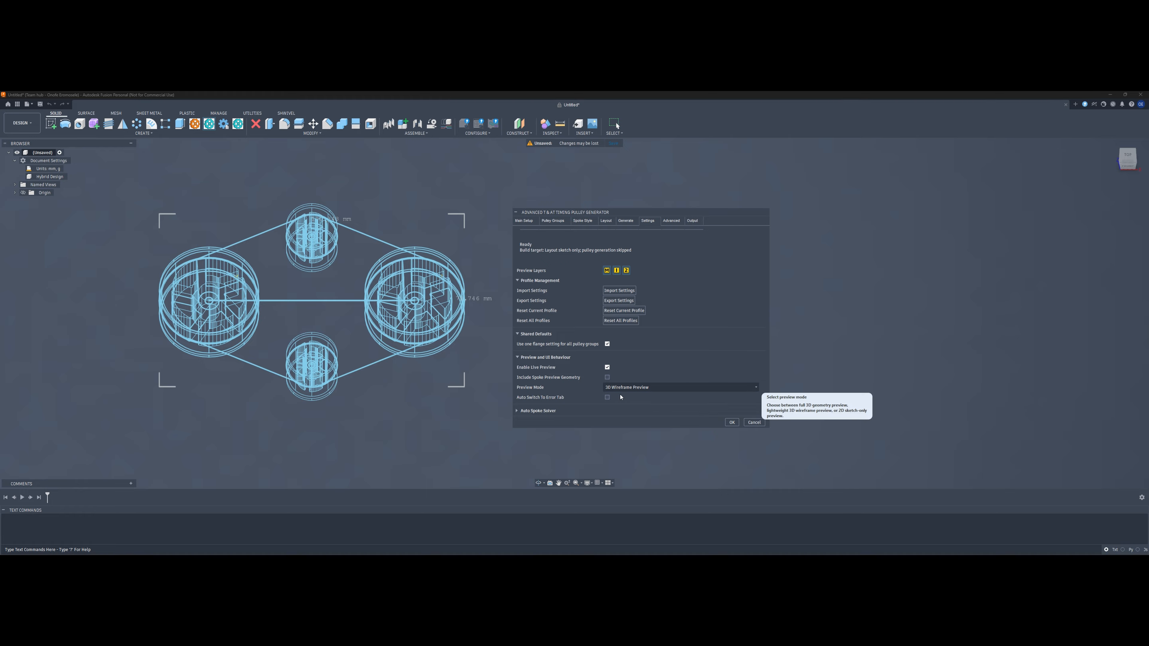
{"action": "left_click", "coordinate": [620, 387]}
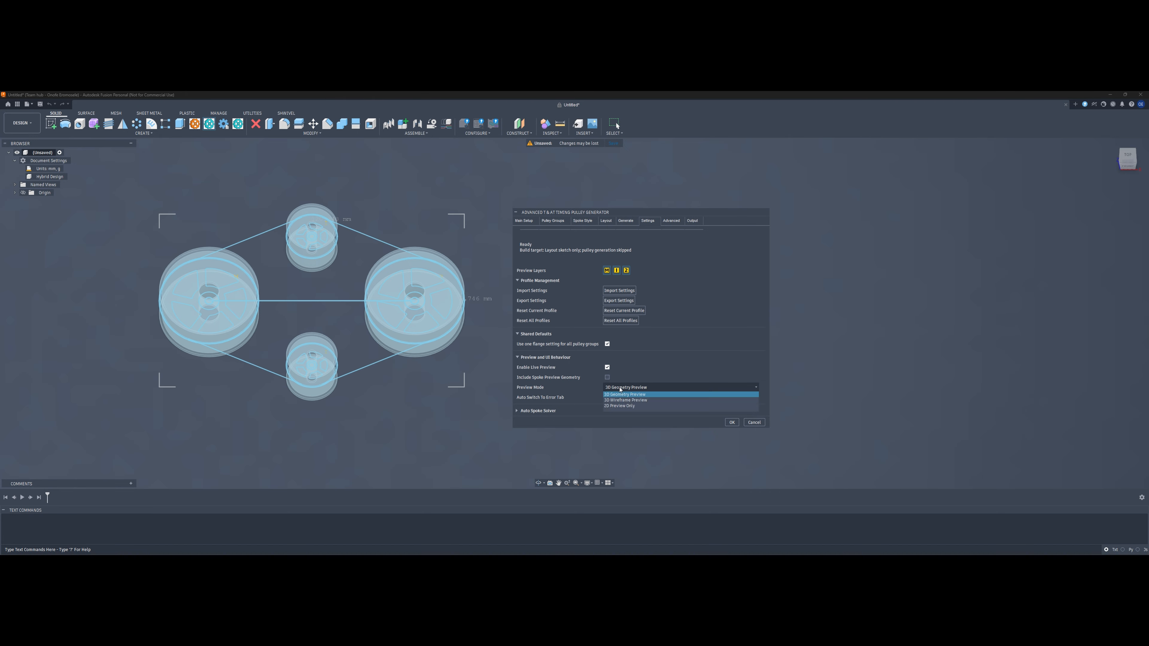
{"action": "left_click", "coordinate": [617, 401]}
{"action": "left_click", "coordinate": [619, 388]}
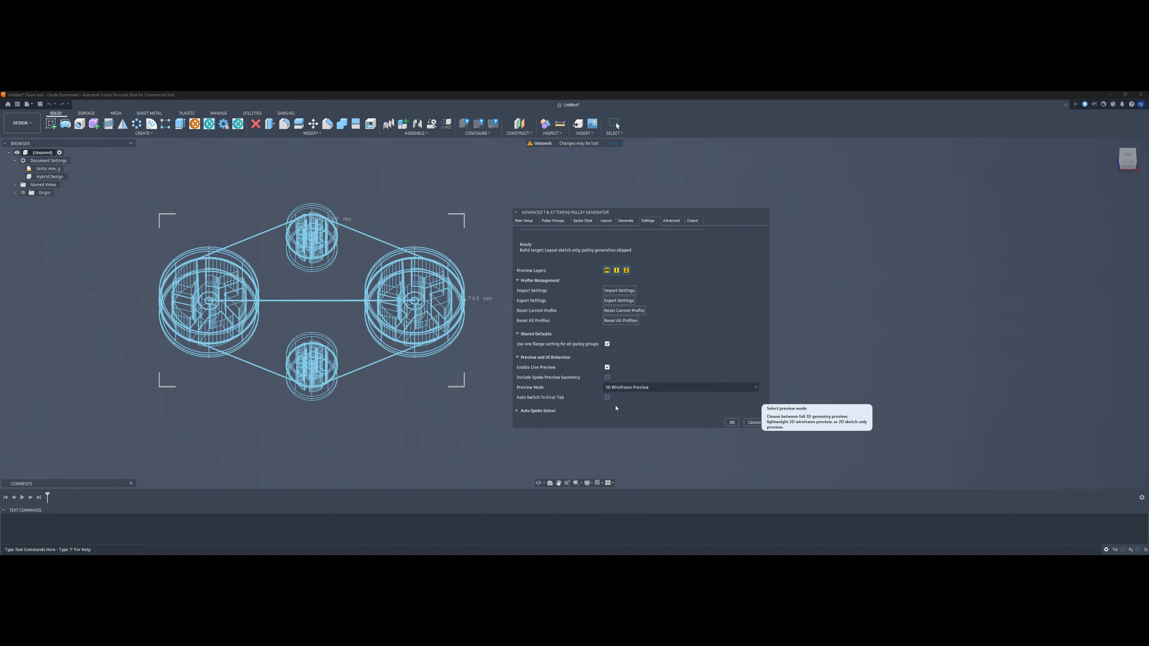
{"action": "left_click", "coordinate": [616, 406]}
{"action": "left_click", "coordinate": [619, 388]}
{"action": "left_click", "coordinate": [617, 401]}
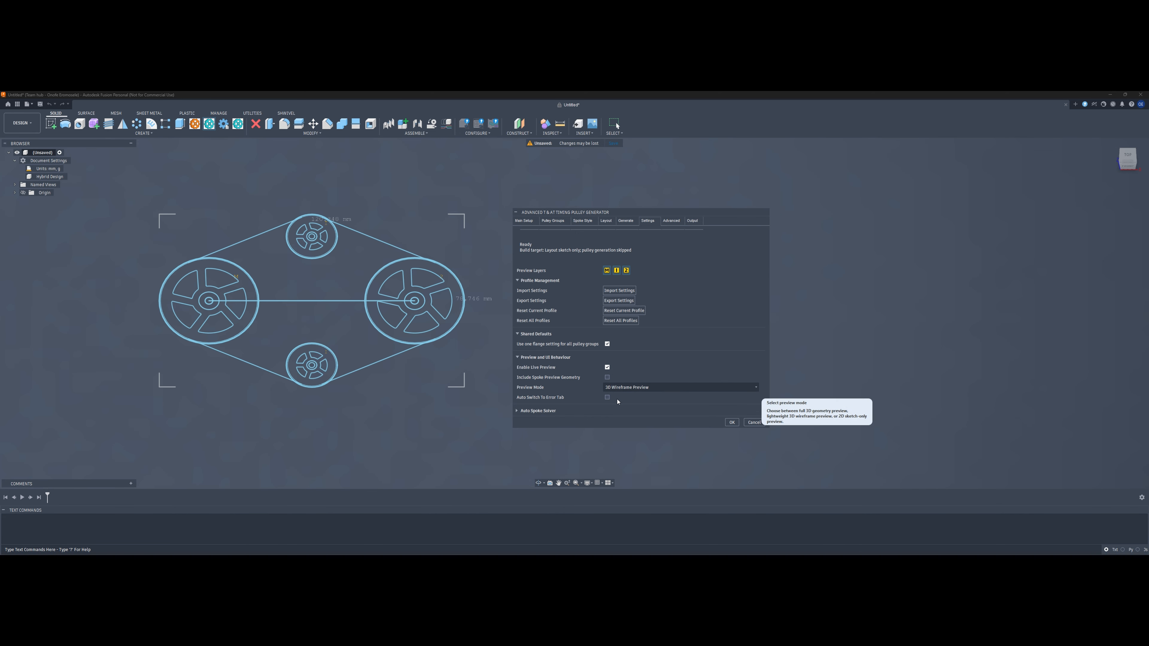
Try the 3D Geometry Preview with spoke preview geometry included, and examine the pulleys from a tilted view.
{"action": "left_click", "coordinate": [617, 387]}
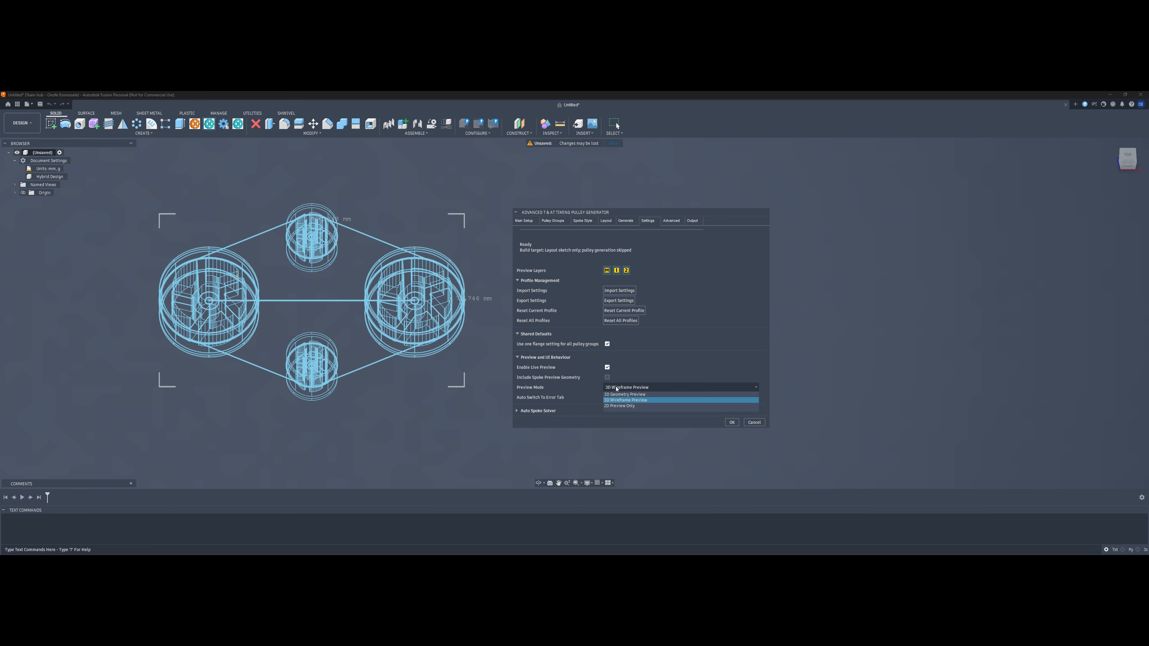
{"action": "left_click", "coordinate": [616, 394]}
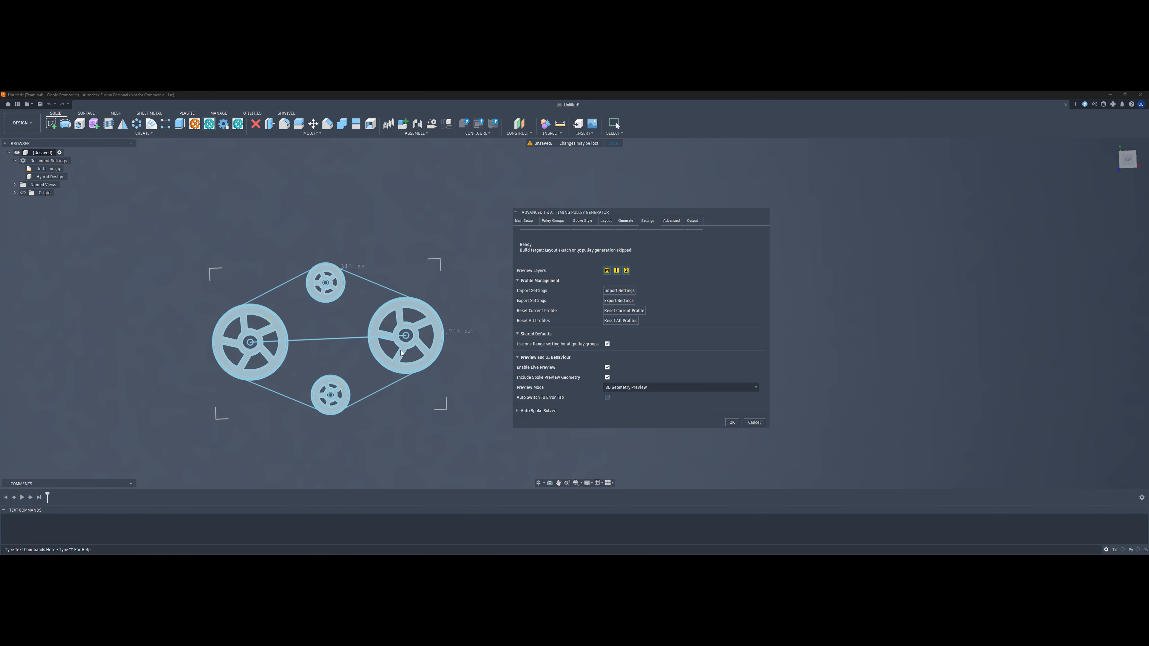
{"action": "scroll", "coordinate": [401, 352], "scroll_direction": "down", "scroll_amount": 3}
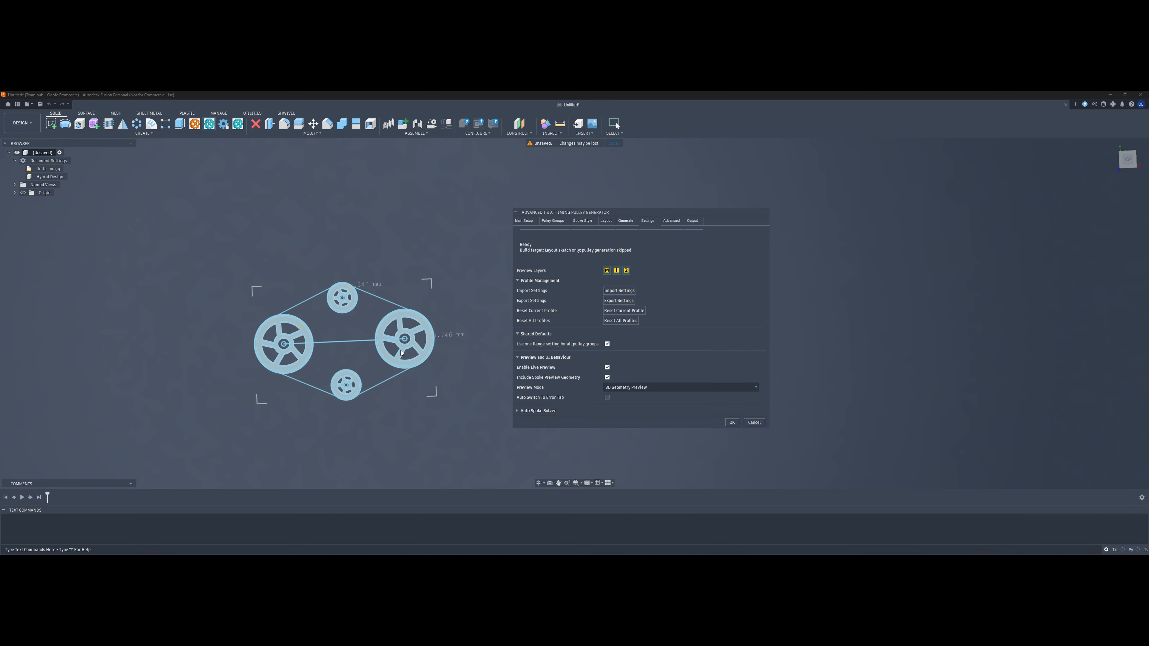
{"action": "scroll", "coordinate": [400, 353], "scroll_direction": "up", "scroll_amount": 5}
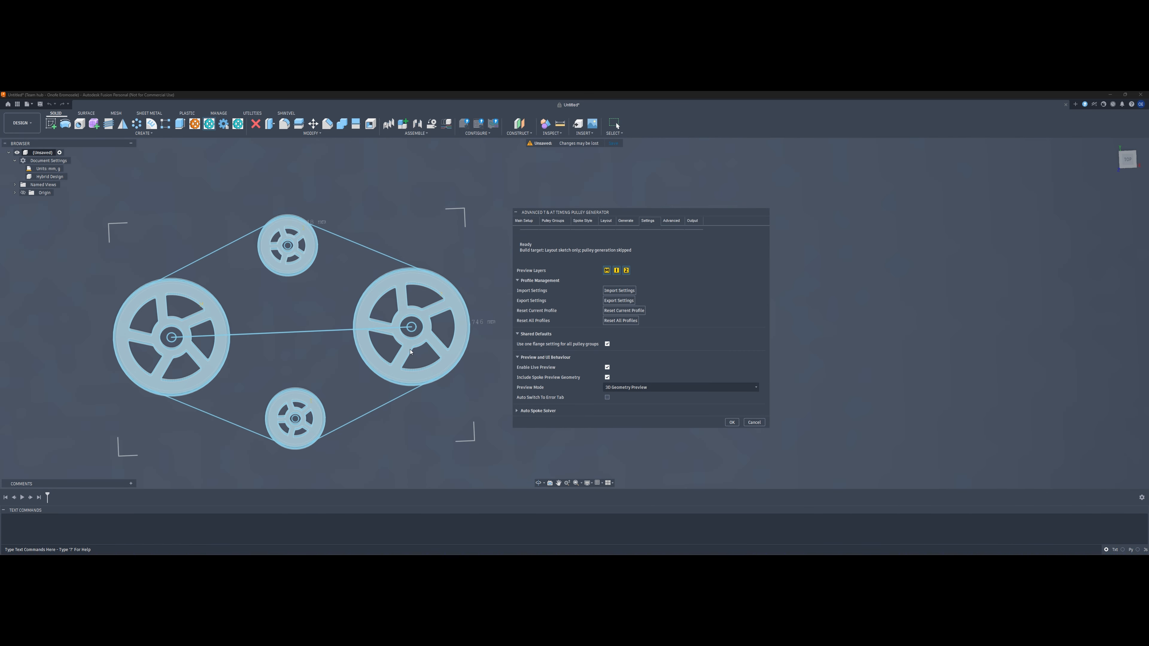
{"action": "scroll", "coordinate": [411, 351], "scroll_direction": "up", "scroll_amount": 1}
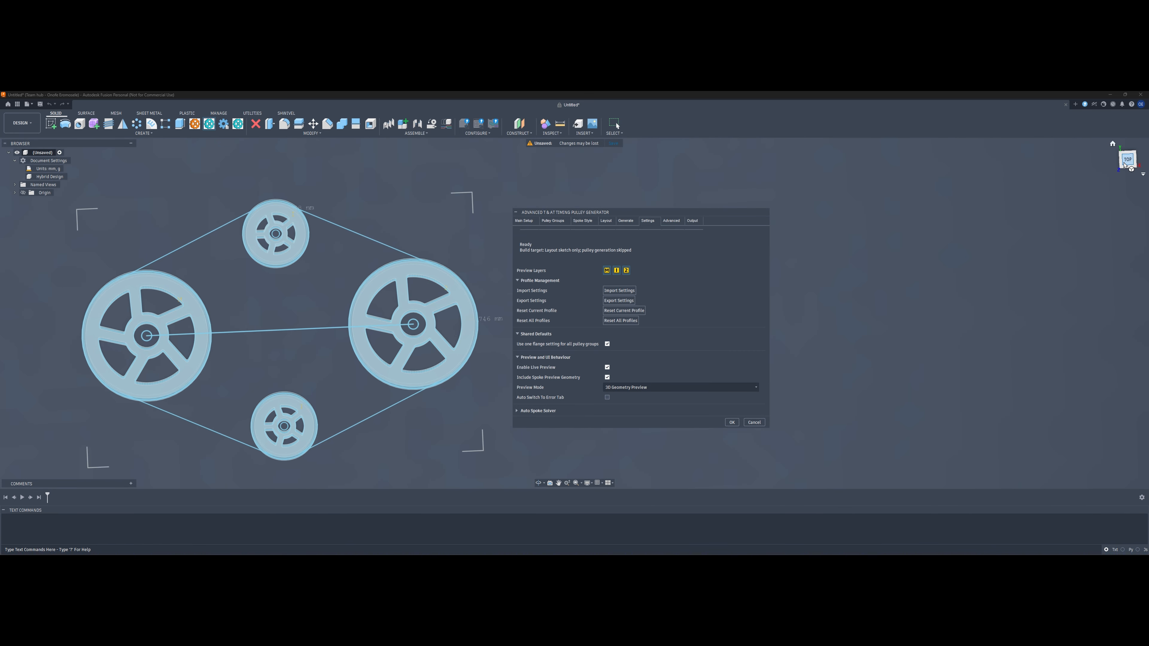
{"action": "left_click_drag", "start_coordinate": [1126, 164], "coordinate": [1125, 148]}
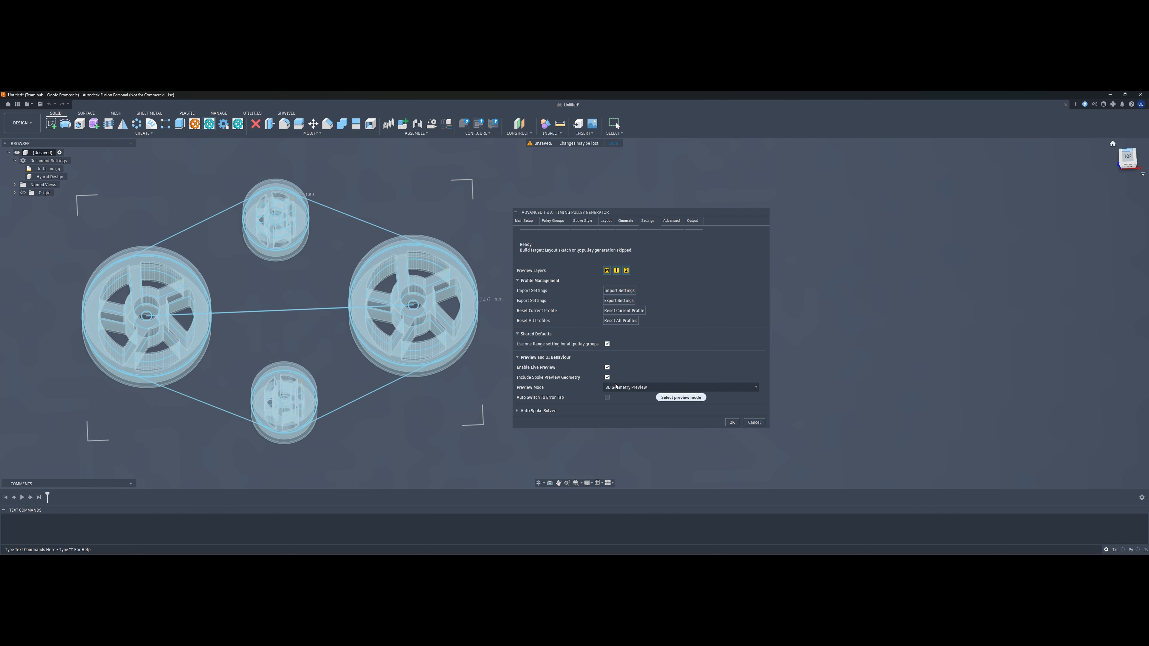
Turn off Include Spoke Preview Geometry, try 2D Preview Only, and set the preview mode to 3D Wireframe Preview.
{"action": "left_click", "coordinate": [607, 379]}
{"action": "left_click", "coordinate": [607, 378]}
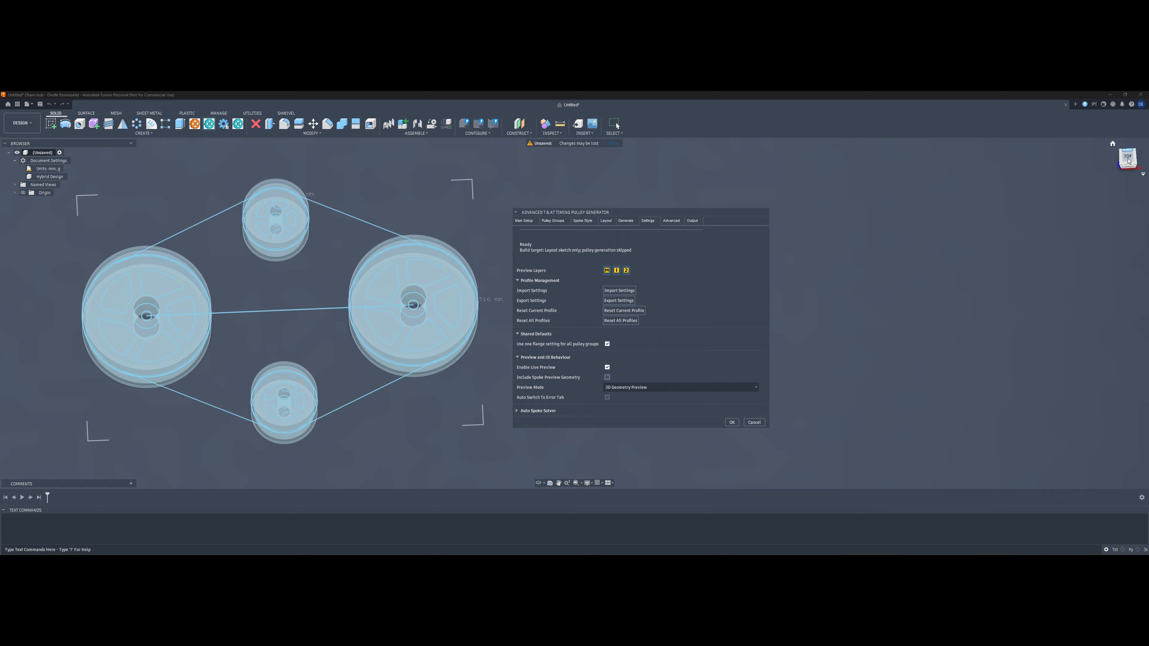
{"action": "left_click", "coordinate": [629, 387]}
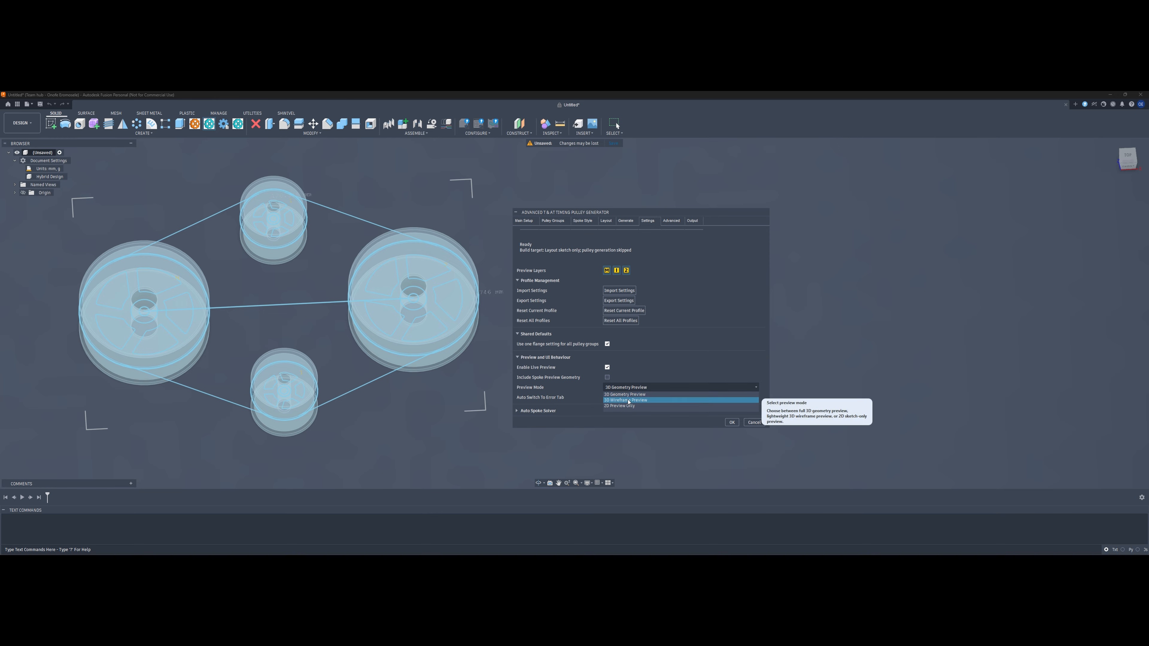
{"action": "left_click", "coordinate": [628, 400]}
{"action": "left_click", "coordinate": [633, 388]}
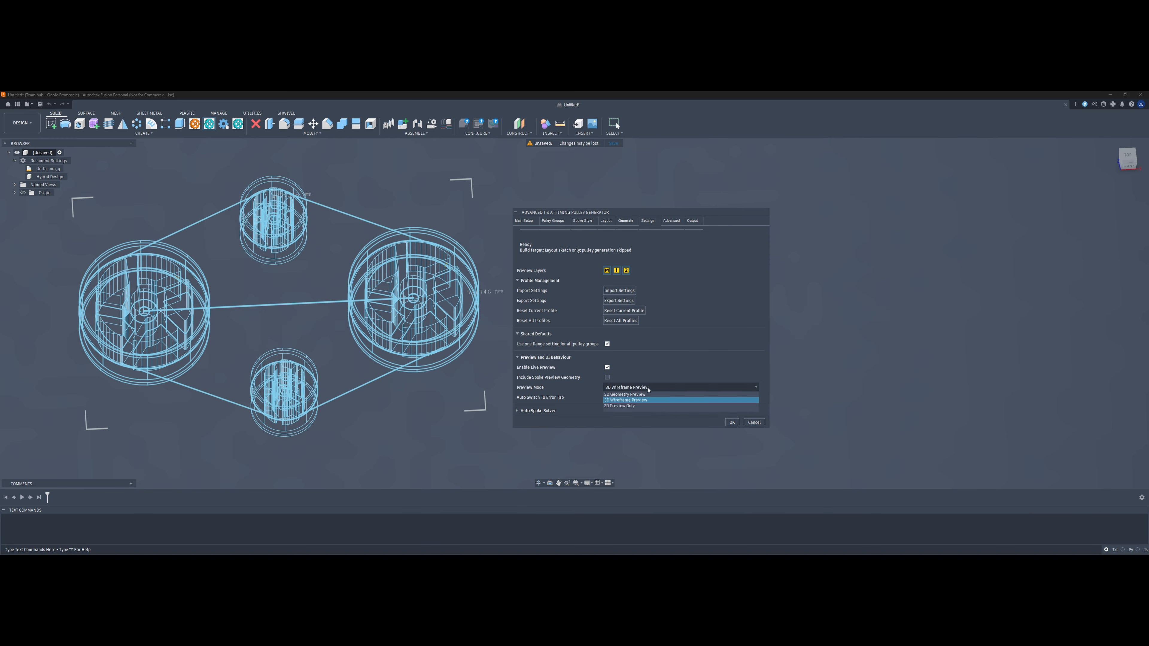
{"action": "left_click", "coordinate": [645, 397]}
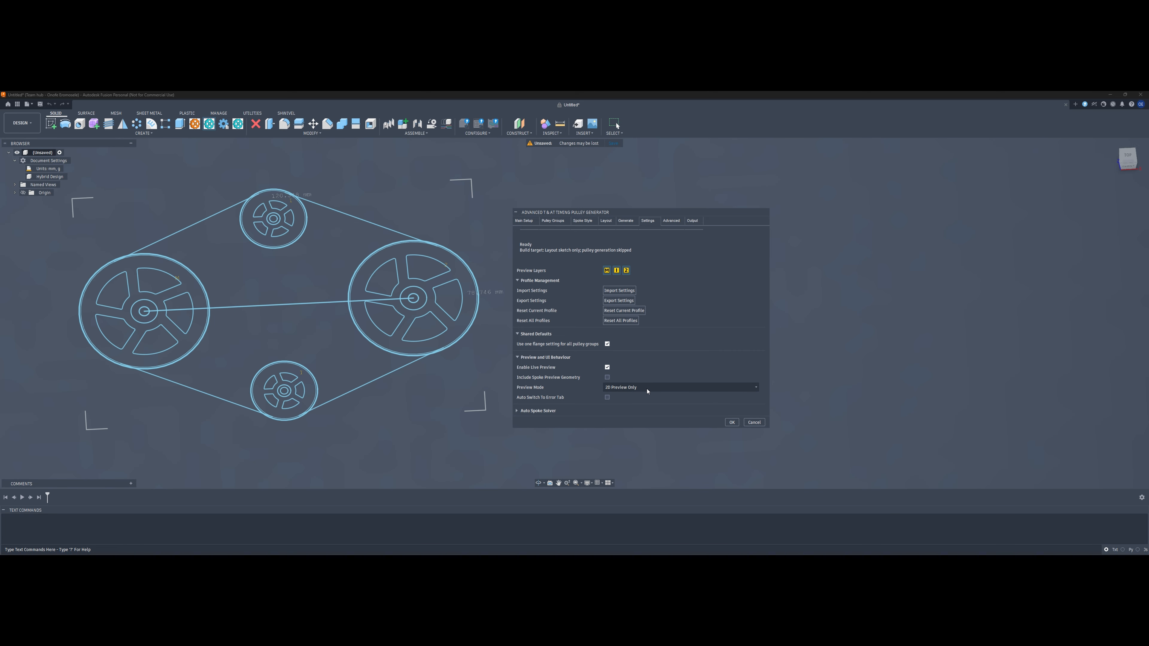
{"action": "left_click", "coordinate": [647, 389]}
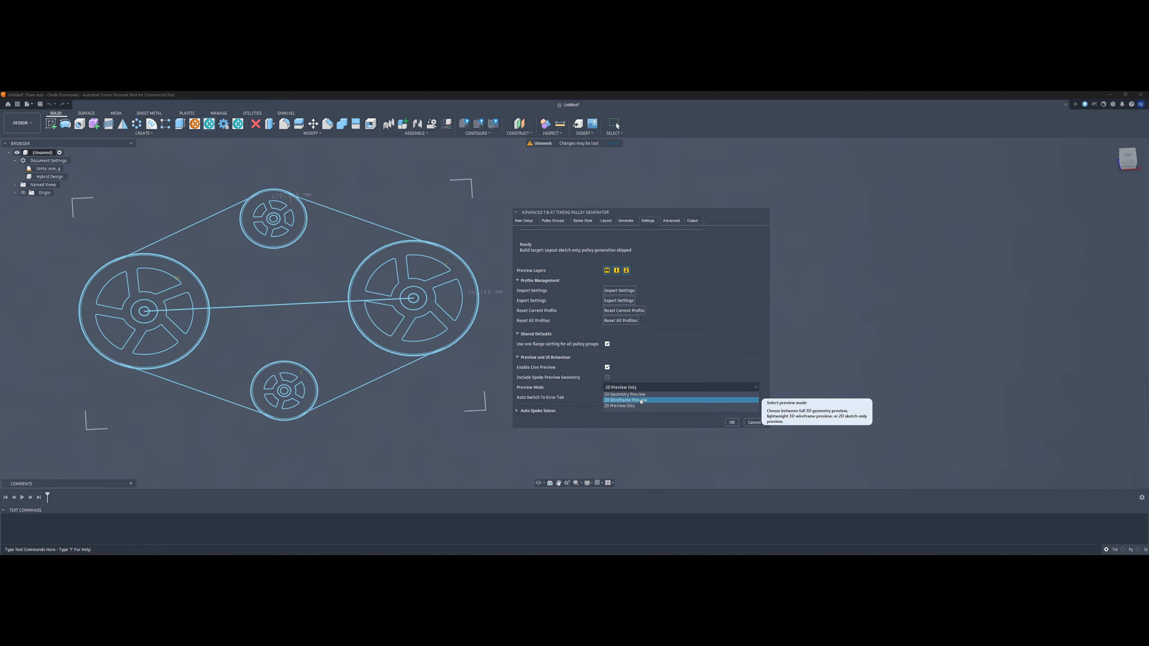
{"action": "left_click", "coordinate": [640, 400]}
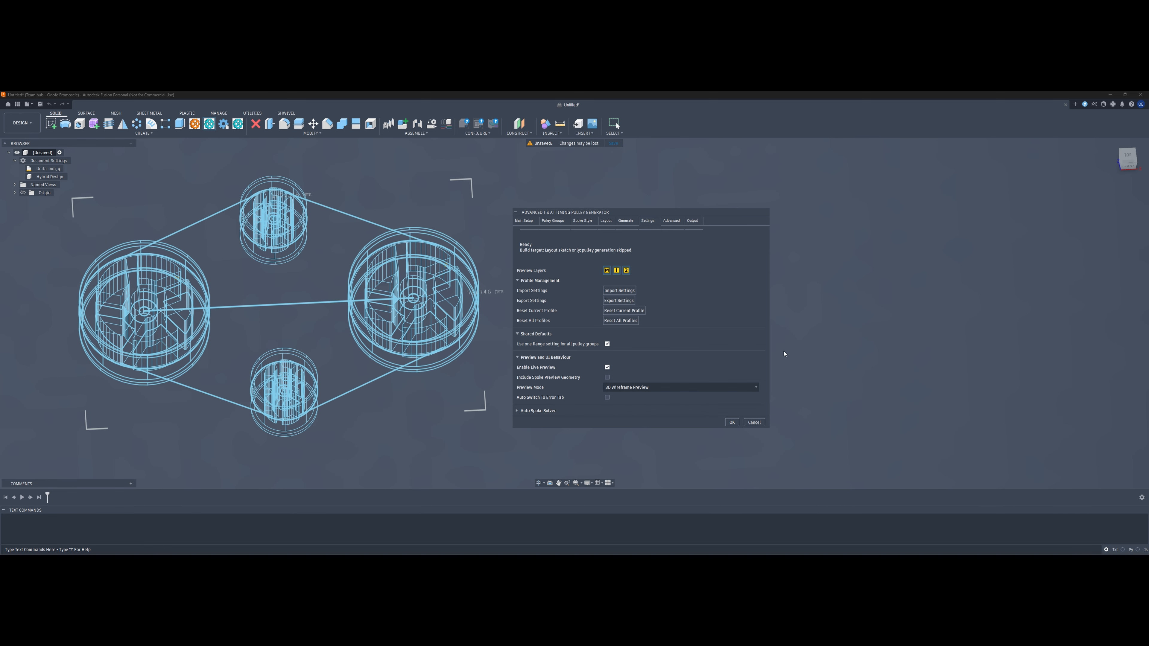
Toggle Auto Switch To Error Tab on and back off, and show the Auto Spoke Solver settings.
{"action": "left_click", "coordinate": [607, 398]}
{"action": "left_click", "coordinate": [607, 397]}
{"action": "left_click", "coordinate": [517, 411]}
{"action": "left_click", "coordinate": [517, 410]}
{"action": "left_click", "coordinate": [518, 411]}
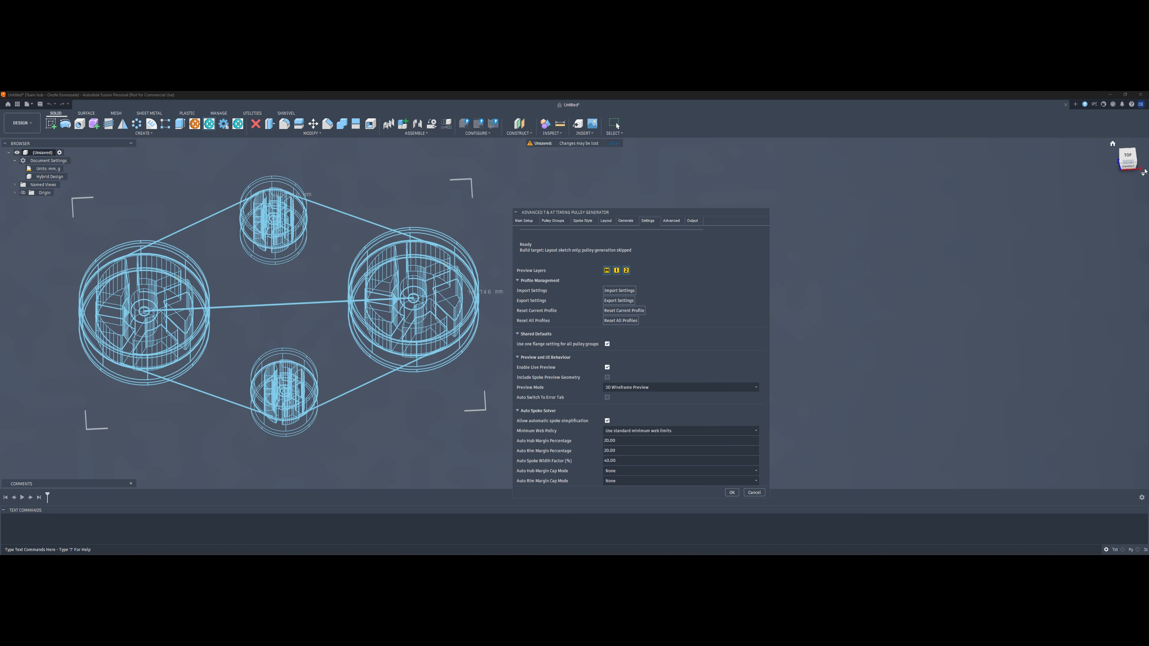
Set the Auto Hub Margin Percentage to 30 and the Auto Spoke Width Factor to 30 %.
{"action": "left_click", "coordinate": [1129, 156]}
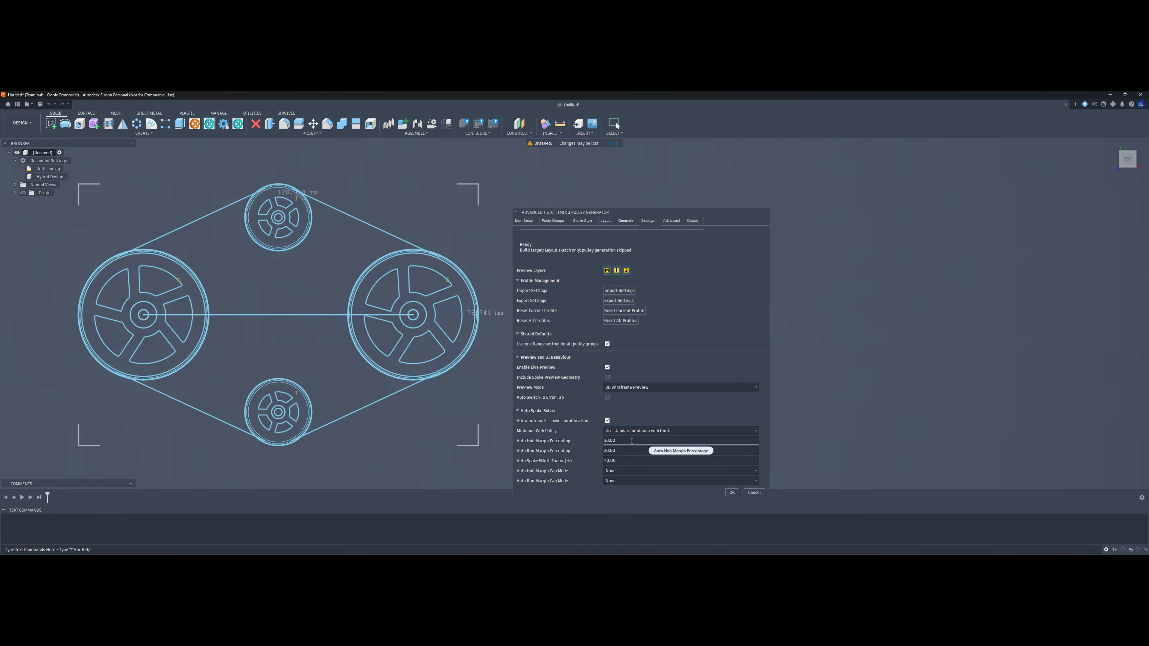
{"action": "left_click", "coordinate": [589, 442]}
{"action": "type", "text": "30"}
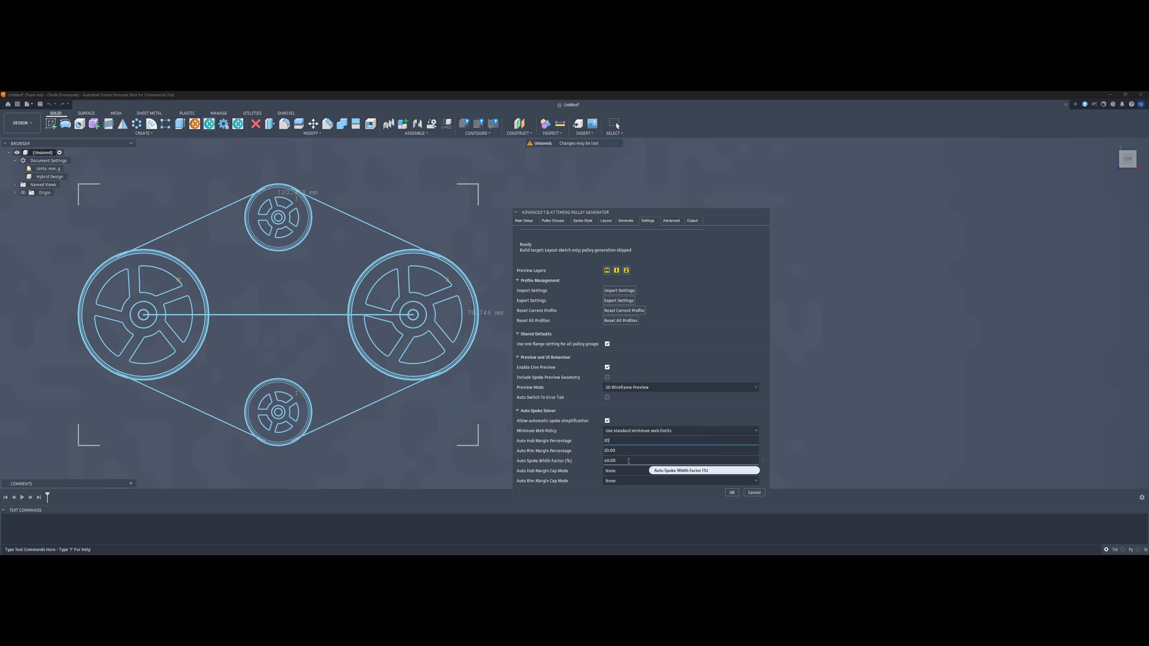
{"action": "left_click", "coordinate": [628, 461]}
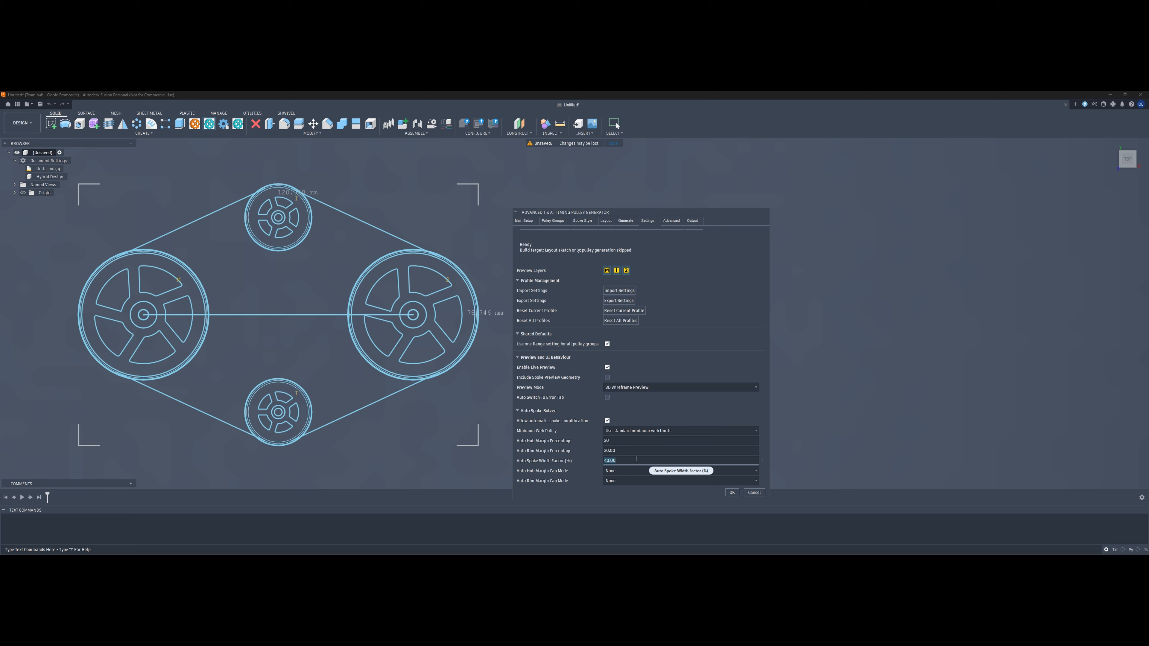
{"action": "type", "text": "30"}
Switch the generator to Advanced Mode and return to the main setup settings.
{"action": "left_click", "coordinate": [676, 221]}
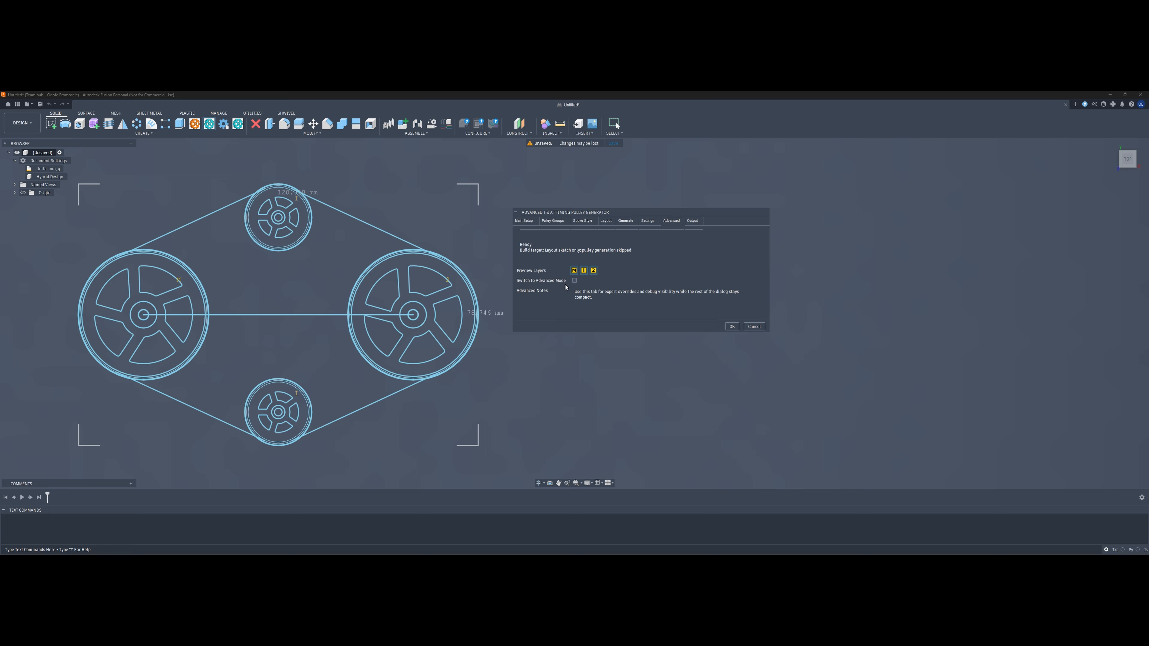
{"action": "left_click", "coordinate": [575, 281]}
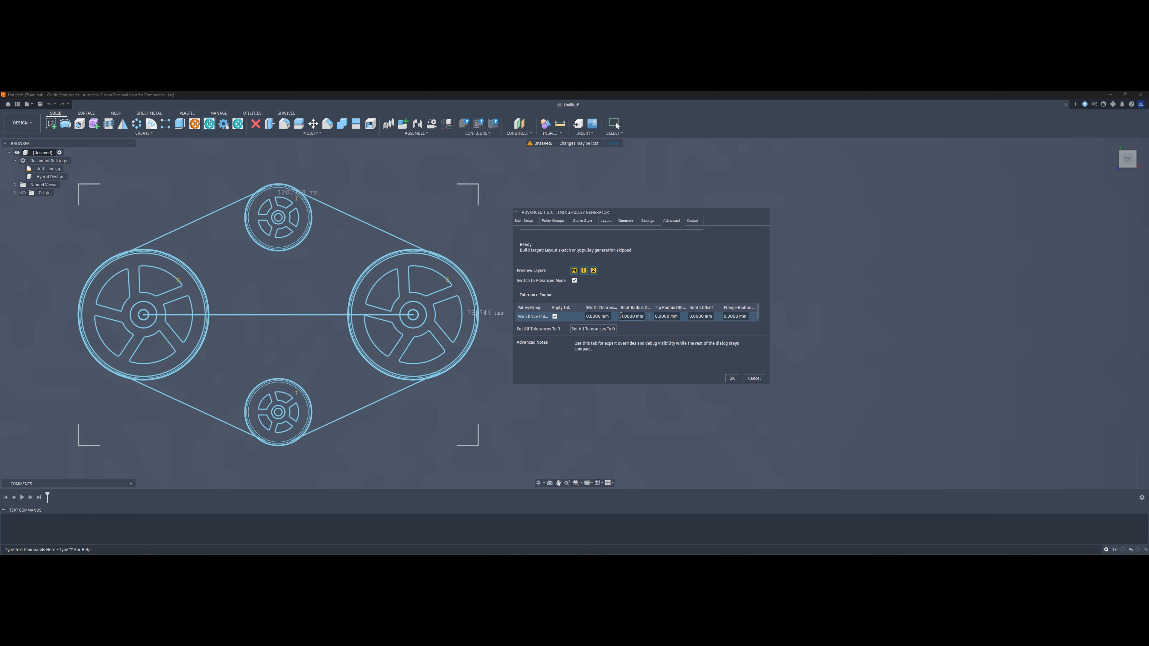
{"action": "left_click", "coordinate": [525, 220]}
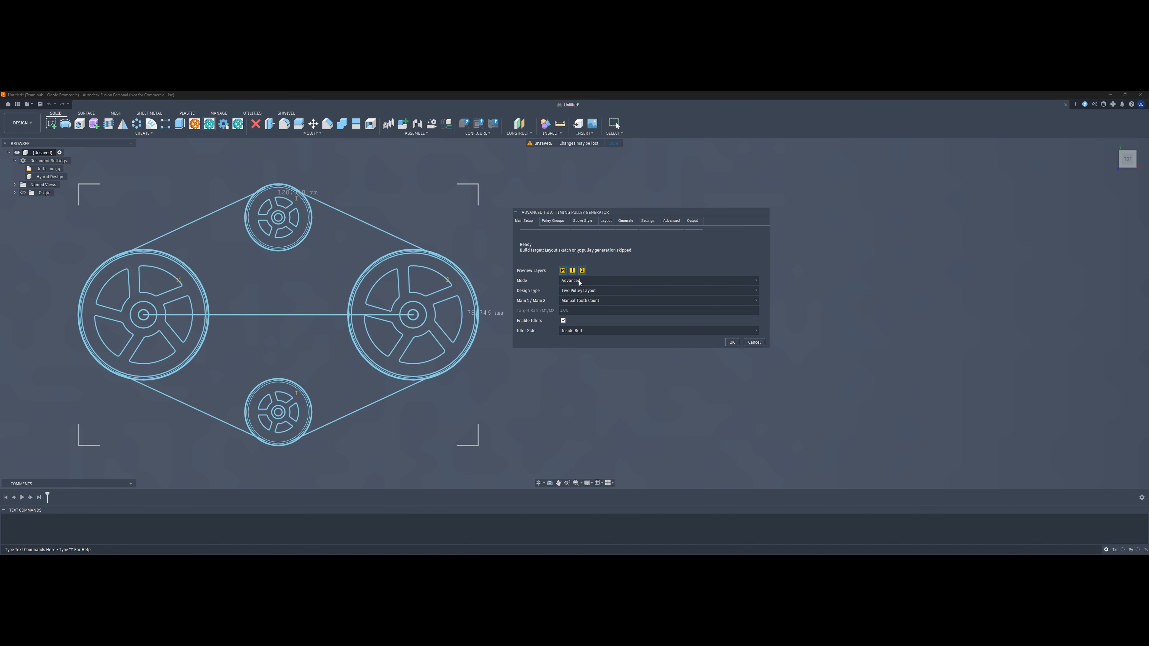
Examine the tolerance settings of the Advanced Mode and the generator's output information.
{"action": "left_click", "coordinate": [670, 220]}
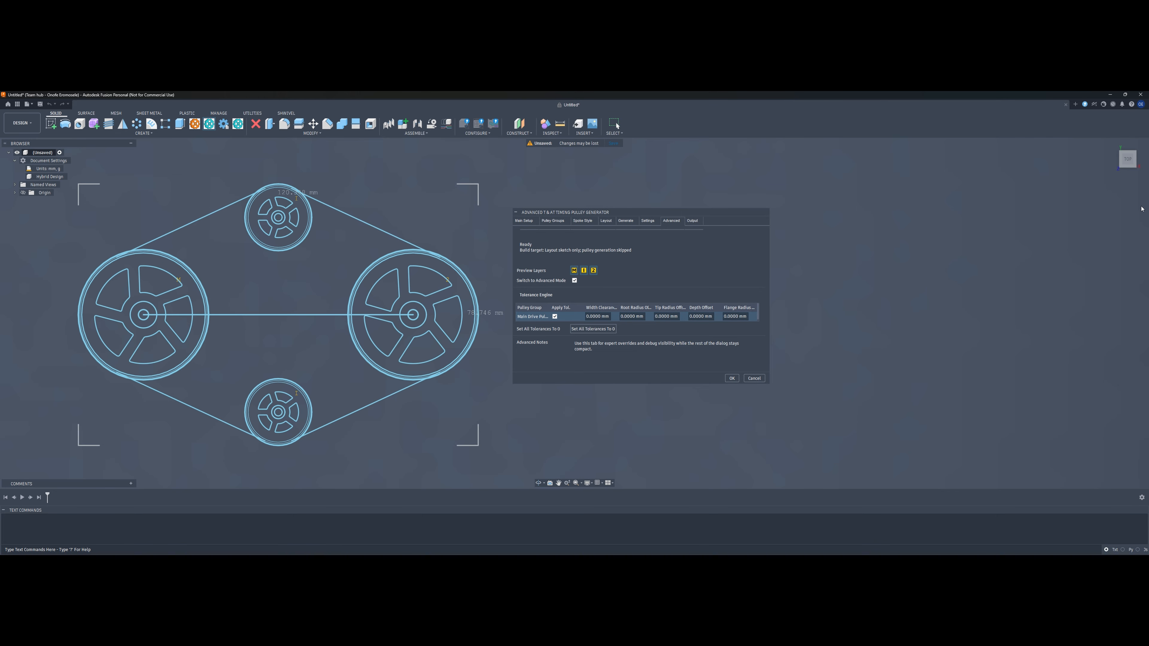
{"action": "left_click_drag", "start_coordinate": [1127, 158], "coordinate": [1127, 145]}
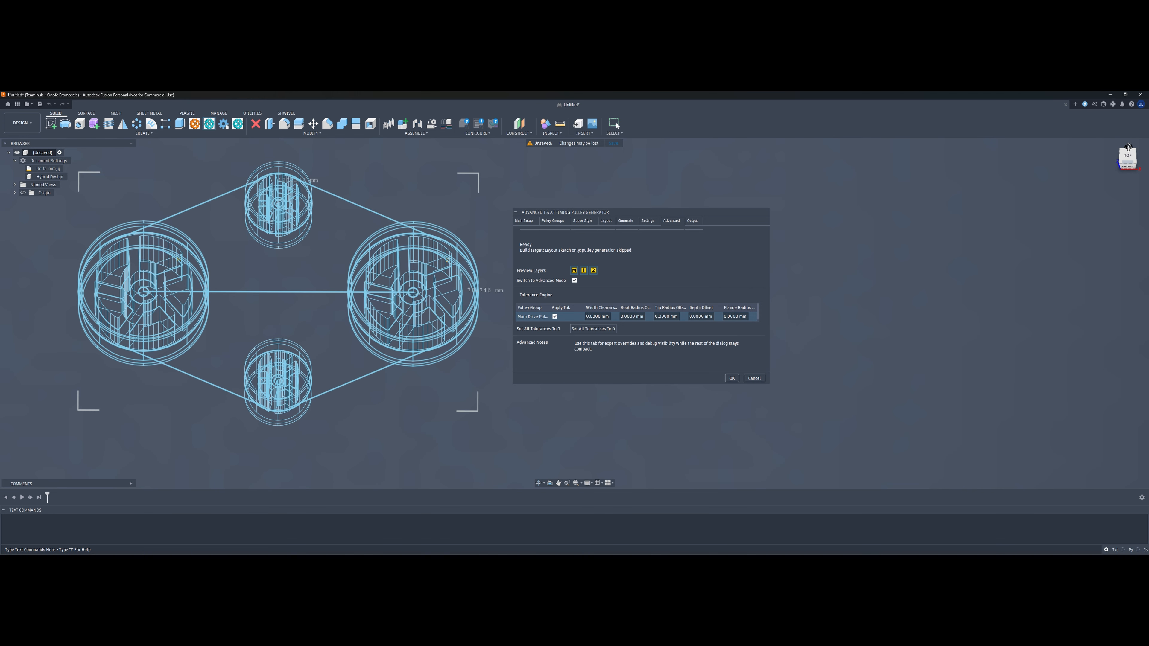
{"action": "left_click", "coordinate": [695, 225]}
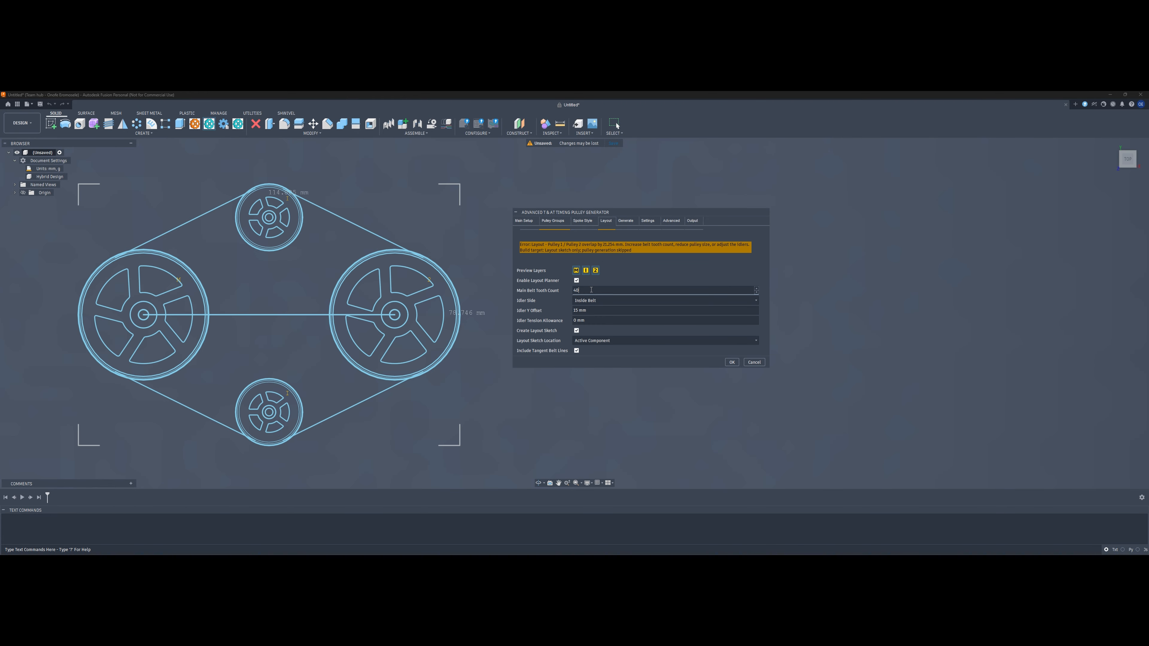
Try Main Belt Tooth Count values of 54, 51 and 53 in the belt layout.
{"action": "double_click", "coordinate": [591, 291]}
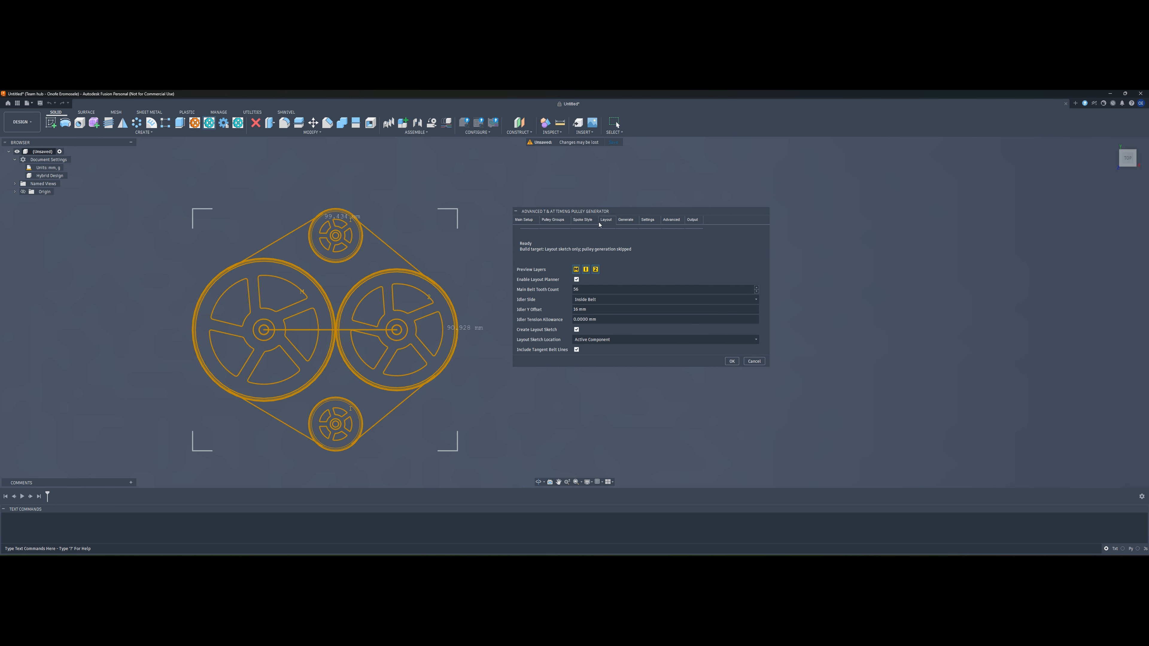
{"action": "double_click", "coordinate": [602, 289]}
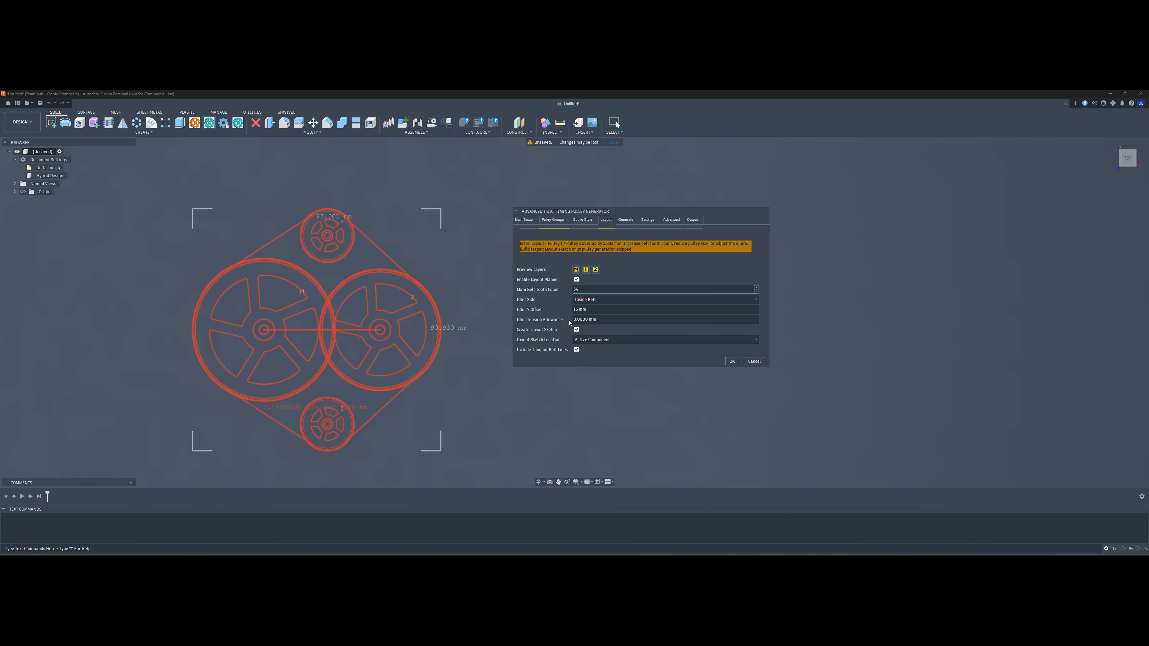
{"action": "double_click", "coordinate": [585, 289]}
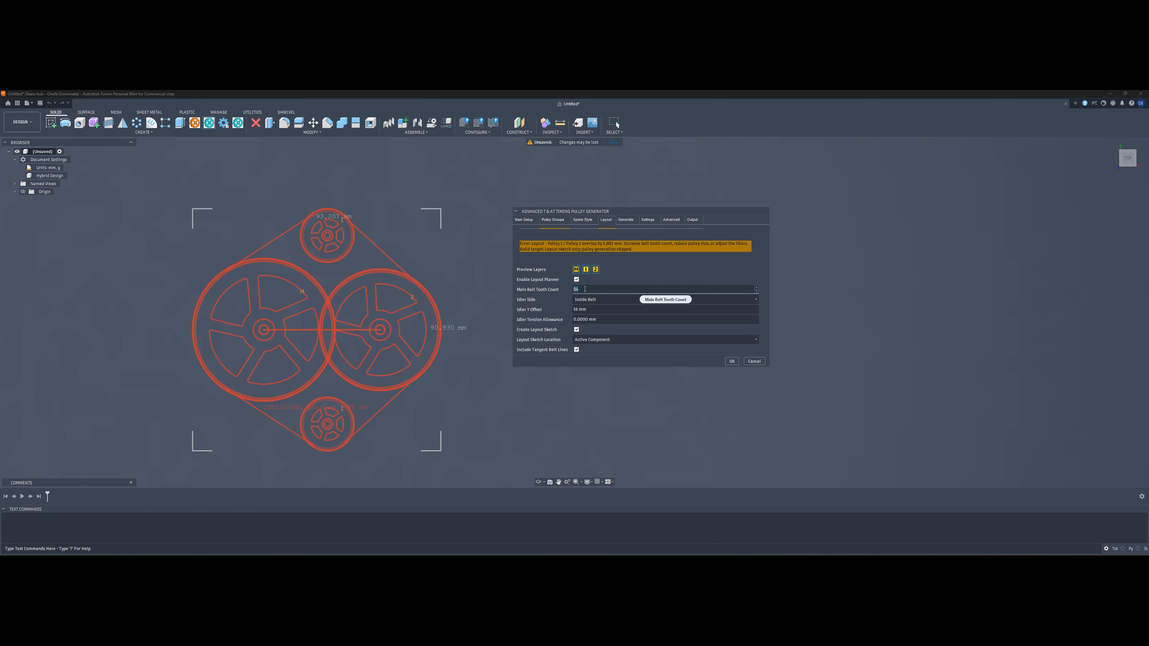
{"action": "type", "text": "51"}
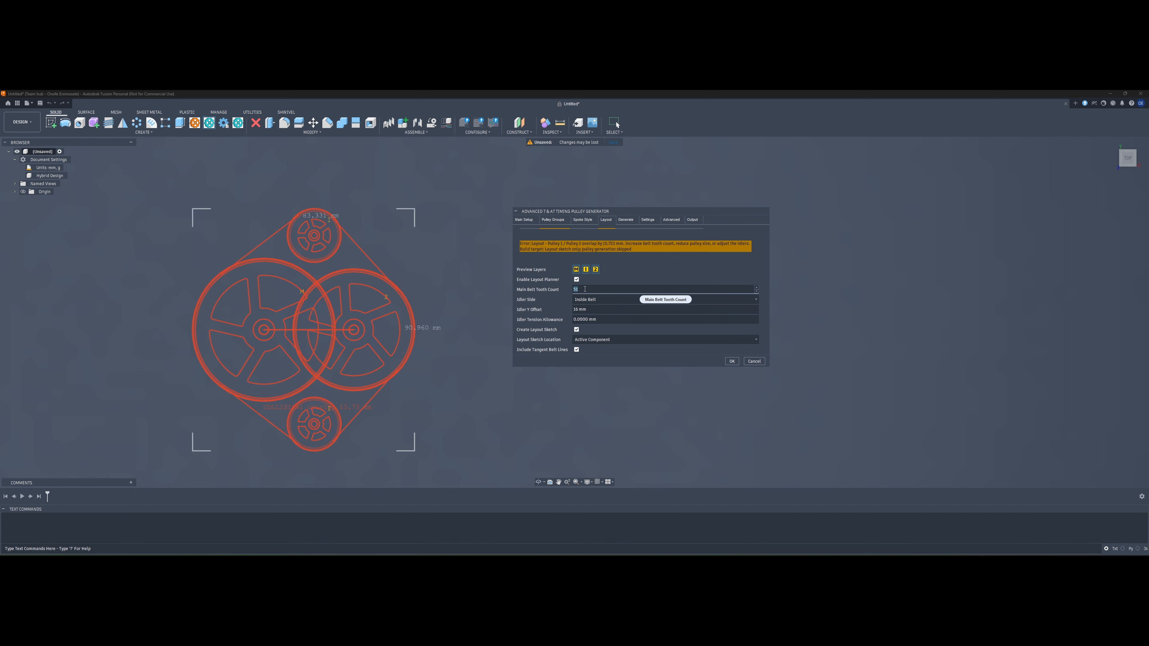
{"action": "type", "text": "53"}
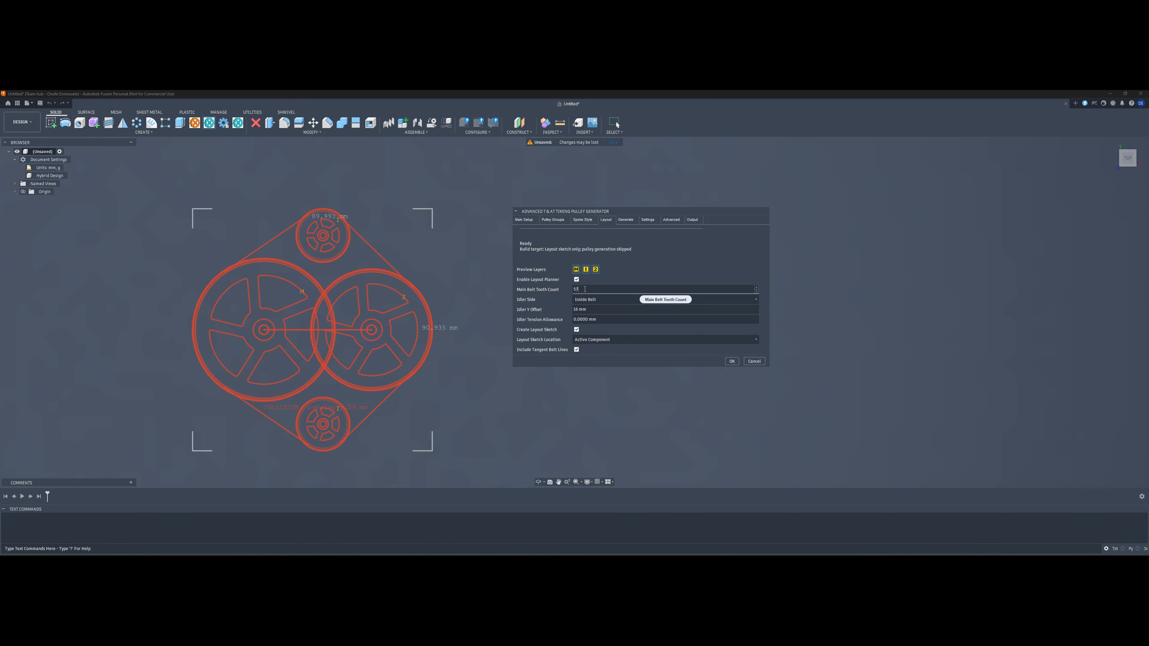
{"action": "left_click", "coordinate": [756, 291]}
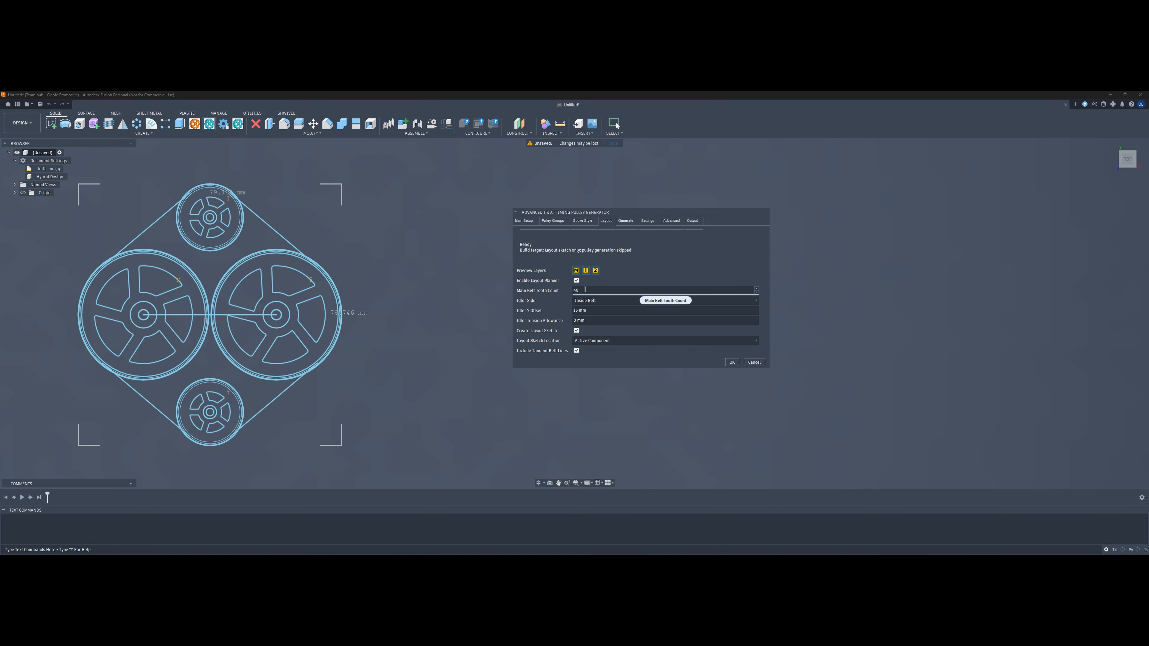
{"action": "double_click", "coordinate": [585, 290]}
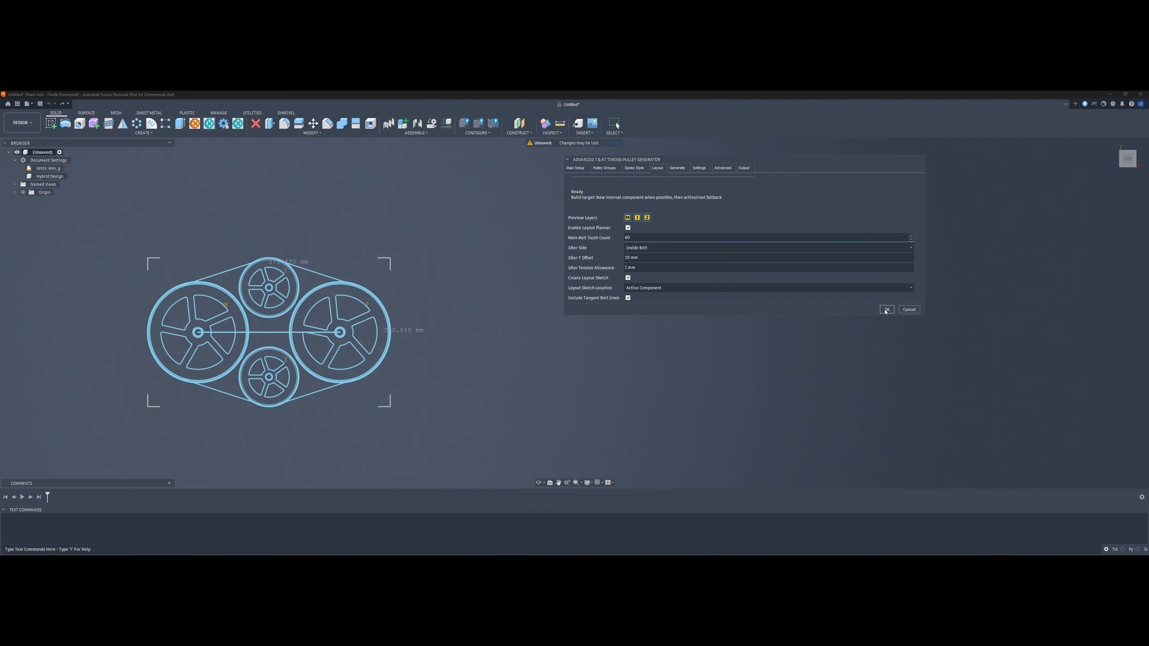
Generate the two-pulley layout with its top and bottom idlers.
{"action": "left_click", "coordinate": [885, 310]}
{"action": "scroll", "coordinate": [457, 303], "scroll_direction": "down", "scroll_amount": 2}
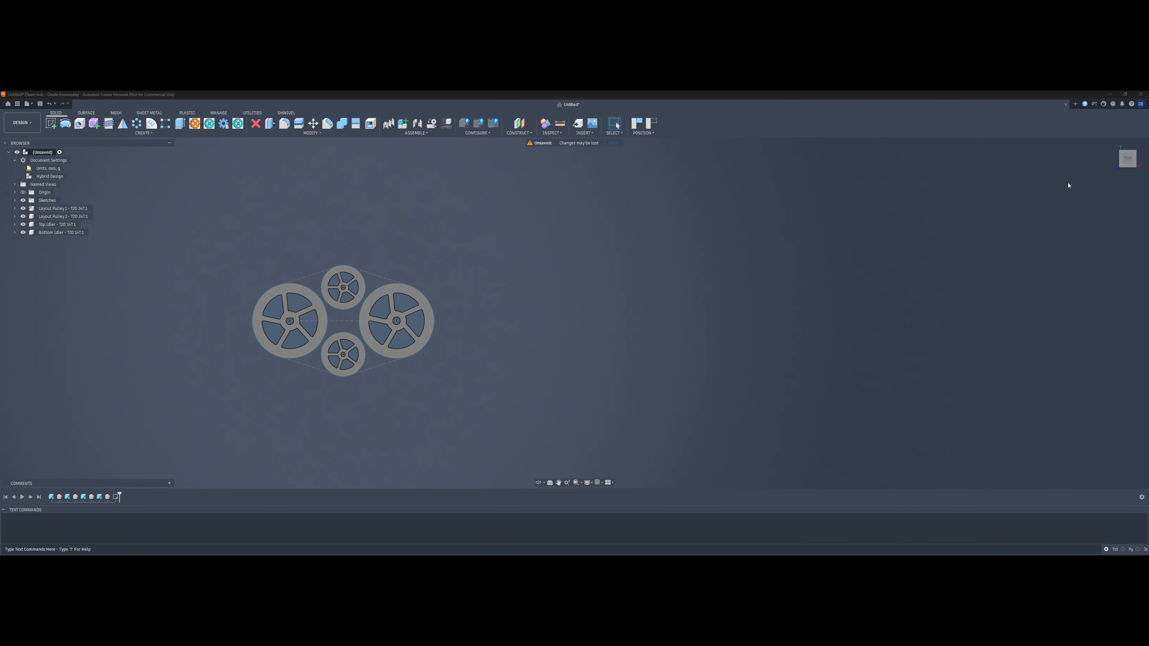
In the MXL-XXH pulley generator, set the design type to Single Pulley and the Left Main teeth to 48.
{"action": "left_click", "coordinate": [633, 238]}
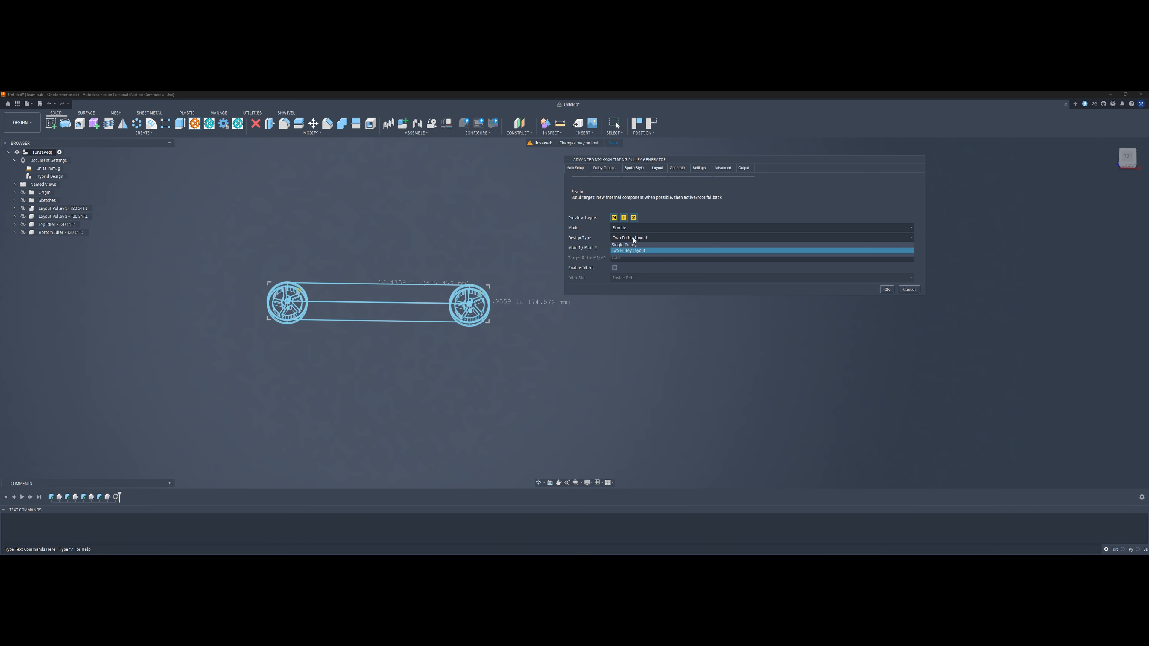
{"action": "left_click", "coordinate": [630, 245]}
{"action": "left_click", "coordinate": [603, 168]}
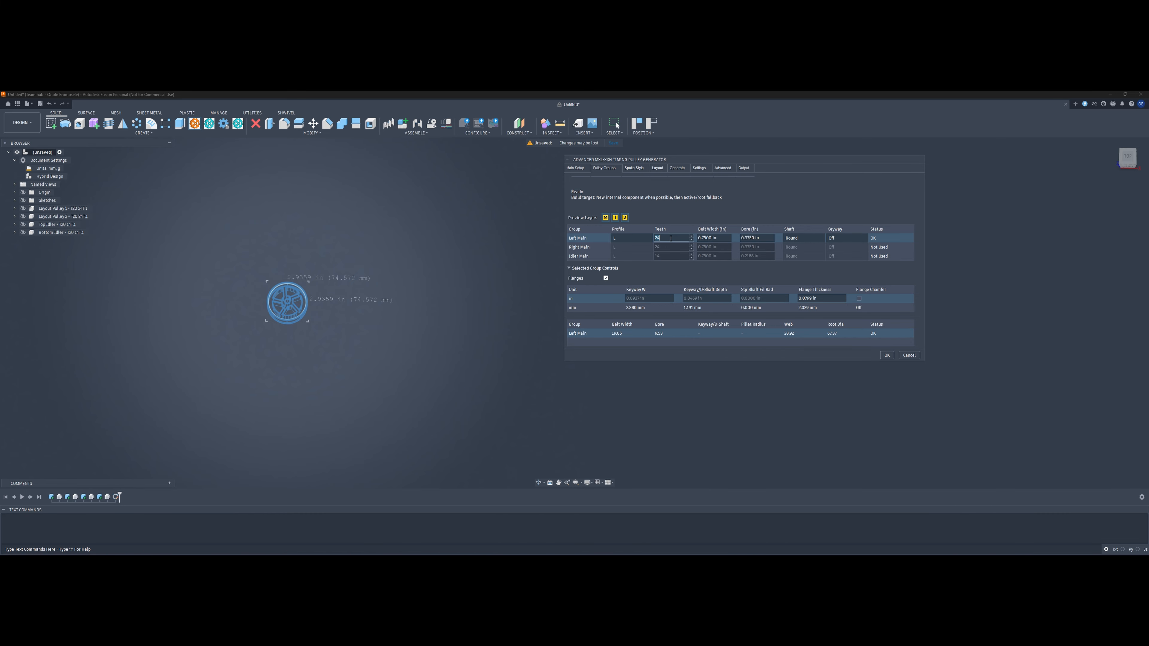
{"action": "scroll", "coordinate": [474, 382], "scroll_direction": "down", "scroll_amount": 2}
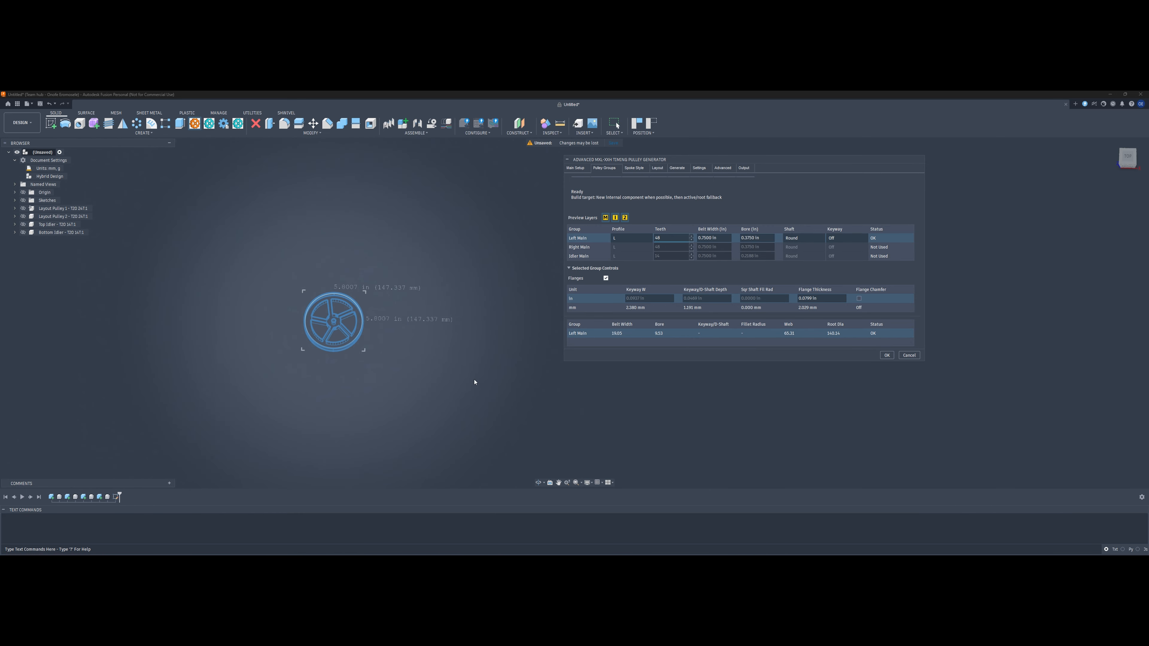
{"action": "scroll", "coordinate": [297, 363], "scroll_direction": "up", "scroll_amount": 3}
{"action": "scroll", "coordinate": [372, 265], "scroll_direction": "up", "scroll_amount": 3}
{"action": "scroll", "coordinate": [374, 261], "scroll_direction": "up", "scroll_amount": 2}
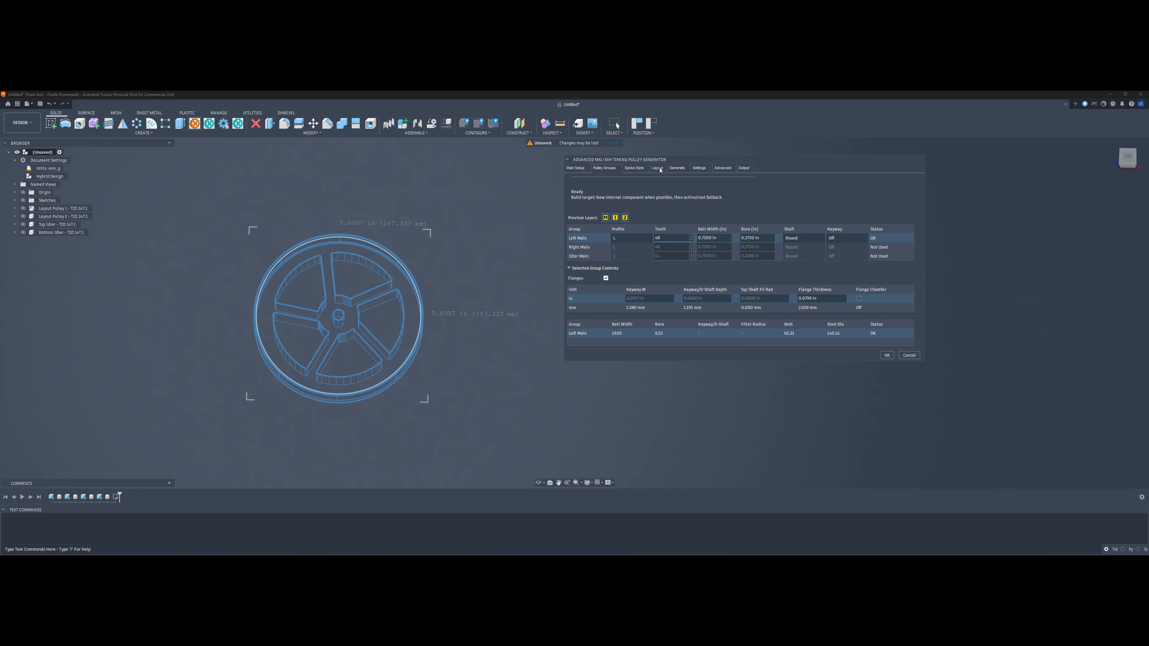
Change the Left Main shaft type to Square and set its bore to 0.5 in.
{"action": "left_click", "coordinate": [633, 169]}
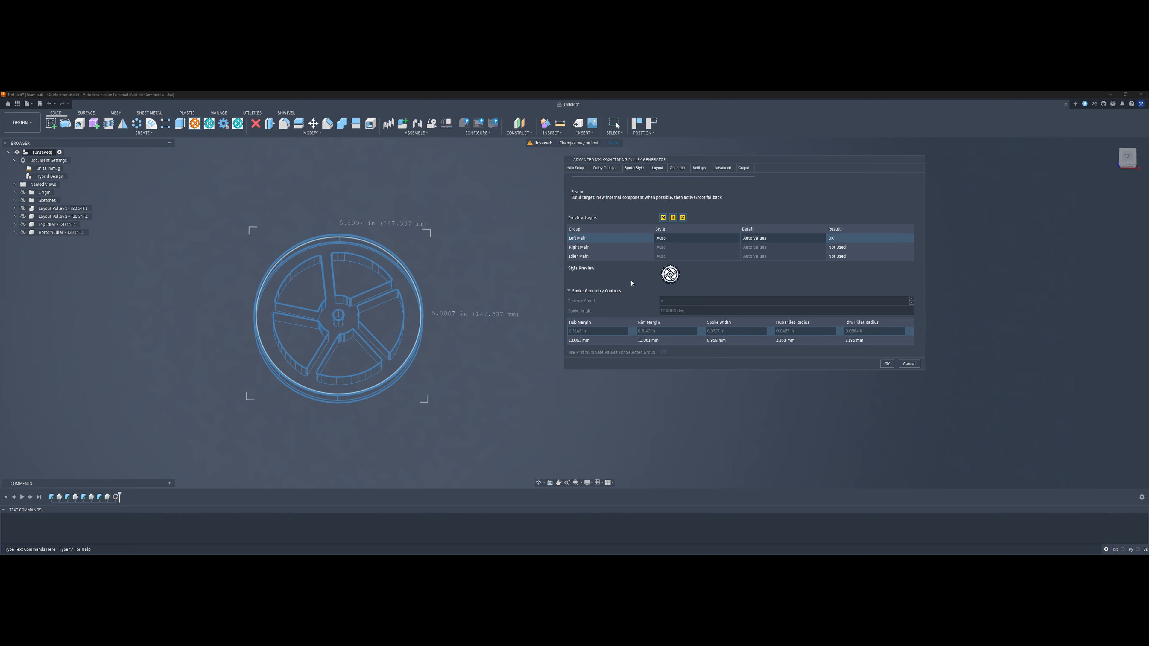
{"action": "left_click", "coordinate": [601, 168]}
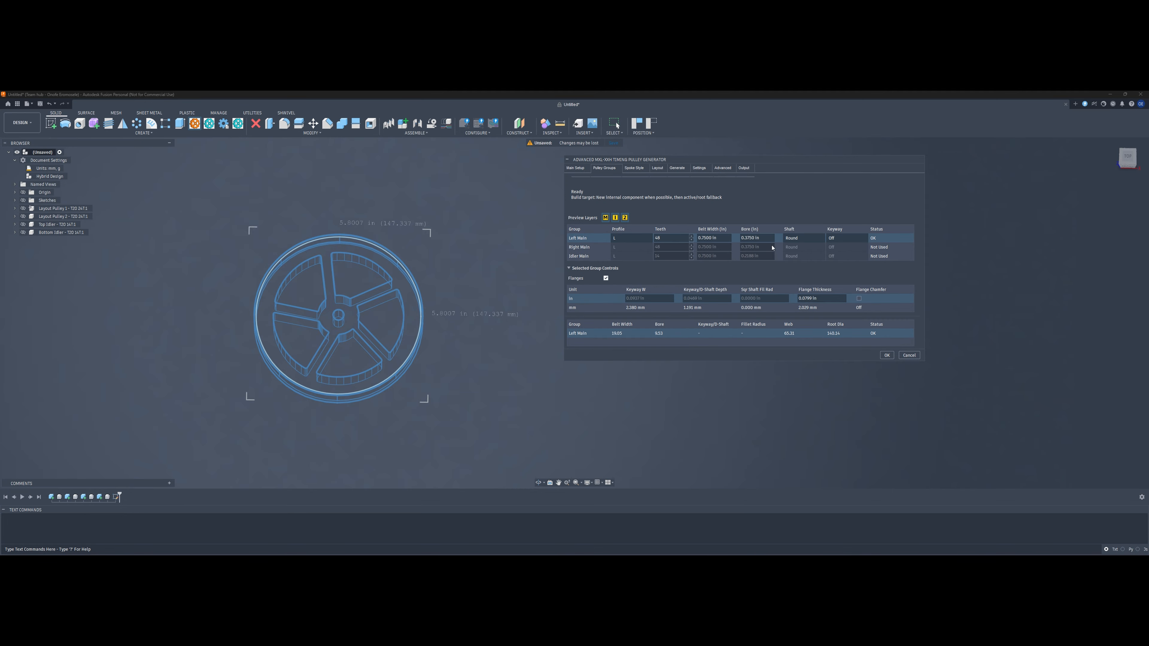
{"action": "left_click", "coordinate": [794, 238]}
{"action": "left_click", "coordinate": [793, 252]}
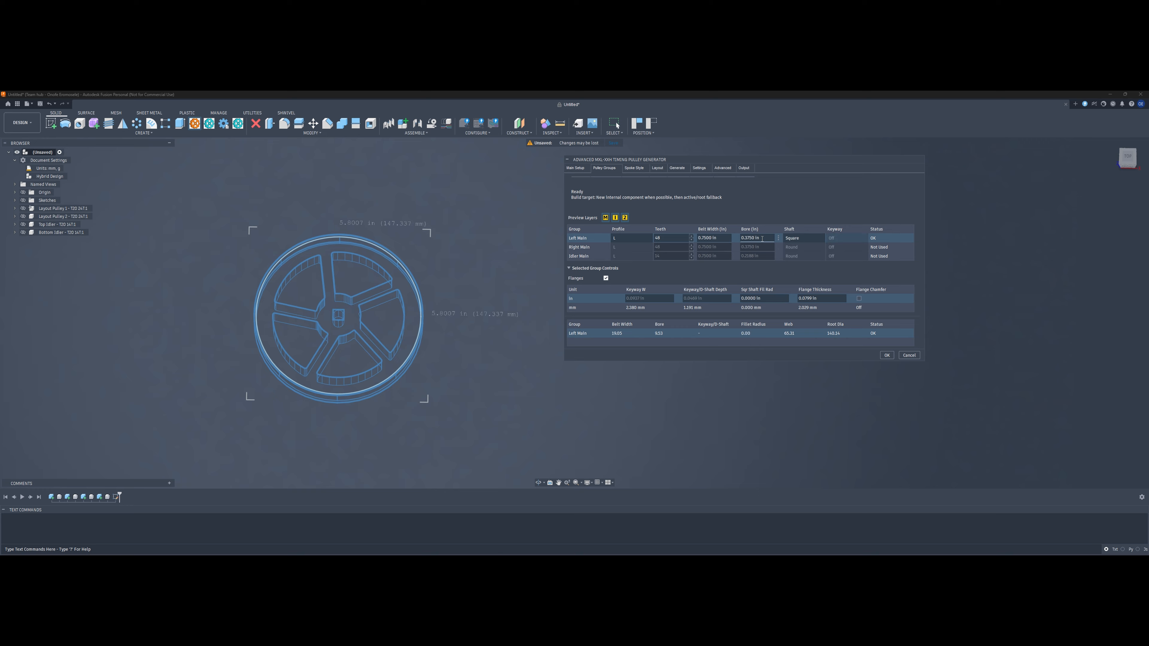
{"action": "left_click_drag", "start_coordinate": [767, 239], "coordinate": [740, 239]}
{"action": "type", "text": "0.5"}
View the pulley from the top and enlarge the Left Main square bore to 1 in.
{"action": "left_click", "coordinate": [1128, 157]}
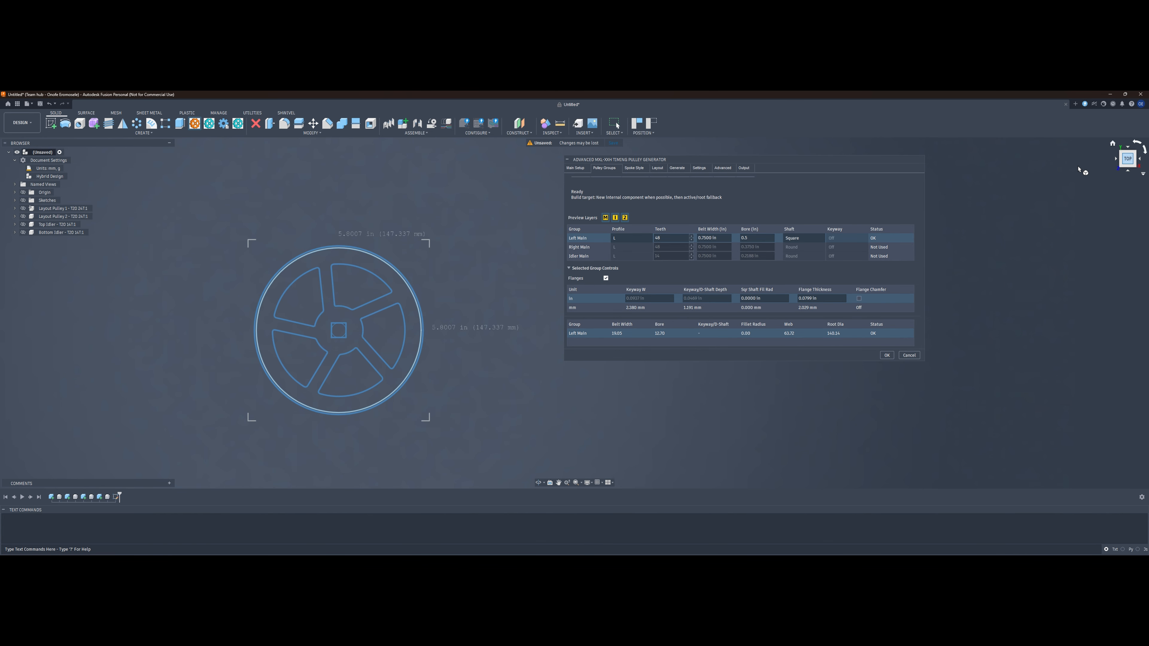
{"action": "scroll", "coordinate": [336, 326], "scroll_direction": "up", "scroll_amount": 10}
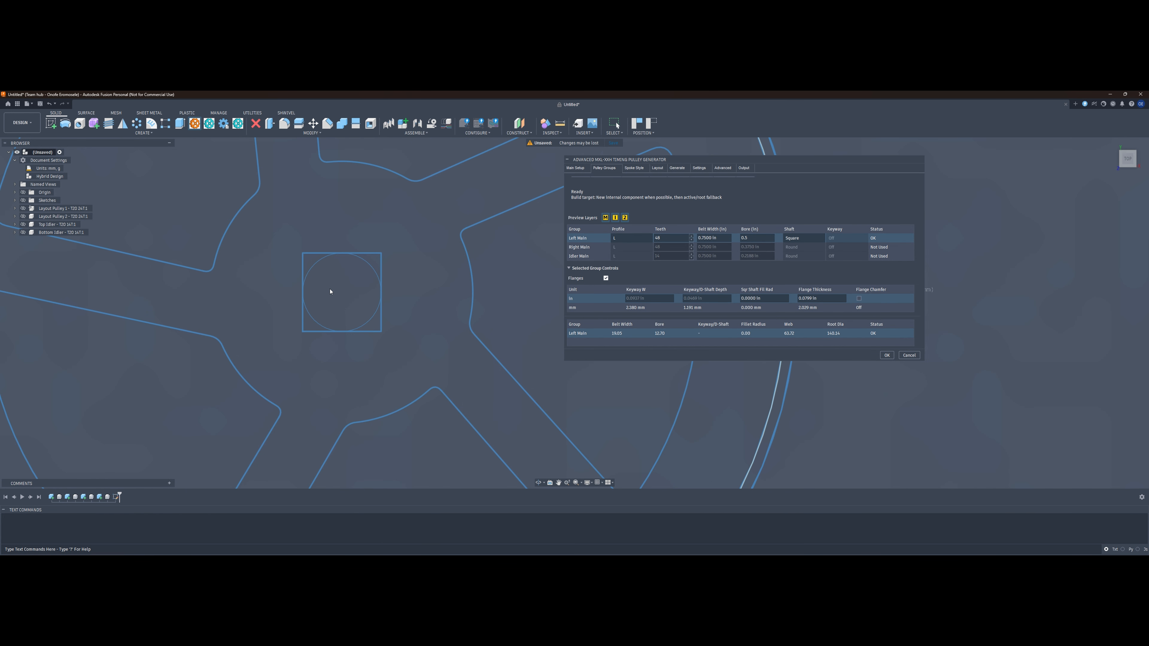
{"action": "left_click", "coordinate": [751, 236]}
{"action": "type", "text": "1"}
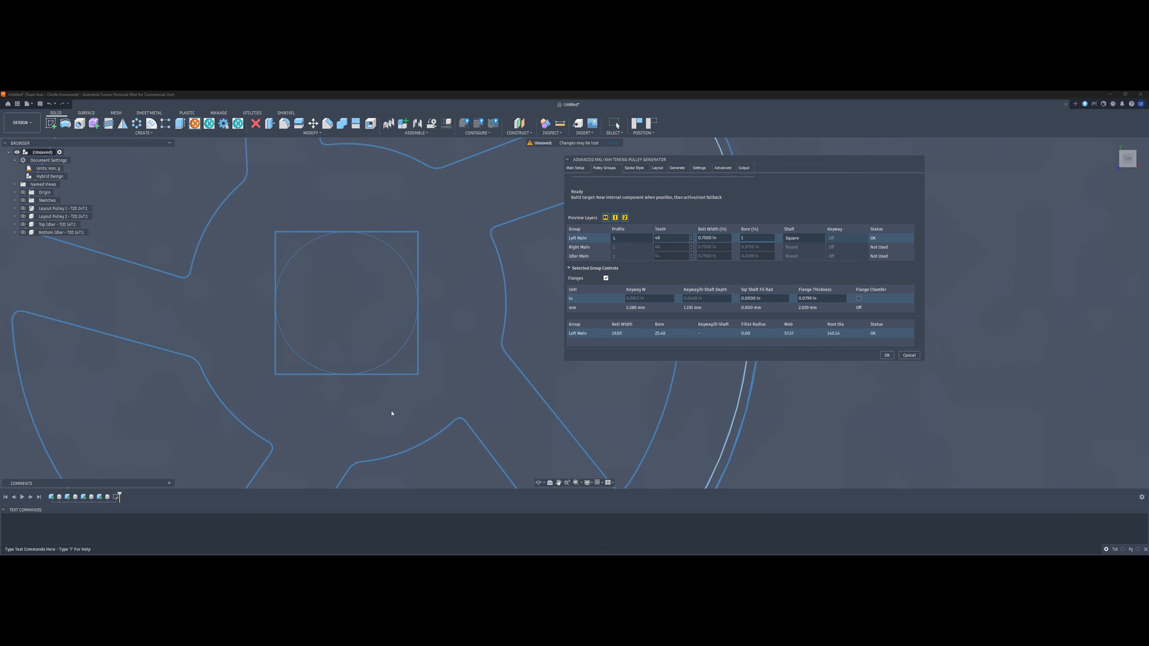
{"action": "scroll", "coordinate": [392, 412], "scroll_direction": "down", "scroll_amount": 3}
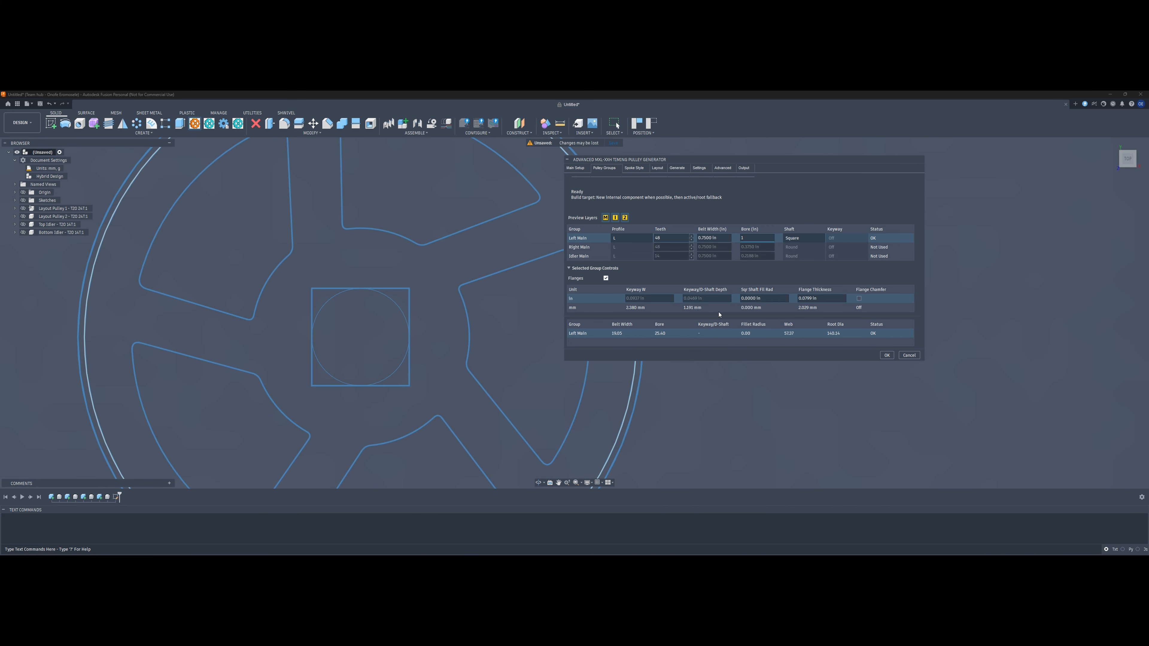
Set the Left Main square shaft fillet radius to 0.125 in and enable the flange chamfer.
{"action": "left_click", "coordinate": [741, 297]}
{"action": "key", "text": "ctrl+a"}
{"action": "type", "text": "0.125"}
{"action": "scroll", "coordinate": [260, 335], "scroll_direction": "down", "scroll_amount": 3}
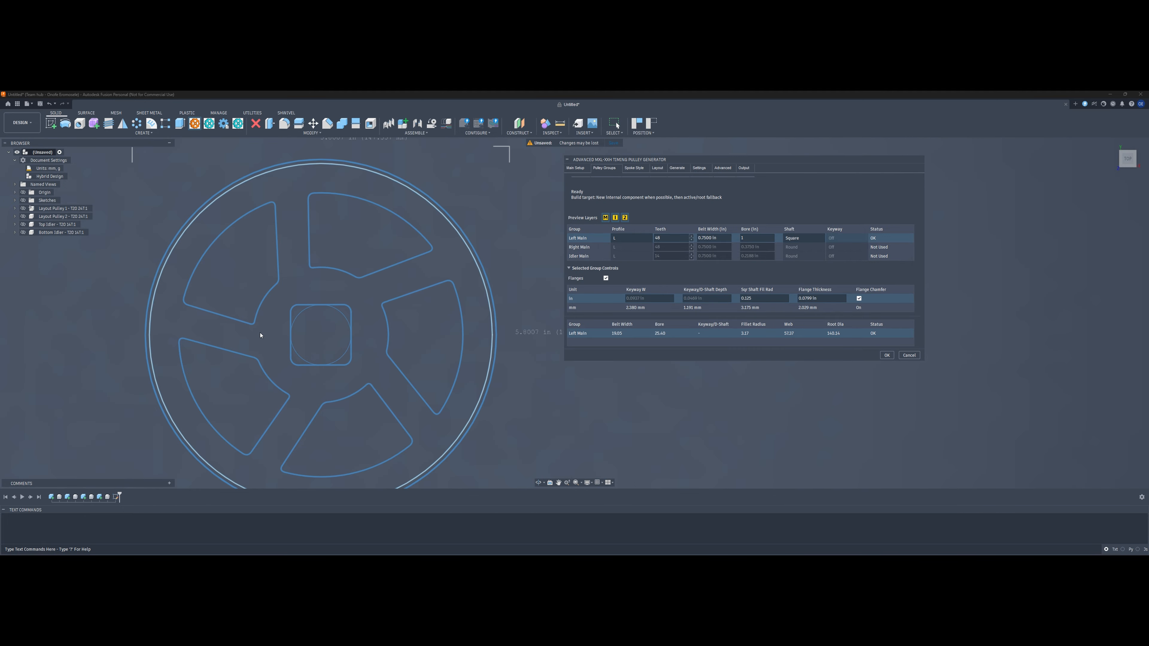
Set the Left Main spoke style to Circular Cut-outs and generate the single pulley.
{"action": "left_click", "coordinate": [635, 169]}
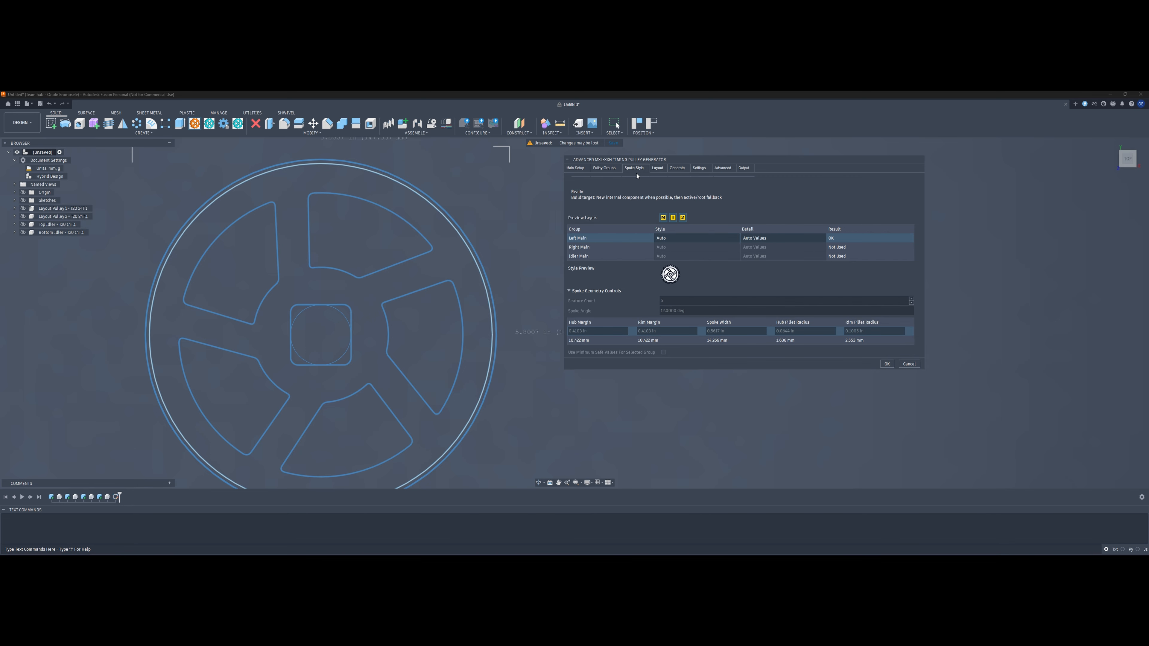
{"action": "left_click", "coordinate": [710, 240]}
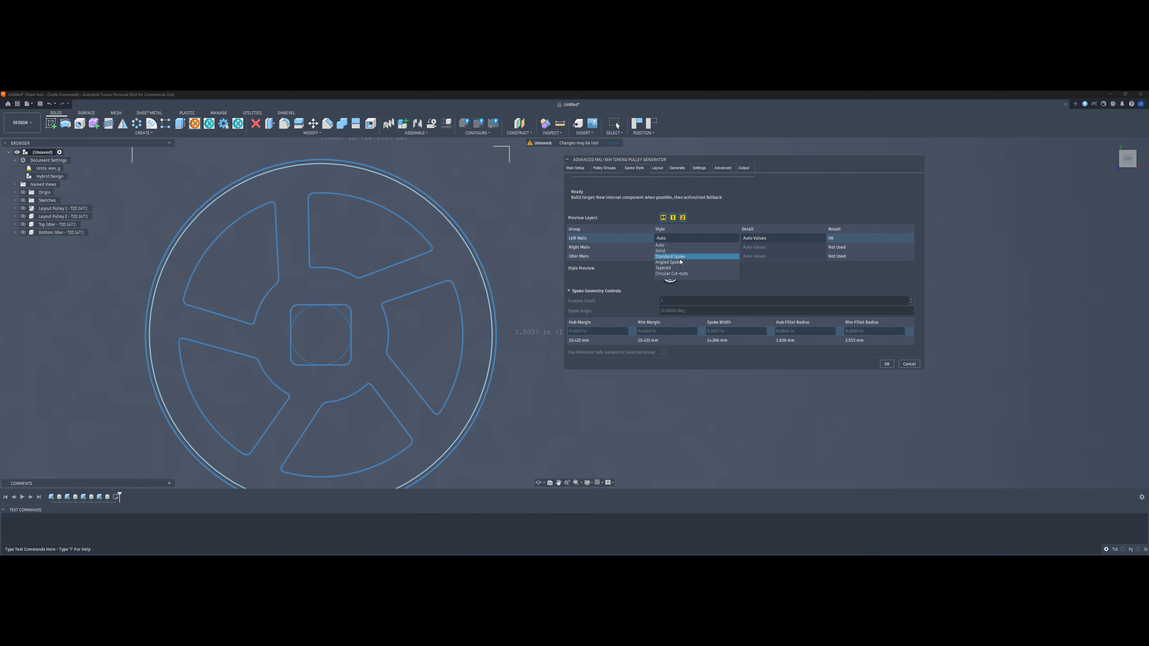
{"action": "left_click", "coordinate": [673, 273]}
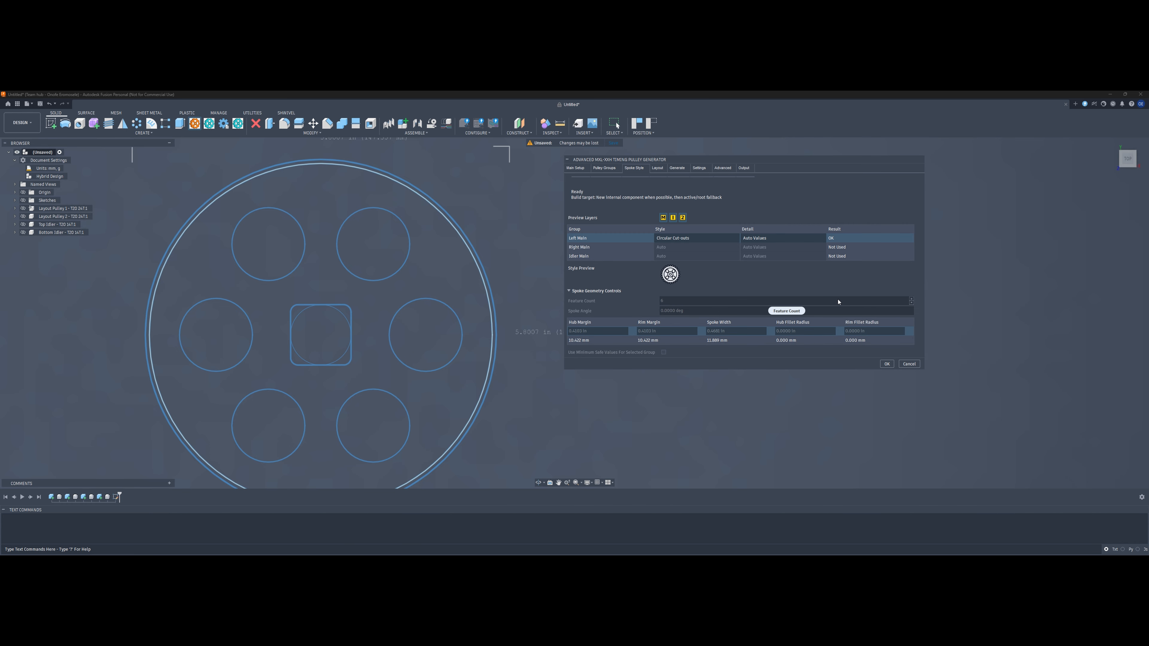
{"action": "left_click", "coordinate": [657, 168]}
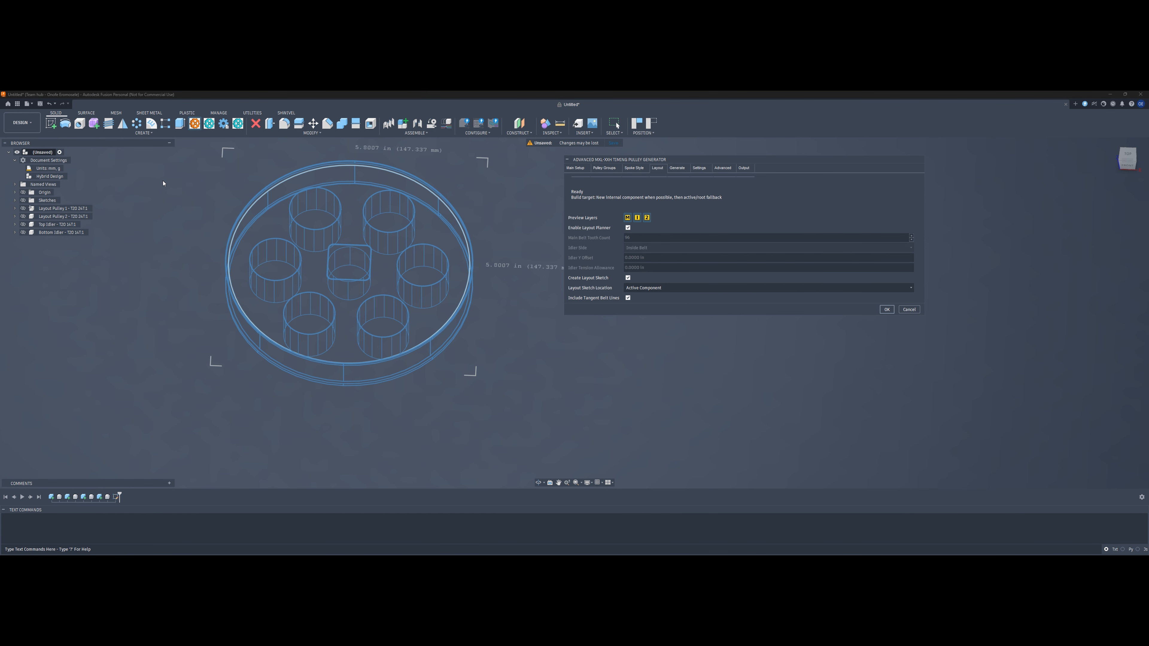
Hide the generated 48-tooth pulley, then briefly show the bottom idler and hide it again.
{"action": "left_click", "coordinate": [23, 240]}
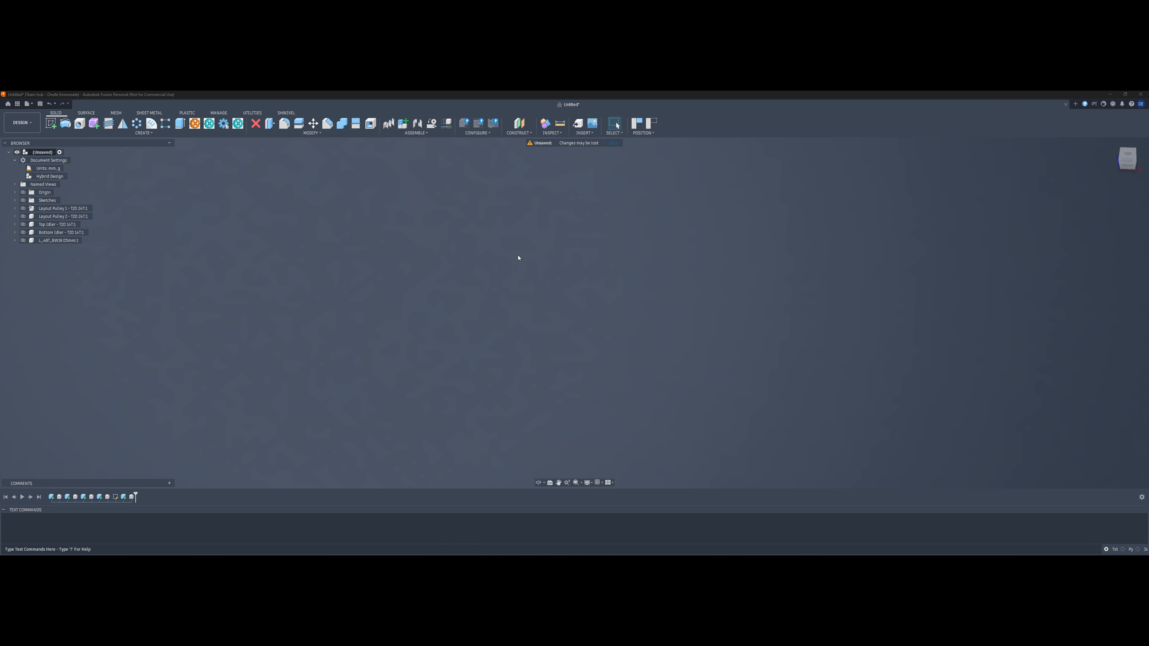
{"action": "left_click", "coordinate": [23, 232]}
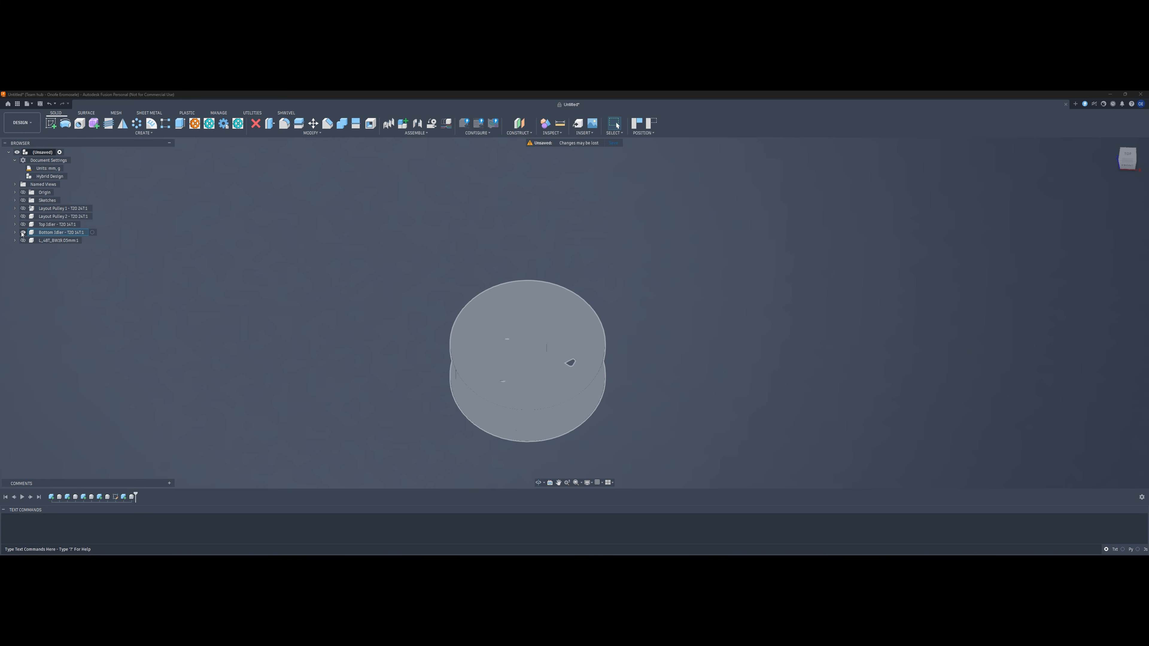
{"action": "left_click", "coordinate": [23, 232]}
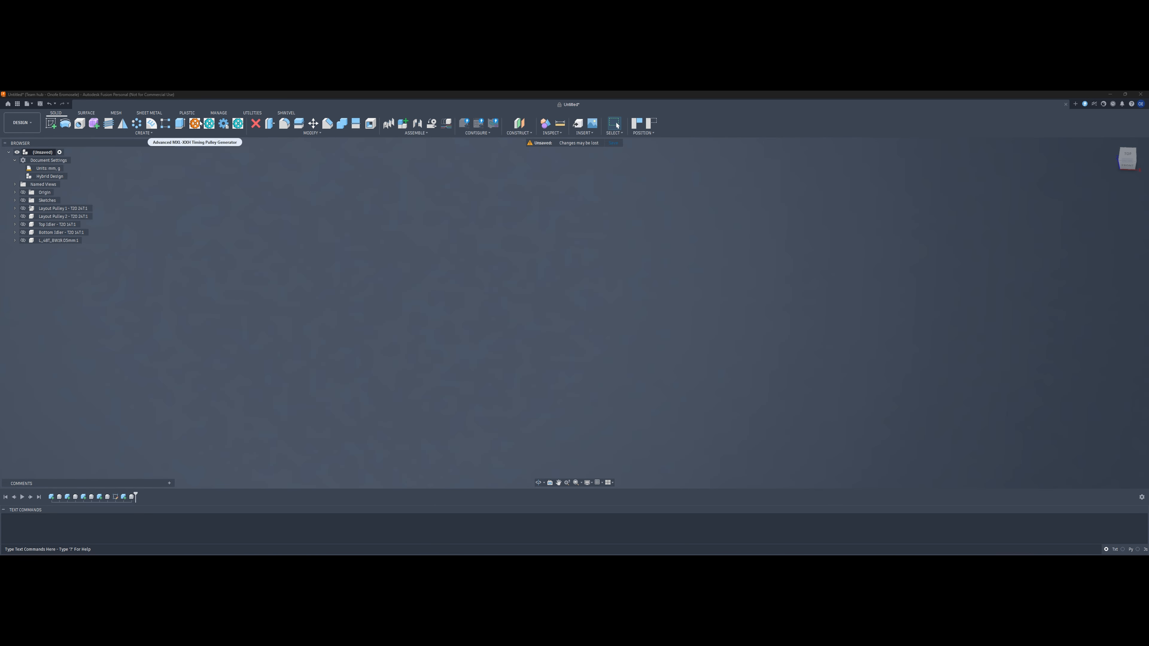
Generate another MXL-XXH single pulley with the Left Main spoke style set to Tapered.
{"action": "left_click", "coordinate": [194, 123]}
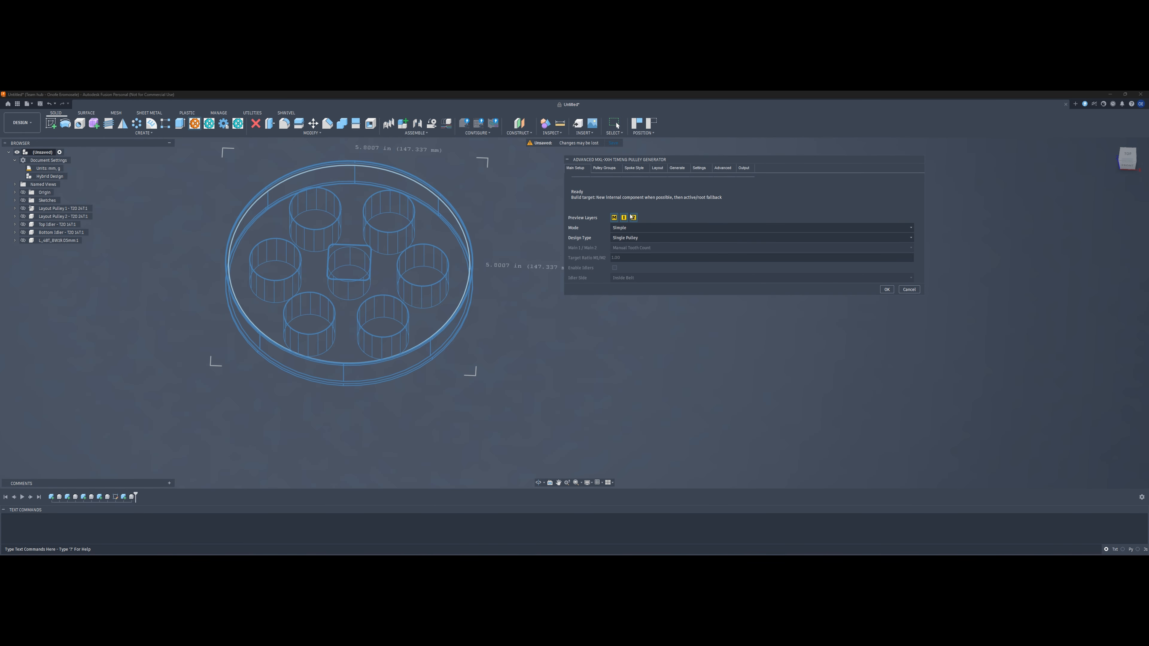
{"action": "left_click", "coordinate": [635, 170]}
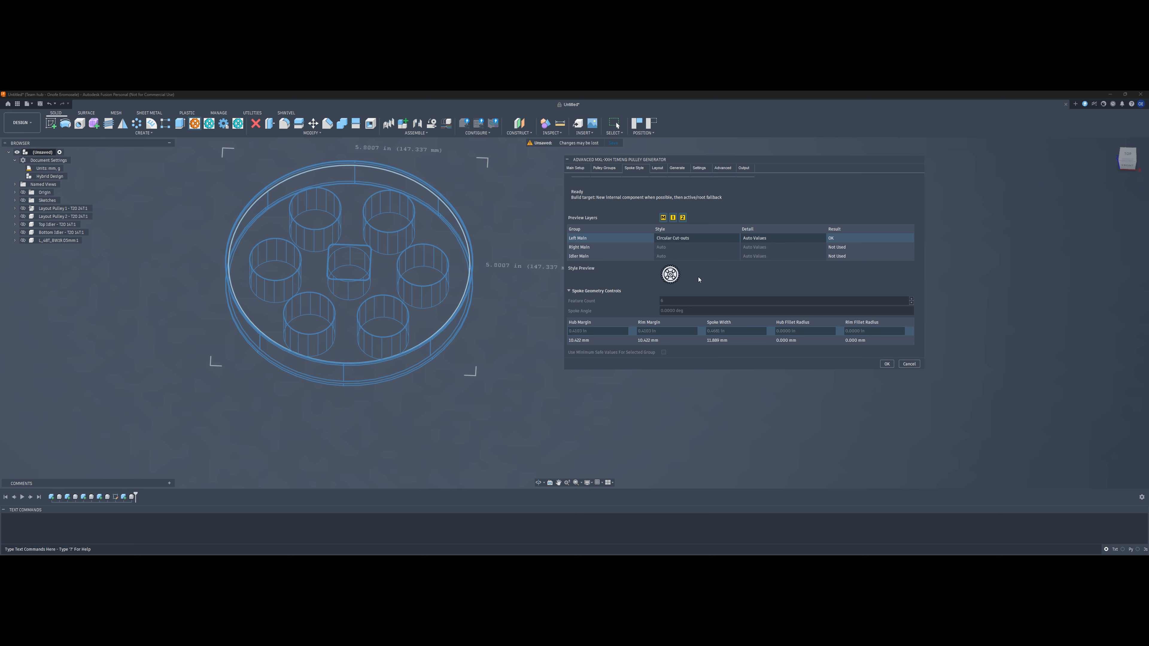
{"action": "left_click", "coordinate": [698, 238]}
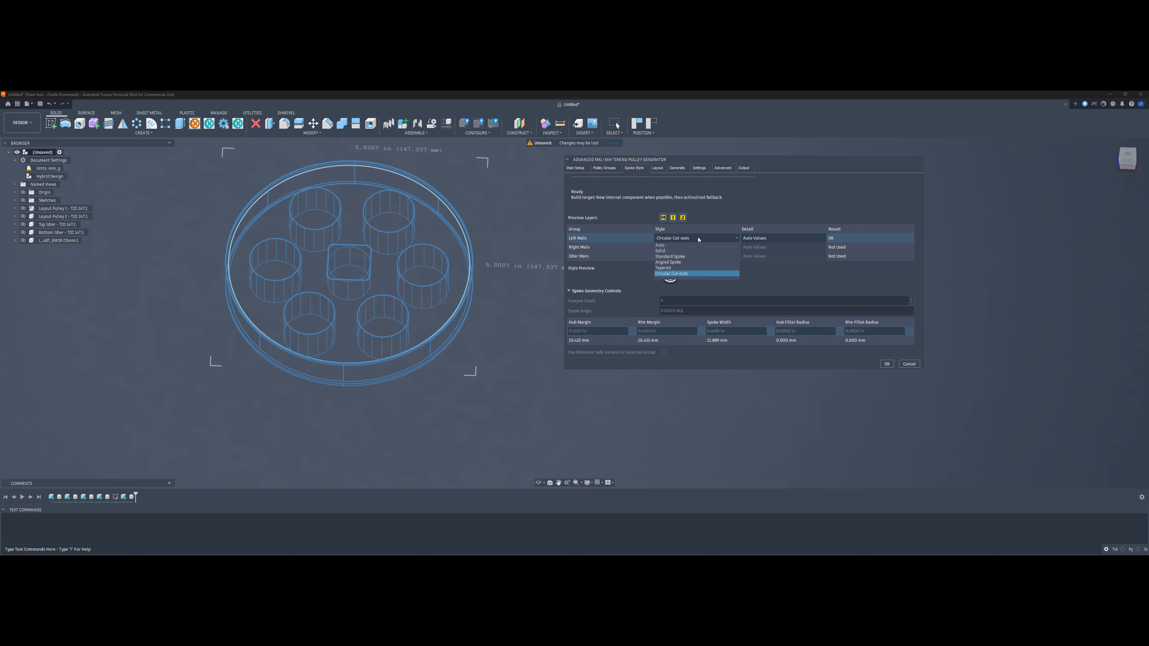
{"action": "left_click", "coordinate": [669, 268]}
{"action": "left_click", "coordinate": [603, 168]}
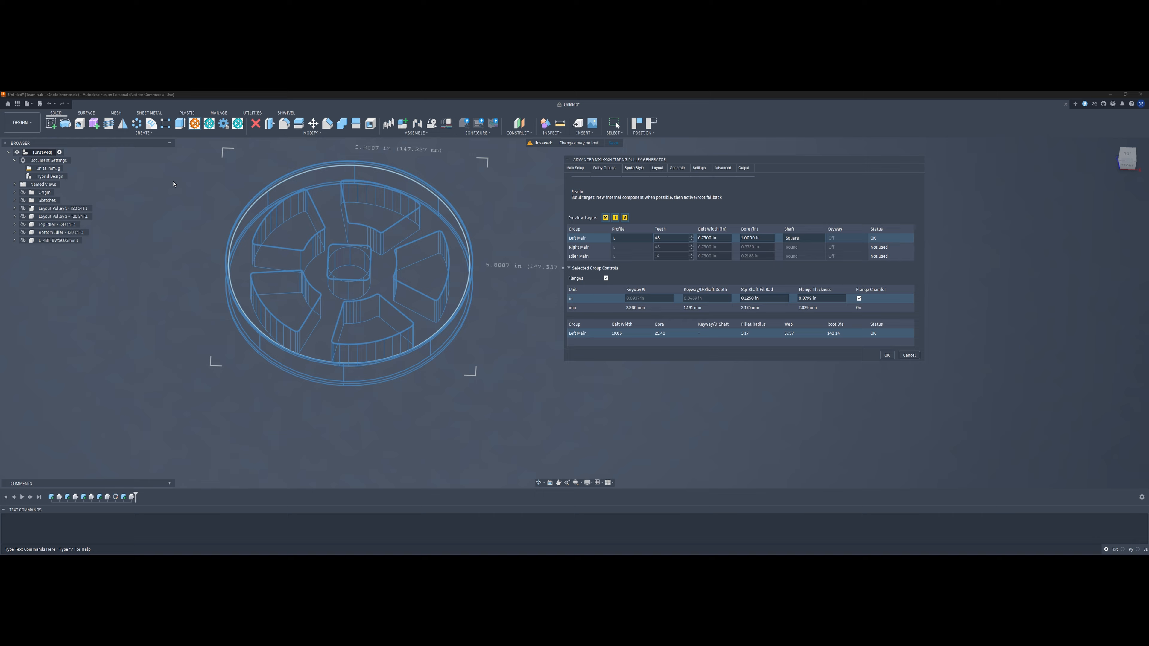
{"action": "left_click", "coordinate": [886, 355]}
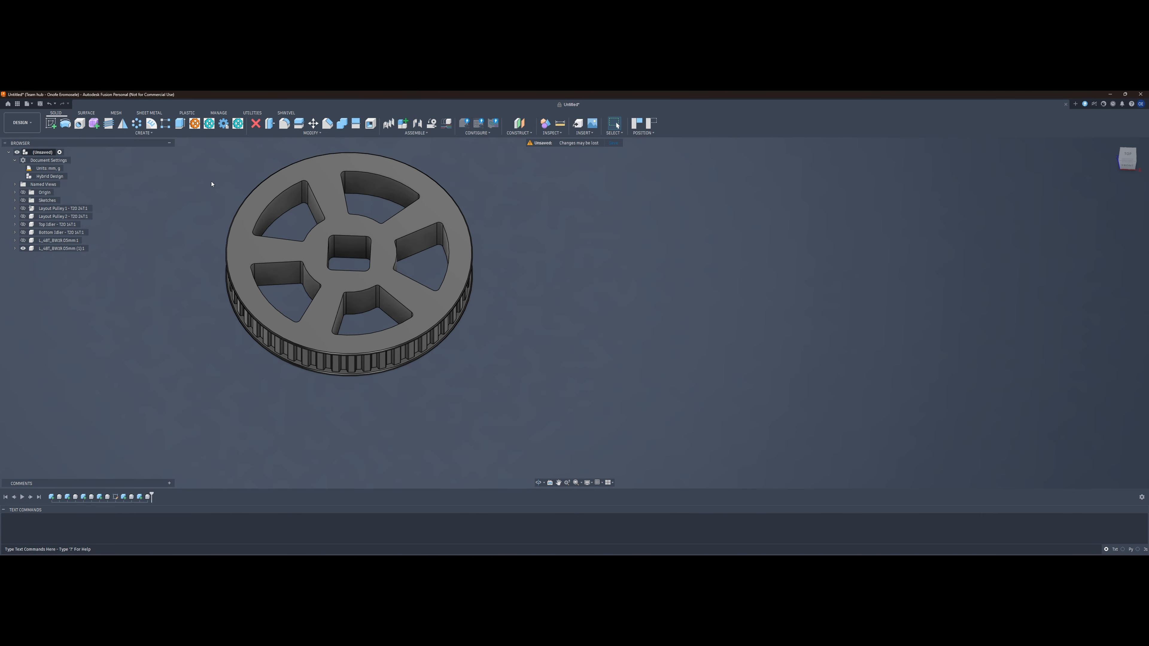
Examine the tapered-spoke pulley's teeth, flanges and square bore up close and from above.
{"action": "middle_click_drag", "start_coordinate": [1027, 134], "coordinate": [1017, 162], "text": "shift"}
{"action": "scroll", "coordinate": [407, 253], "scroll_direction": "up", "scroll_amount": 8}
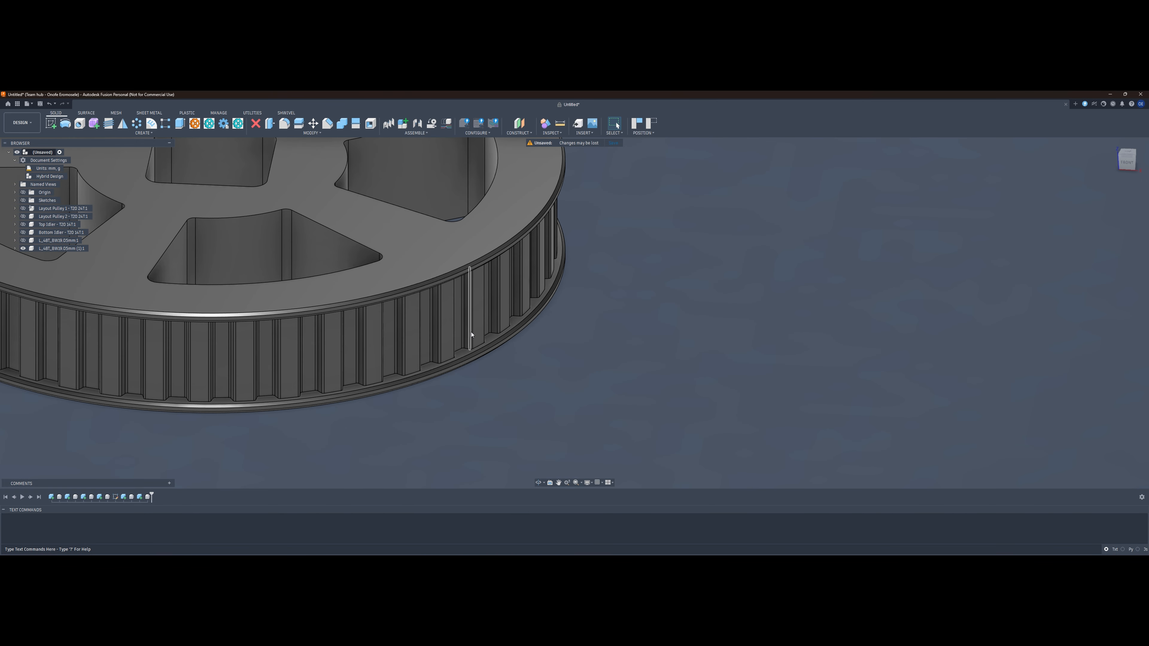
{"action": "scroll", "coordinate": [472, 334], "scroll_direction": "down", "scroll_amount": 5}
{"action": "scroll", "coordinate": [215, 338], "scroll_direction": "up", "scroll_amount": 3}
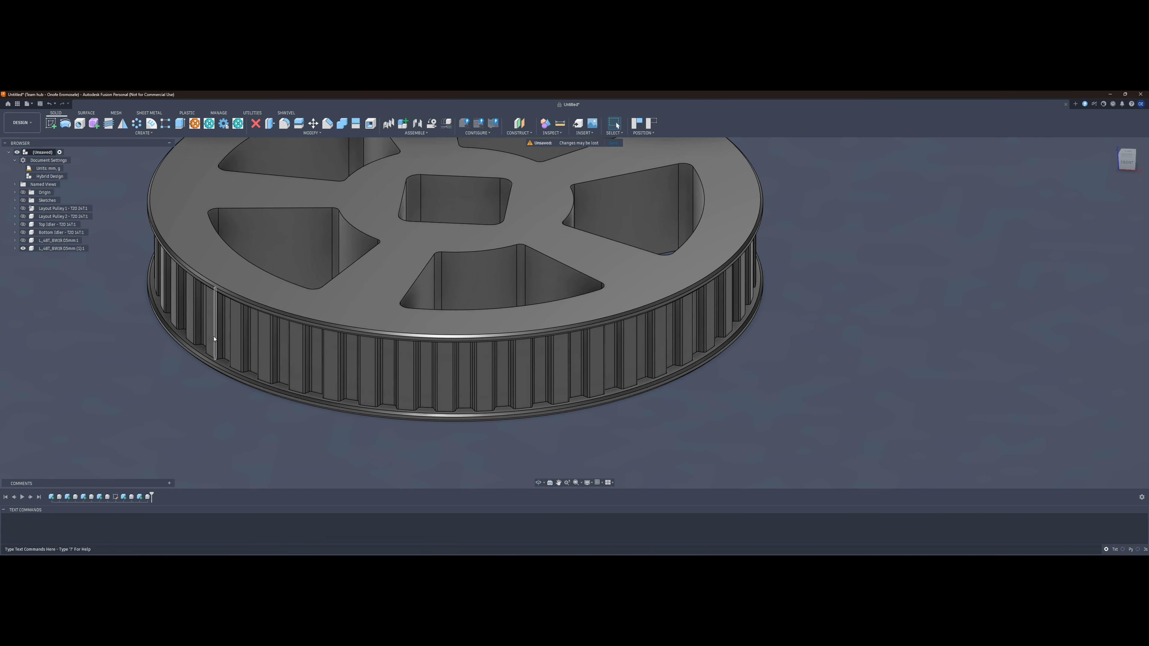
{"action": "scroll", "coordinate": [215, 338], "scroll_direction": "up", "scroll_amount": 2}
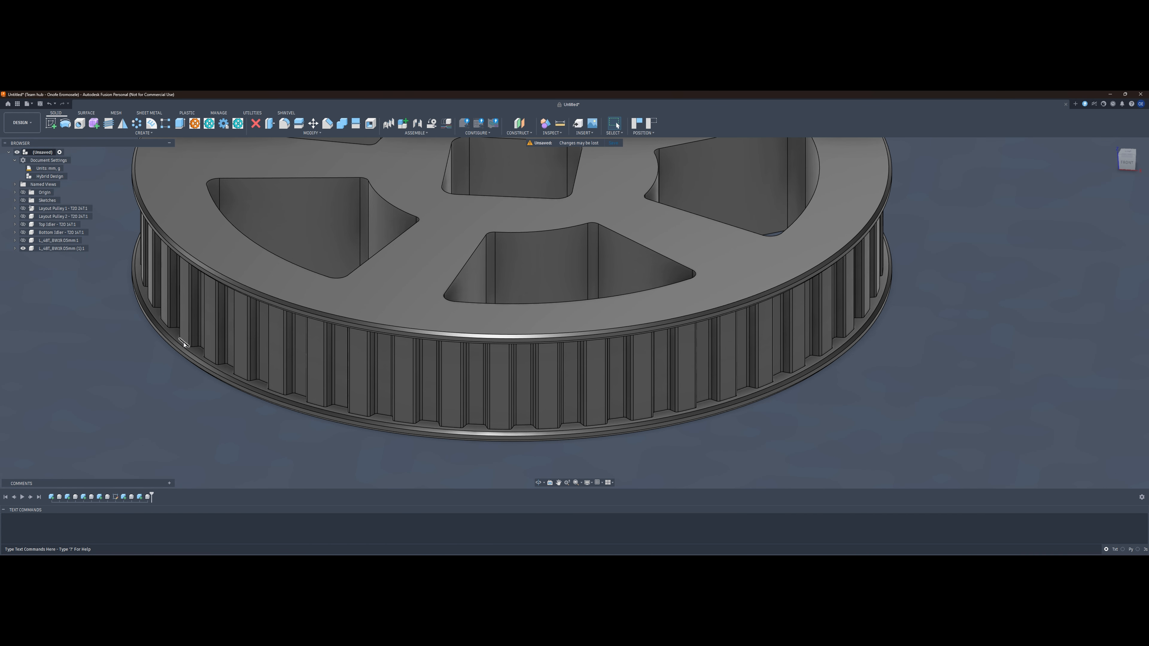
{"action": "scroll", "coordinate": [183, 344], "scroll_direction": "down", "scroll_amount": 5}
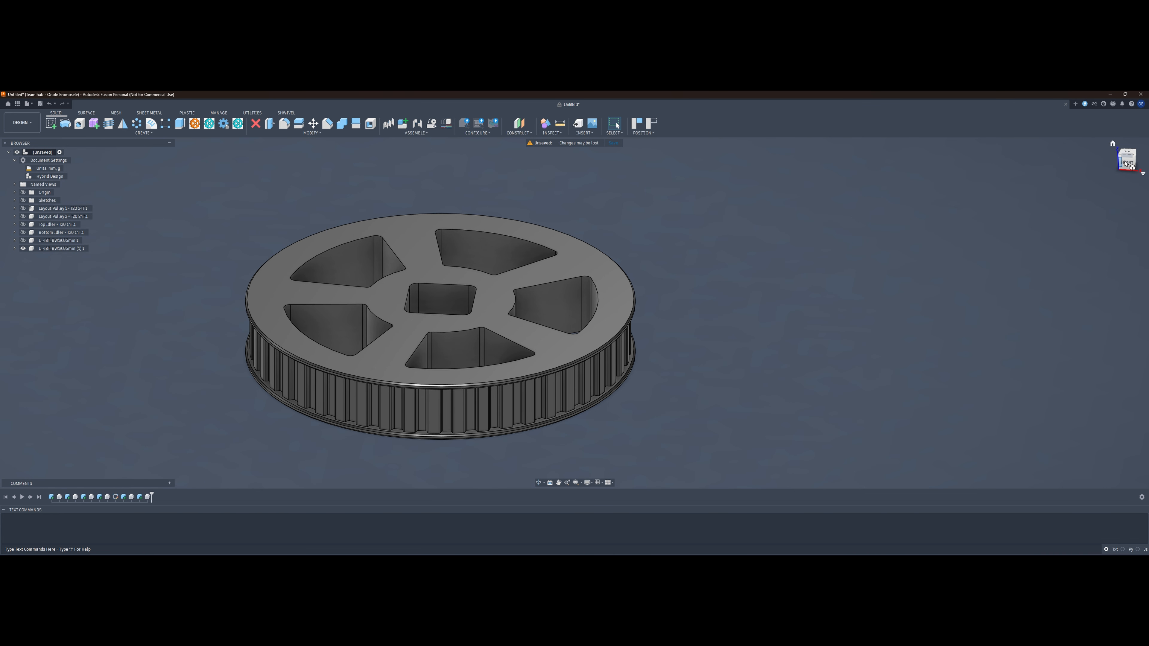
{"action": "left_click_drag", "start_coordinate": [1127, 162], "coordinate": [1128, 190]}
{"action": "scroll", "coordinate": [465, 303], "scroll_direction": "down", "scroll_amount": 3}
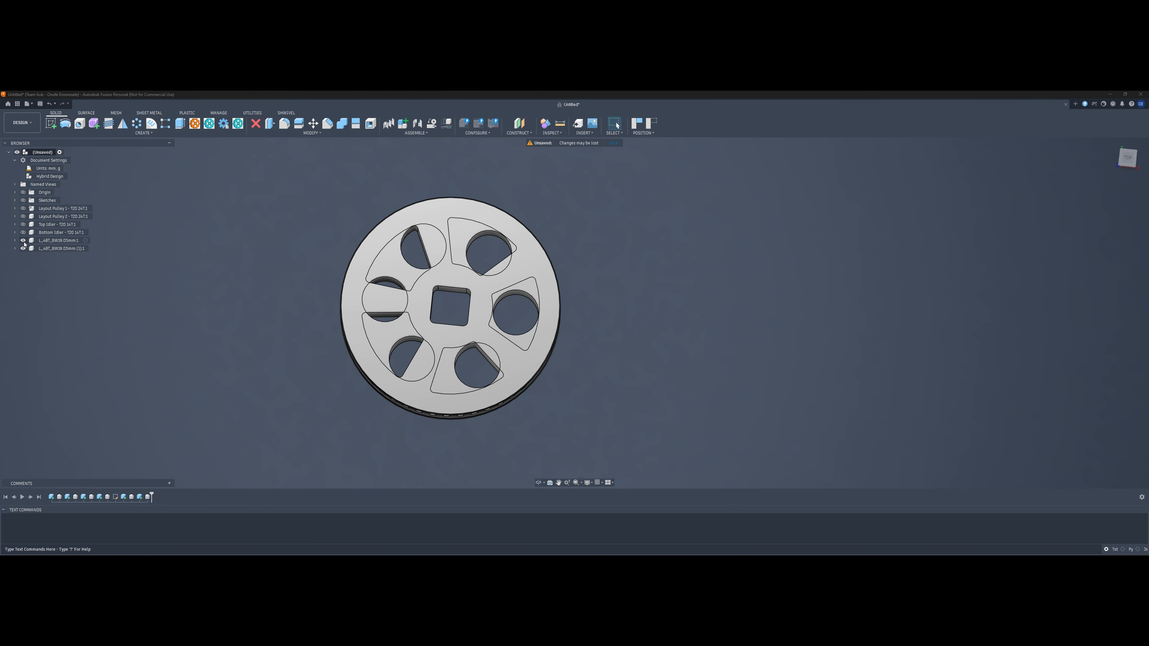
Show the top idler and Layout Pulley 2 beside the tapered-spoke pulley, and briefly display the layout sketches.
{"action": "left_click", "coordinate": [23, 225]}
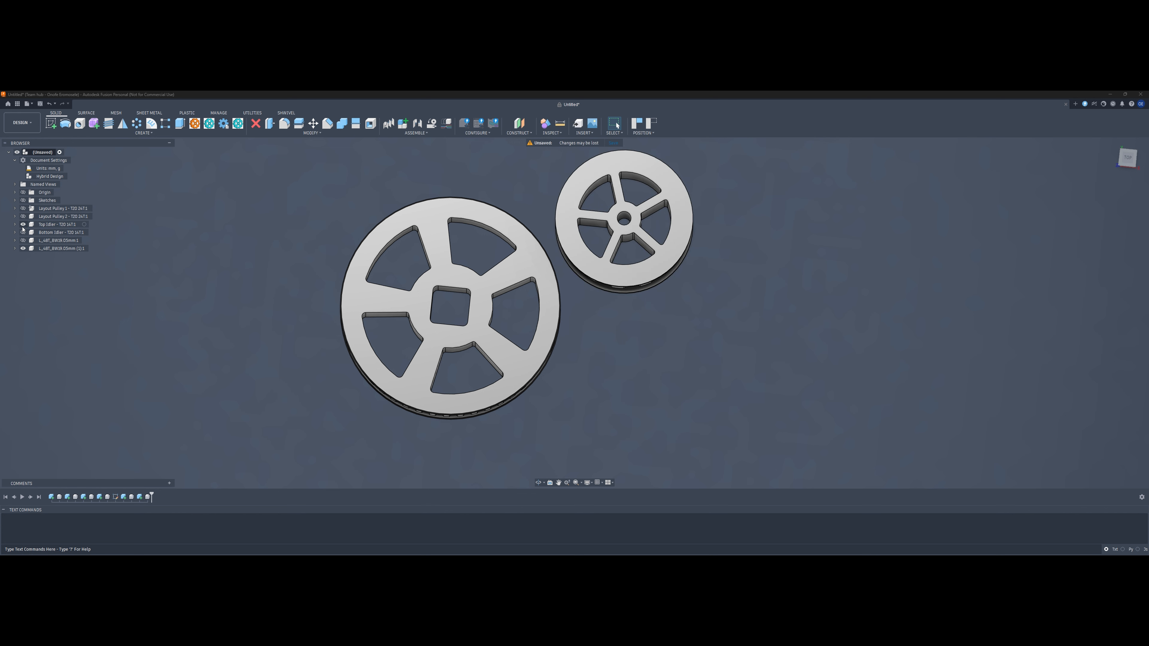
{"action": "left_click", "coordinate": [23, 216]}
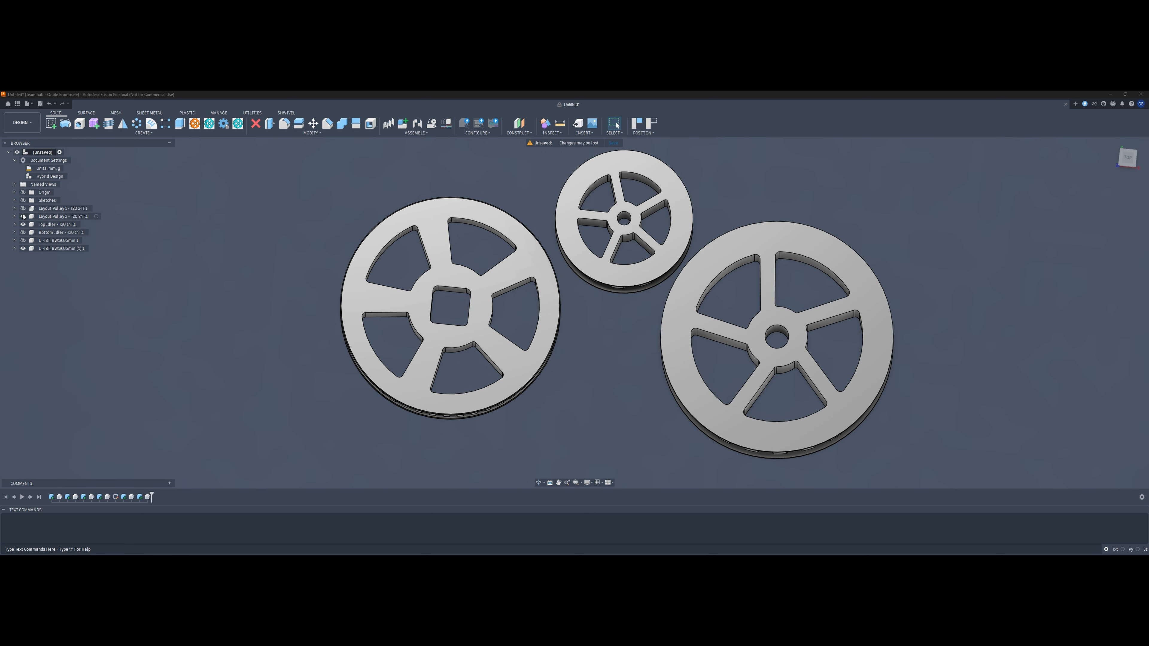
{"action": "left_click", "coordinate": [24, 200]}
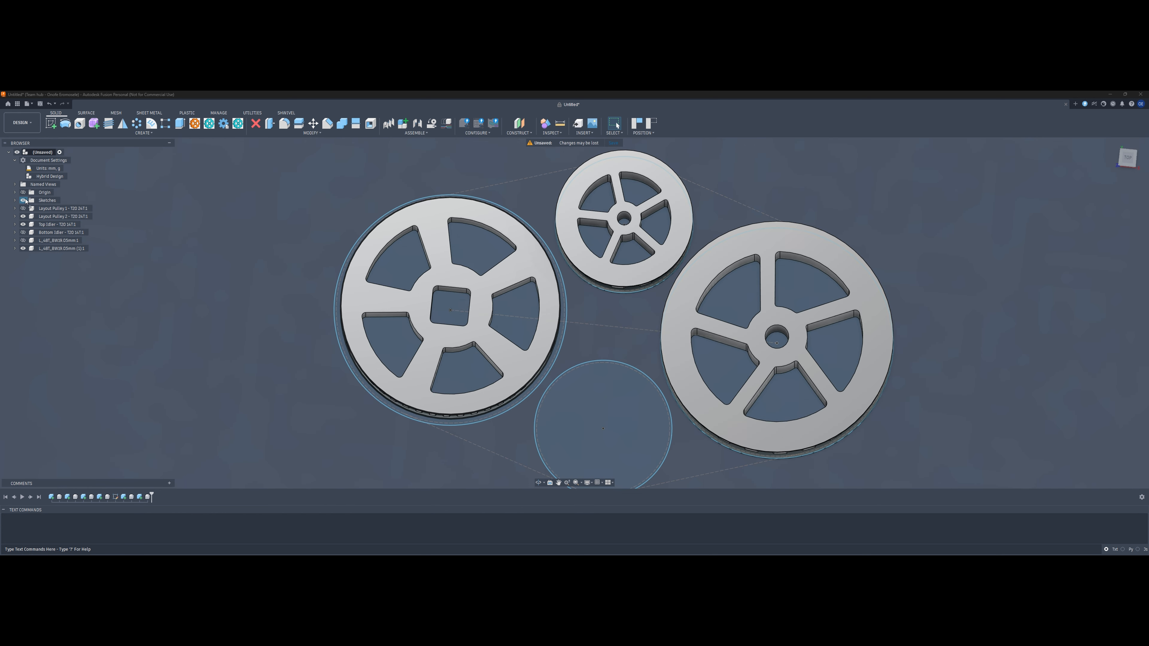
{"action": "left_click", "coordinate": [23, 201]}
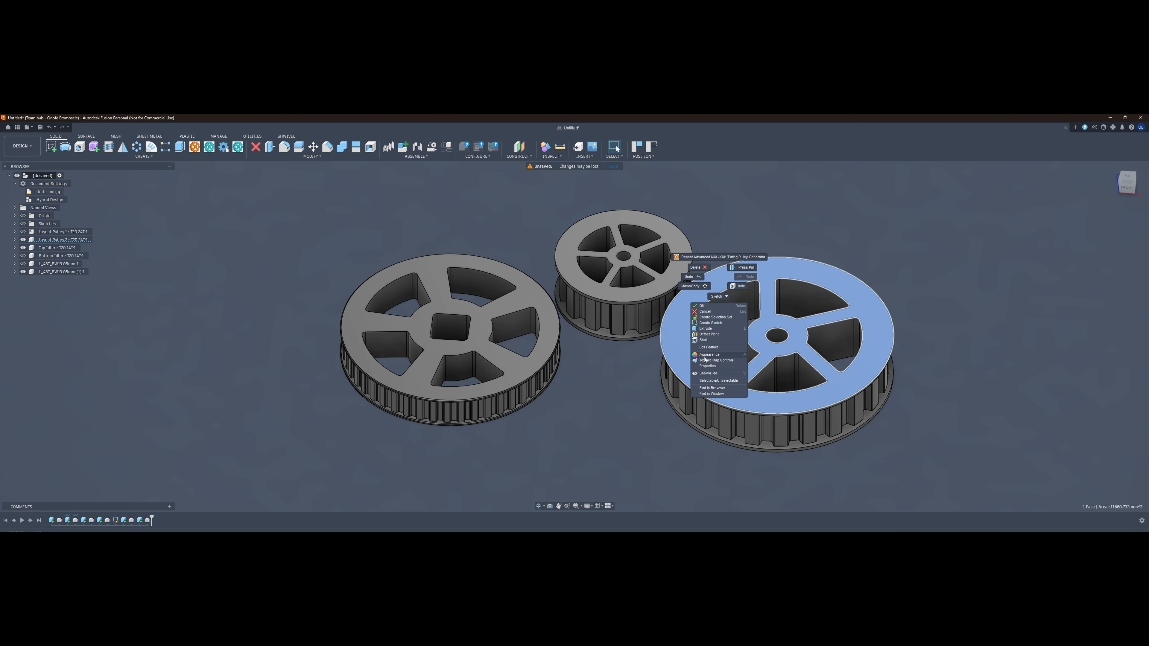
Try the blue and black Enamel Glossy paints on Layout Pulley 2, and settle on Paint - Enamel Glossy (Green).
{"action": "left_click", "coordinate": [719, 353]}
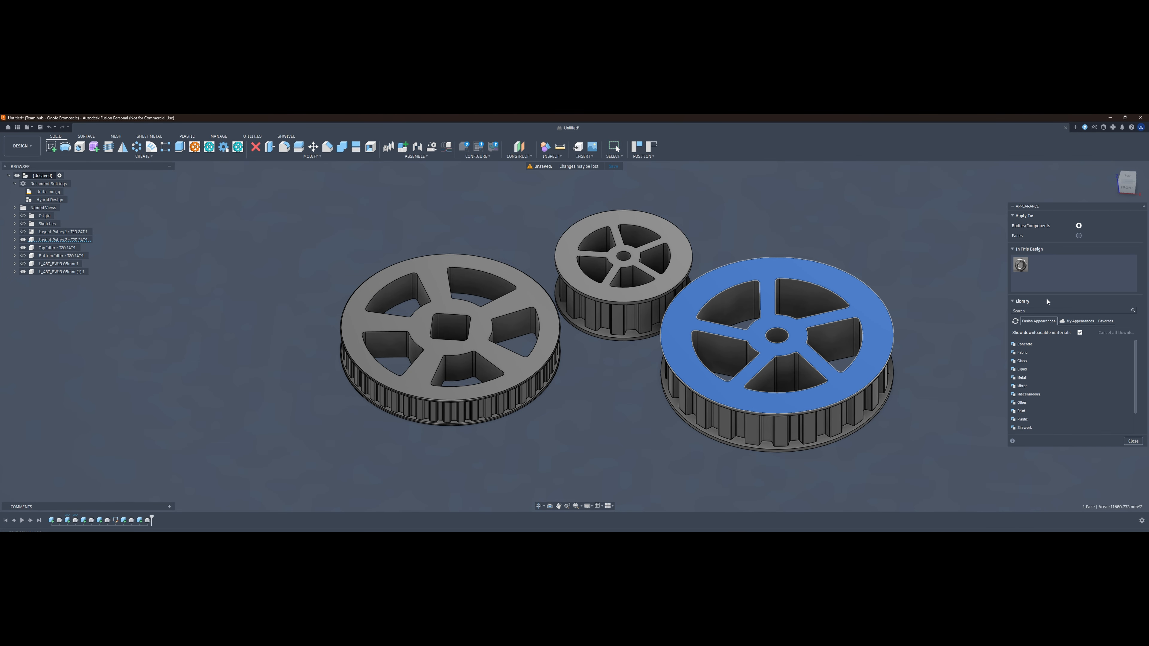
{"action": "left_click", "coordinate": [1021, 369]}
{"action": "scroll", "coordinate": [1041, 392], "scroll_direction": "down", "scroll_amount": 3}
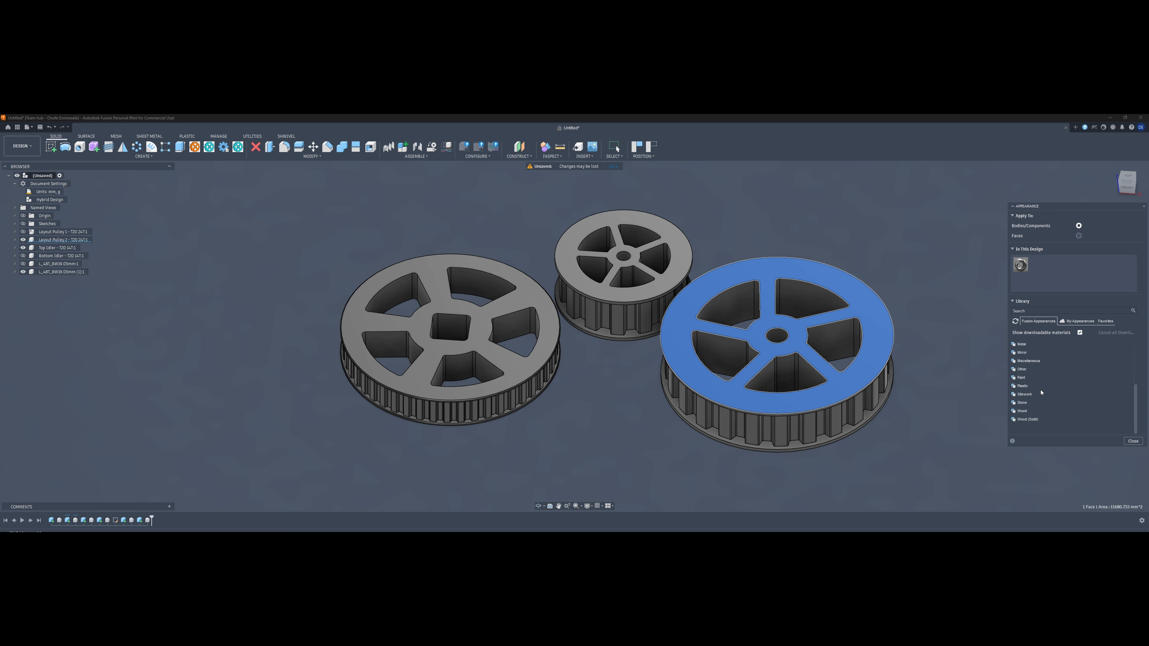
{"action": "scroll", "coordinate": [1040, 389], "scroll_direction": "up", "scroll_amount": 3}
{"action": "scroll", "coordinate": [1035, 391], "scroll_direction": "down", "scroll_amount": 3}
{"action": "left_click", "coordinate": [1021, 377]}
{"action": "scroll", "coordinate": [1031, 392], "scroll_direction": "down", "scroll_amount": 1}
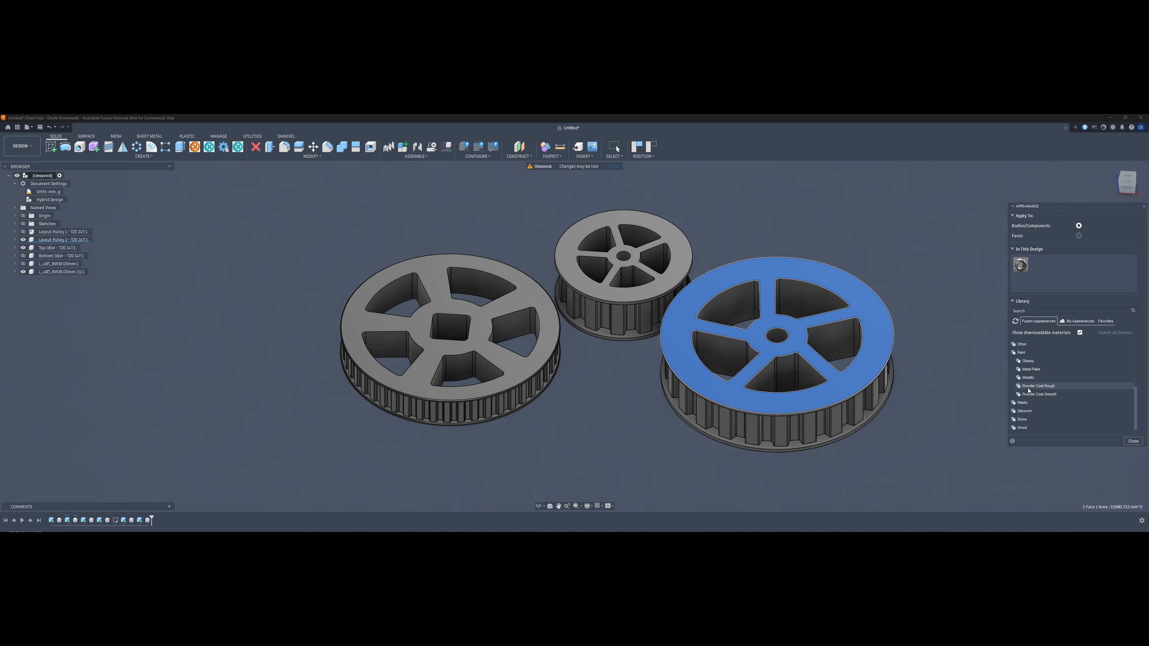
{"action": "left_click", "coordinate": [1027, 360]}
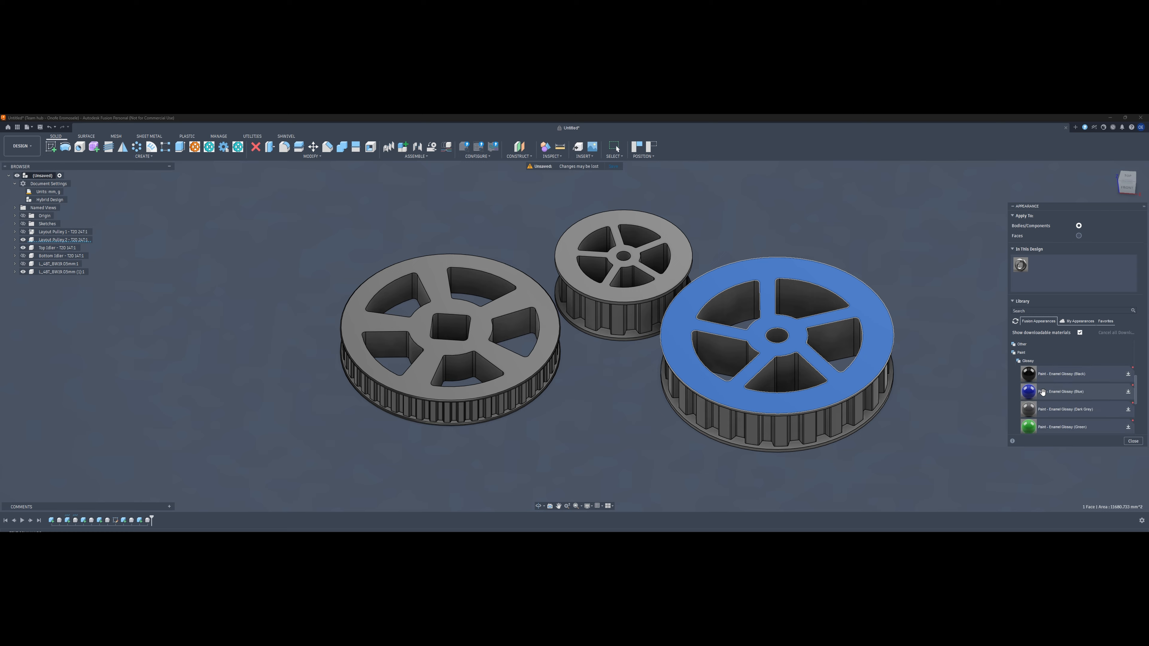
{"action": "left_click_drag", "start_coordinate": [1042, 391], "coordinate": [861, 397]}
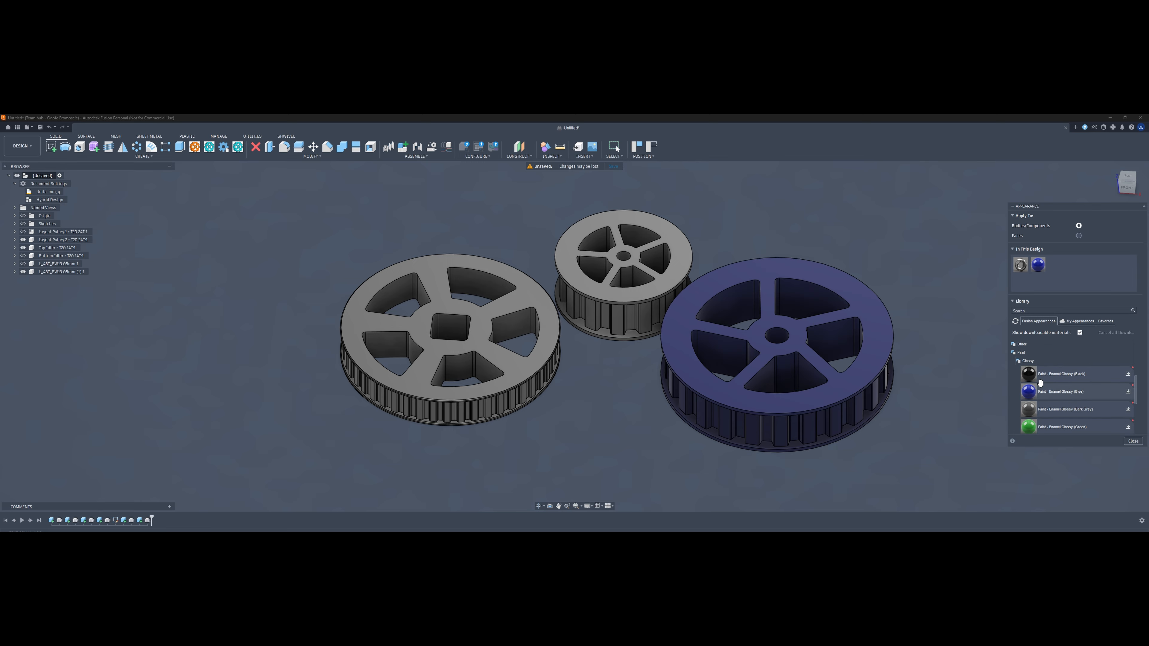
{"action": "left_click_drag", "start_coordinate": [1035, 377], "coordinate": [841, 406]}
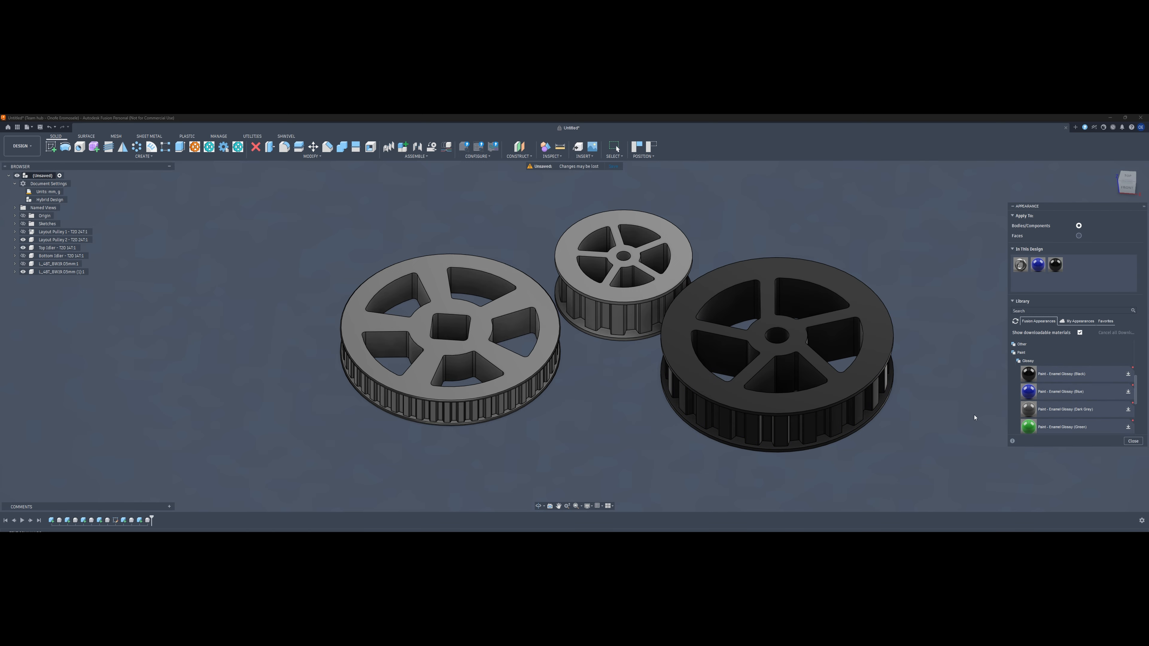
{"action": "left_click_drag", "start_coordinate": [1036, 426], "coordinate": [840, 402]}
Apply Paint - Enamel Glossy (Yellow) to the top idler and Paint - Enamel Glossy (Red) to the tapered-spoke pulley.
{"action": "scroll", "coordinate": [1040, 407], "scroll_direction": "down", "scroll_amount": 2}
{"action": "left_click_drag", "start_coordinate": [1031, 419], "coordinate": [642, 316]}
{"action": "left_click_drag", "start_coordinate": [1031, 384], "coordinate": [524, 391]}
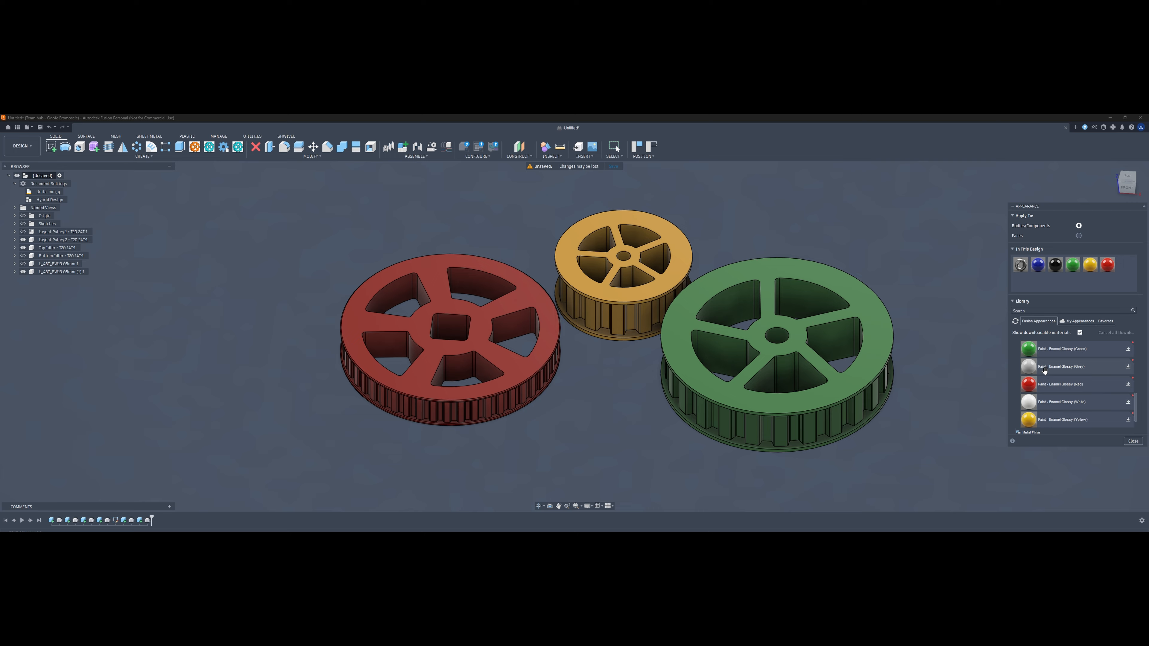
Show the bottom idler and apply Paint - Enamel Glossy (White) to it.
{"action": "left_click", "coordinate": [24, 256]}
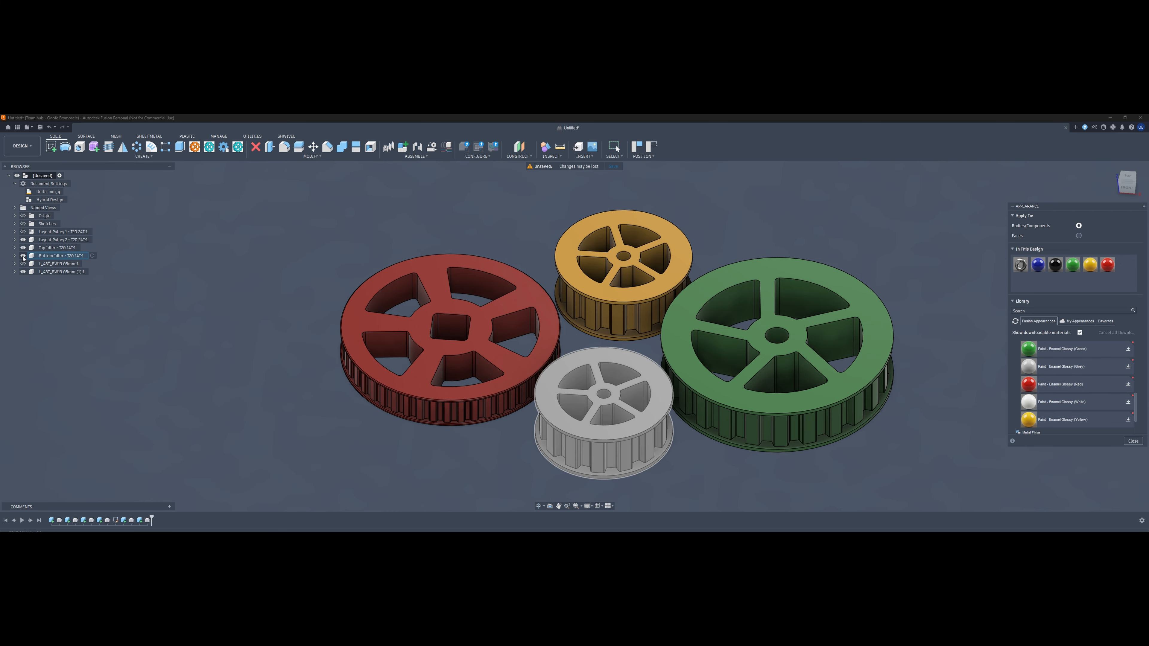
{"action": "left_click_drag", "start_coordinate": [1044, 402], "coordinate": [605, 451]}
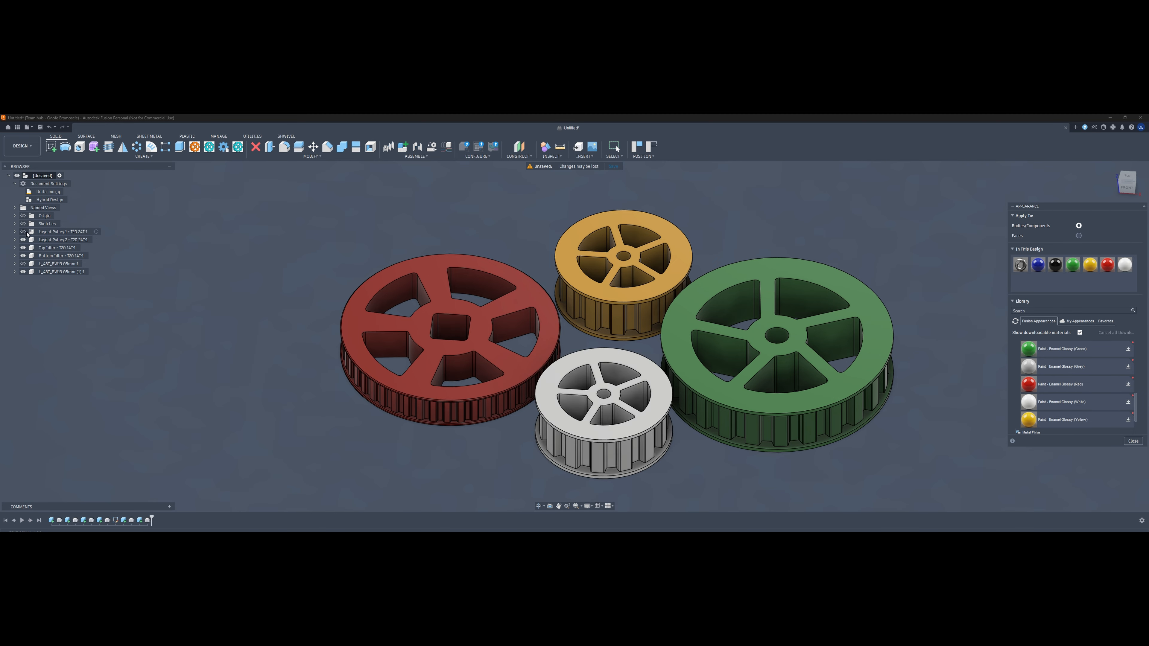
Show the pulley with circular cut-outs and move its body -150 mm along X, clear of the red pulley.
{"action": "left_click", "coordinate": [23, 264]}
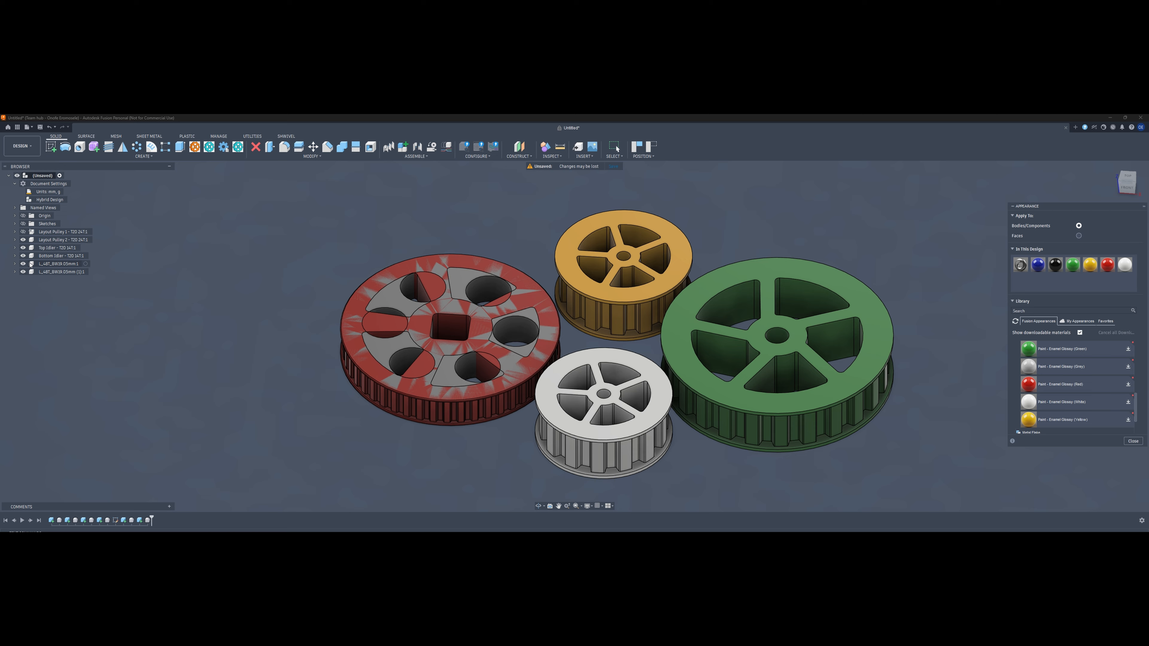
{"action": "left_click", "coordinate": [312, 147]}
{"action": "left_click", "coordinate": [449, 331]}
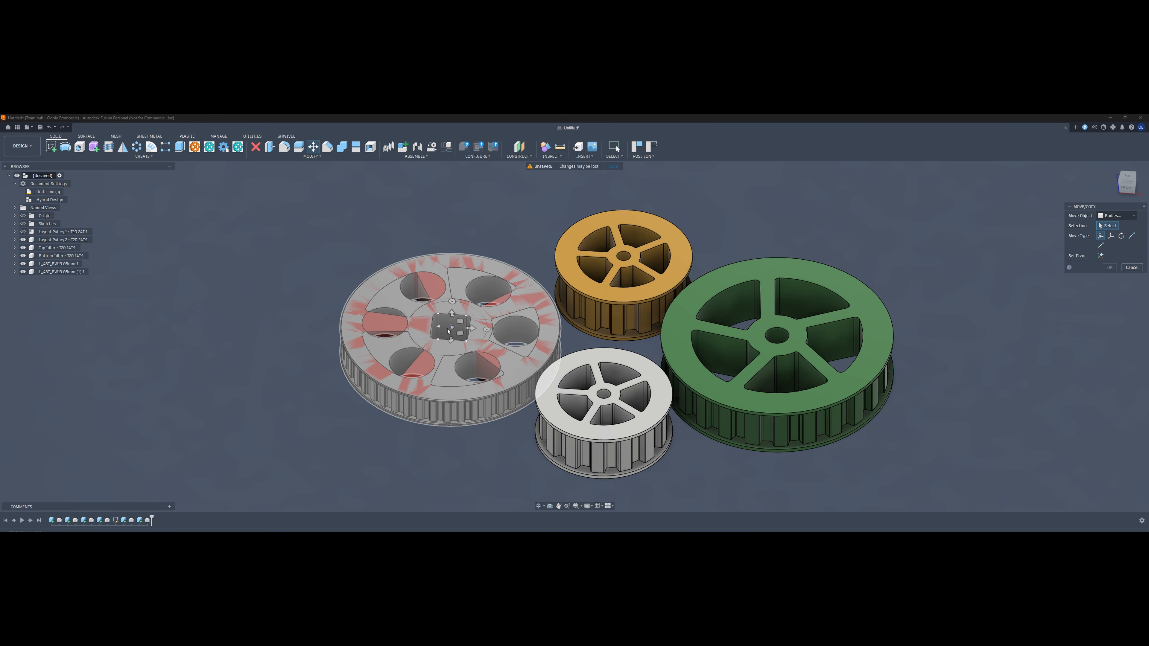
{"action": "left_click", "coordinate": [449, 329]}
{"action": "left_click_drag", "start_coordinate": [475, 330], "coordinate": [247, 325]}
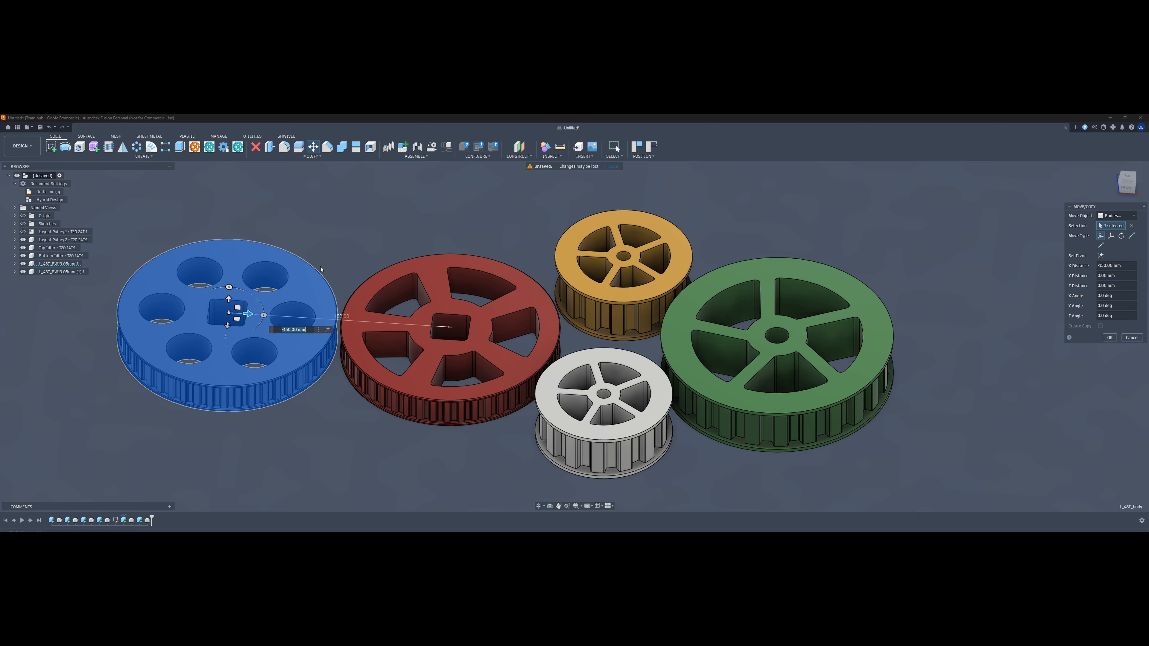
{"action": "left_click", "coordinate": [1109, 337]}
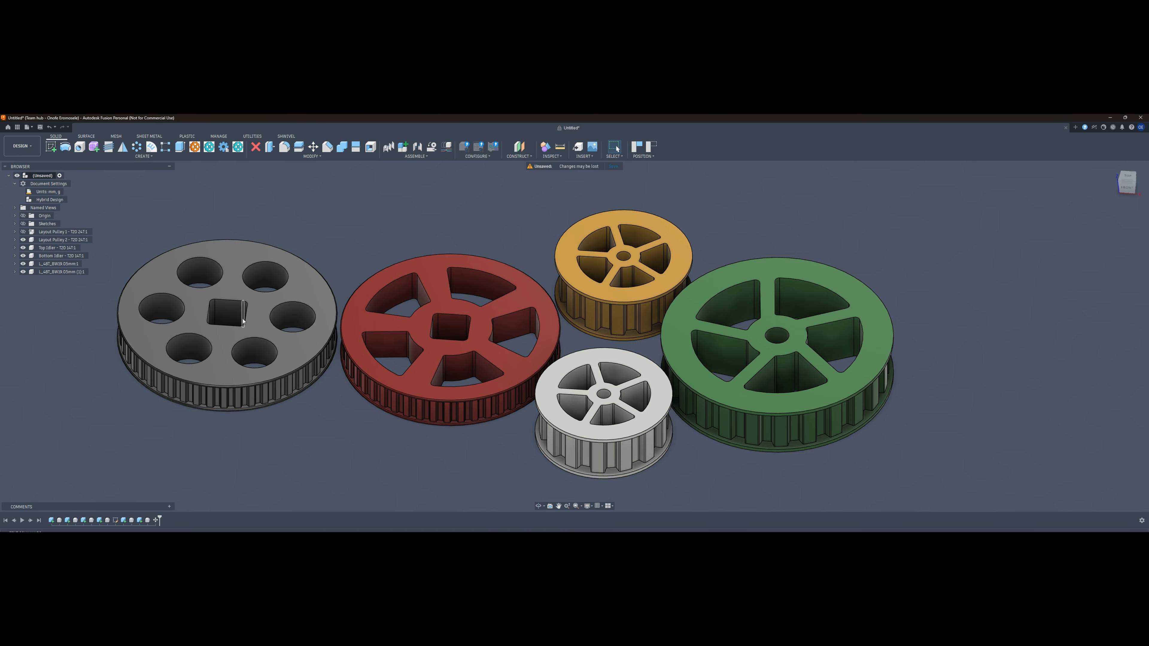
Try Paint - Enamel Glossy (Grey) on the circular cut-out pulley, and replace it with the Polyimide (Kapton) plastic appearance.
{"action": "right_click", "coordinate": [253, 321]}
{"action": "left_click", "coordinate": [244, 393]}
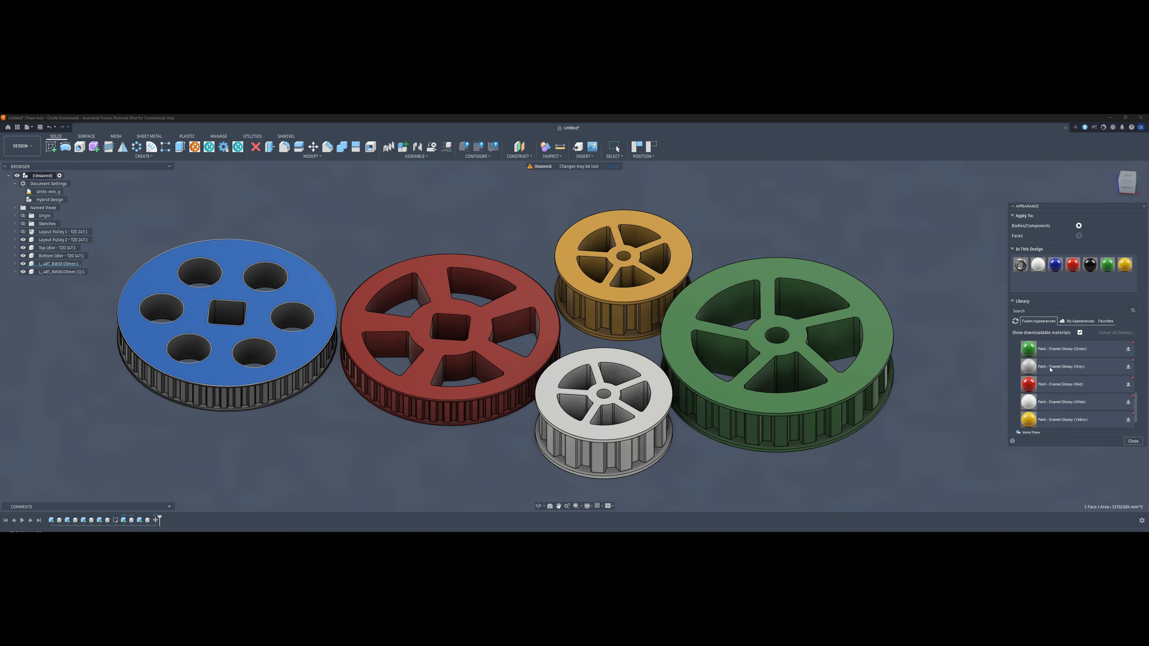
{"action": "mouse_move", "coordinate": [1049, 369]}
{"action": "left_mouse_down"}
{"action": "mouse_move", "coordinate": [317, 397]}
{"action": "mouse_move", "coordinate": [264, 356]}
{"action": "left_mouse_up"}
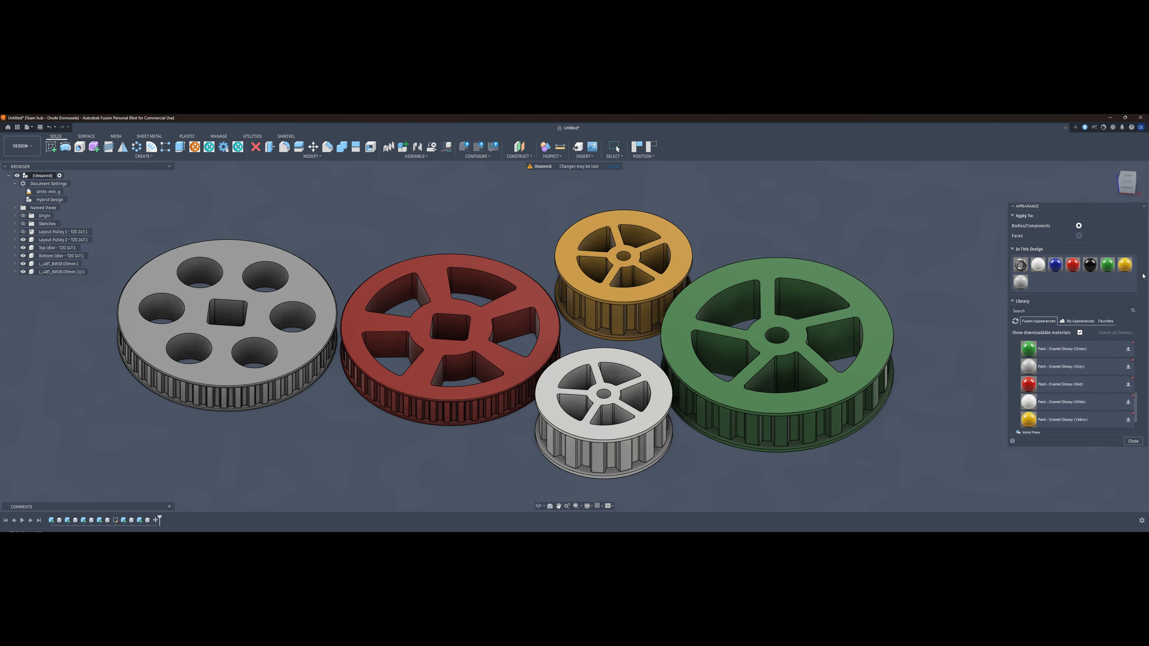
{"action": "scroll", "coordinate": [1076, 370], "scroll_direction": "down", "scroll_amount": 3}
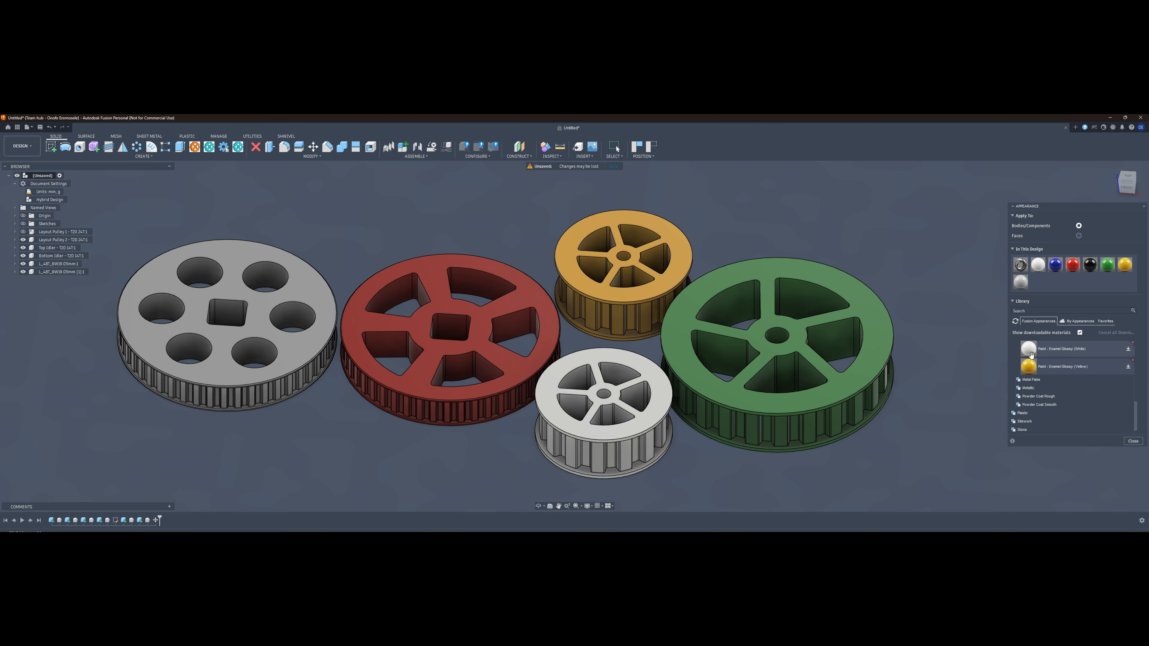
{"action": "left_click", "coordinate": [1013, 396]}
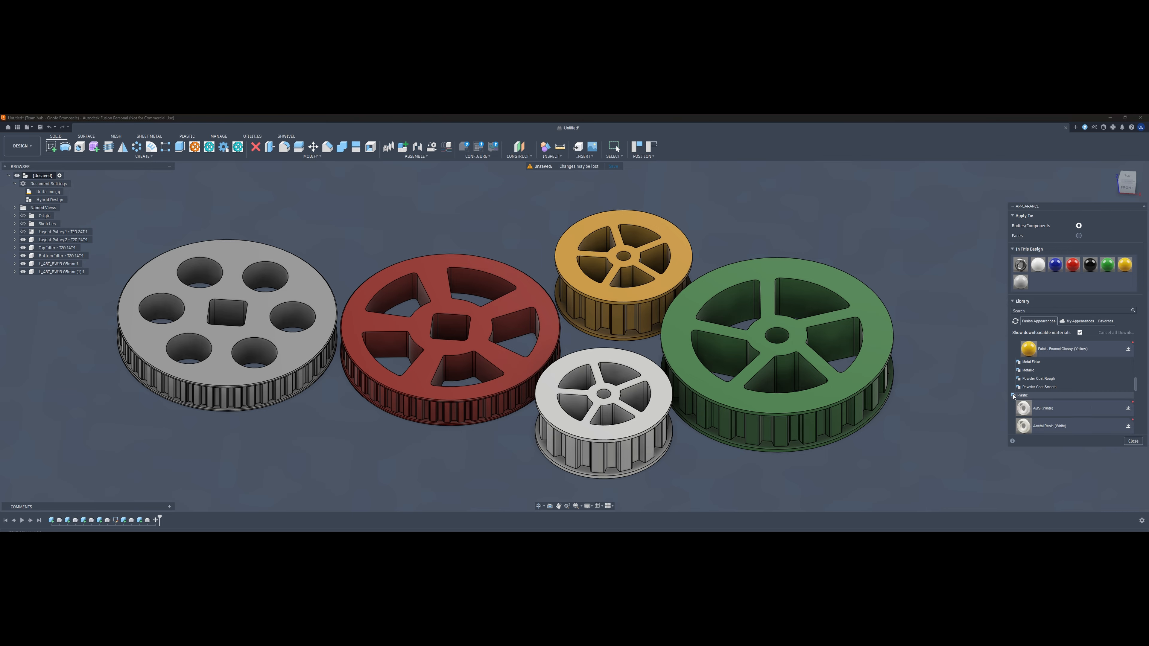
{"action": "scroll", "coordinate": [1059, 403], "scroll_direction": "down", "scroll_amount": 3}
{"action": "scroll", "coordinate": [1059, 404], "scroll_direction": "down", "scroll_amount": 4}
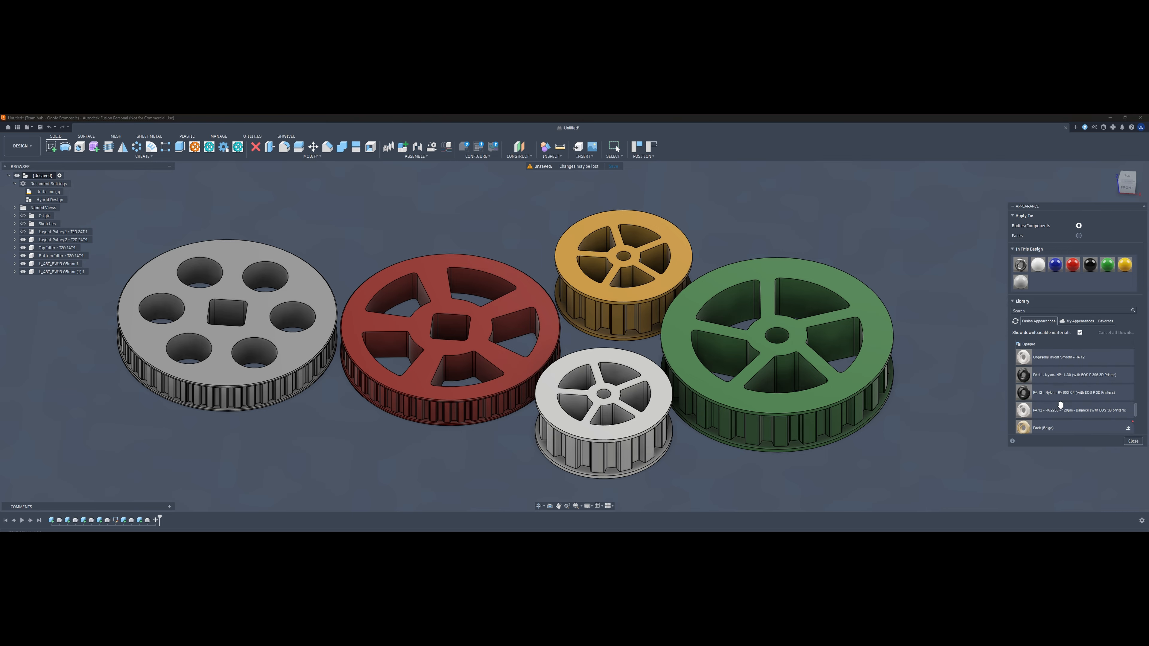
{"action": "scroll", "coordinate": [1051, 403], "scroll_direction": "down", "scroll_amount": 3}
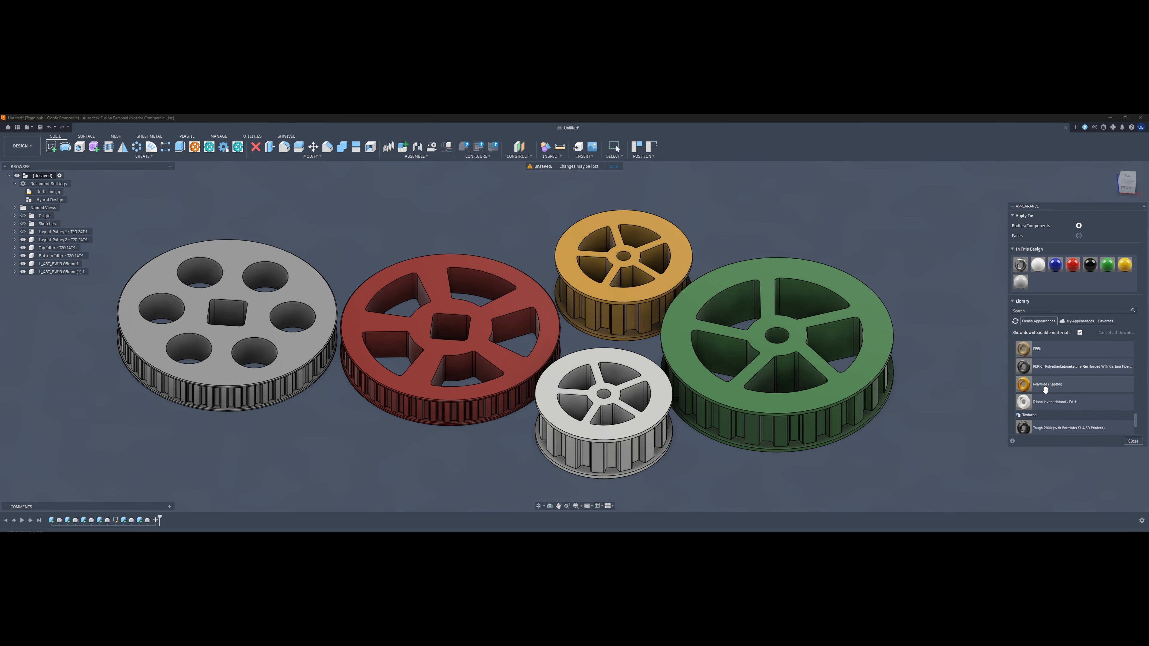
{"action": "left_click_drag", "start_coordinate": [1037, 388], "coordinate": [233, 334]}
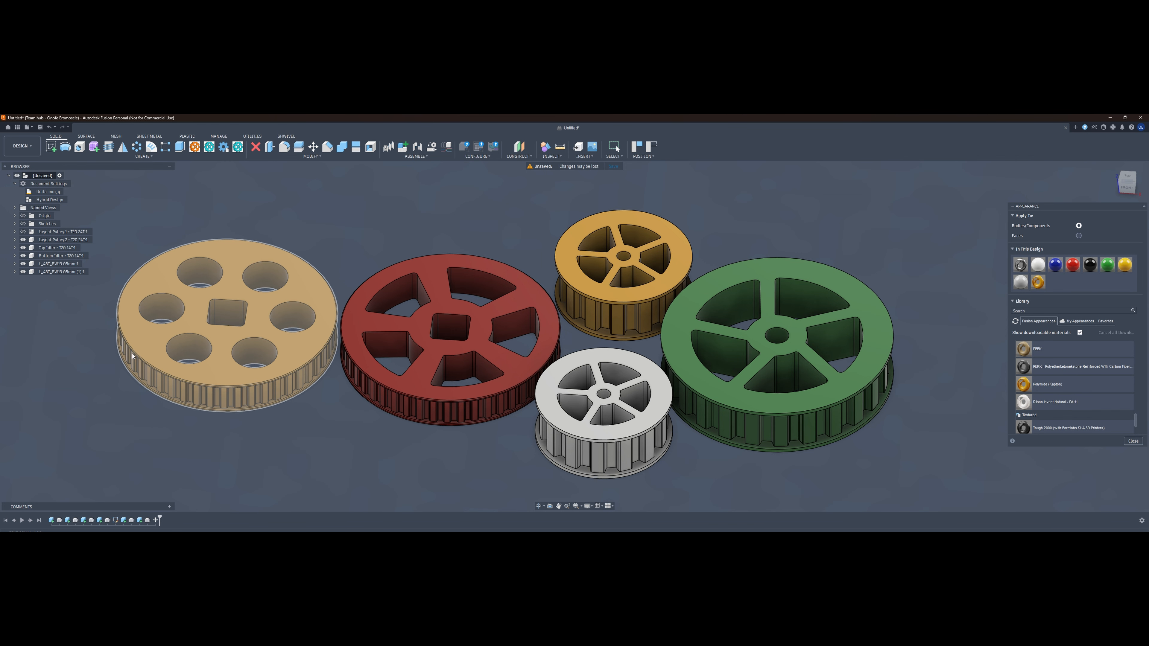
Finish editing appearances and view all five coloured pulleys from the top.
{"action": "scroll", "coordinate": [687, 223], "scroll_direction": "down", "scroll_amount": 3}
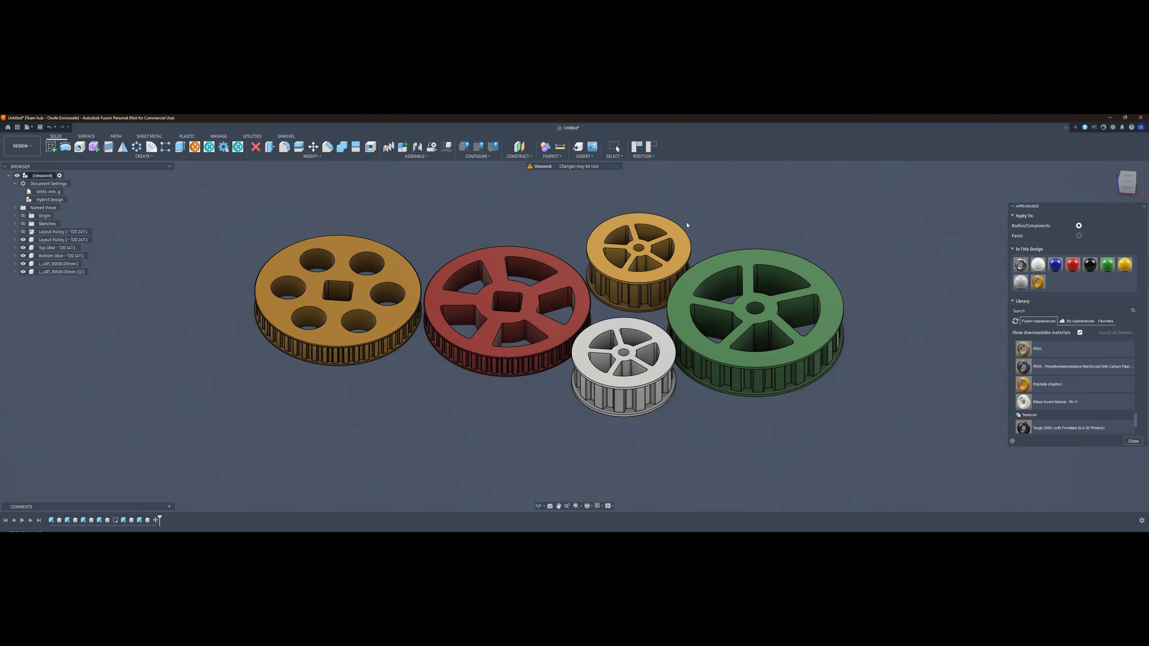
{"action": "left_click", "coordinate": [1132, 441]}
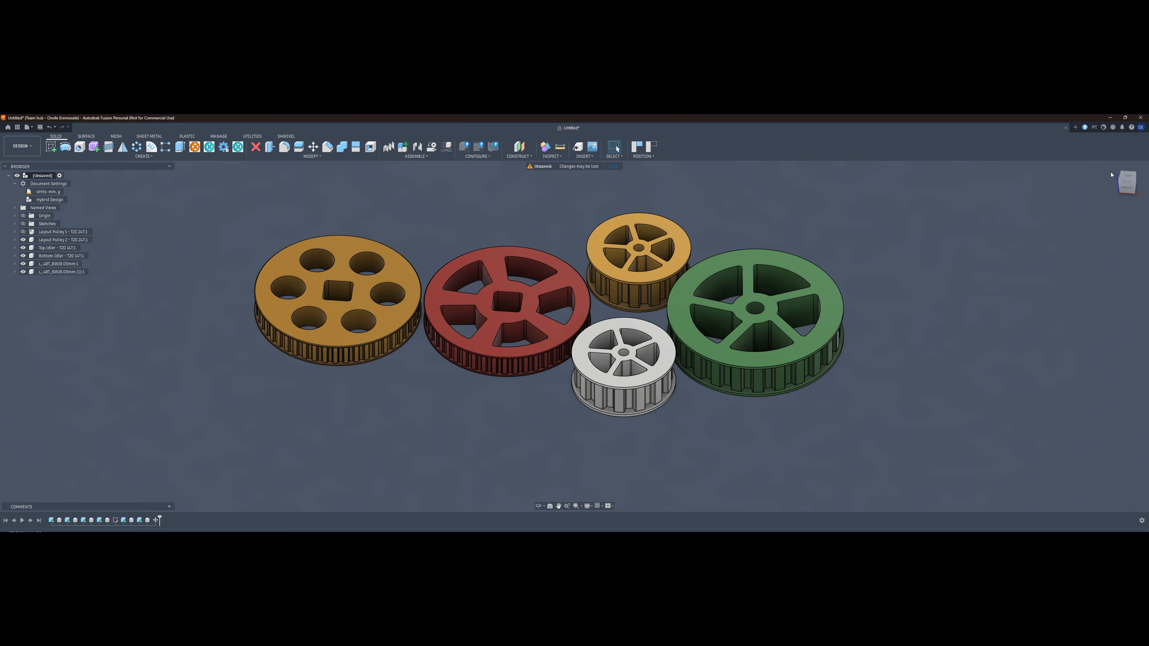
{"action": "left_click", "coordinate": [1128, 180]}
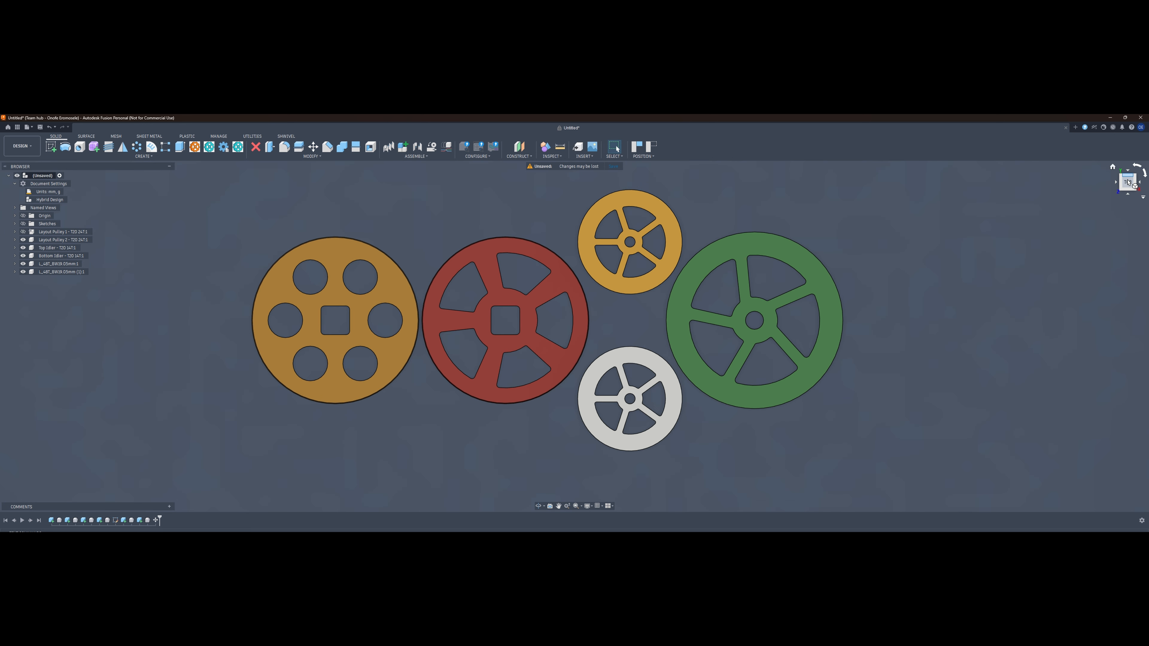